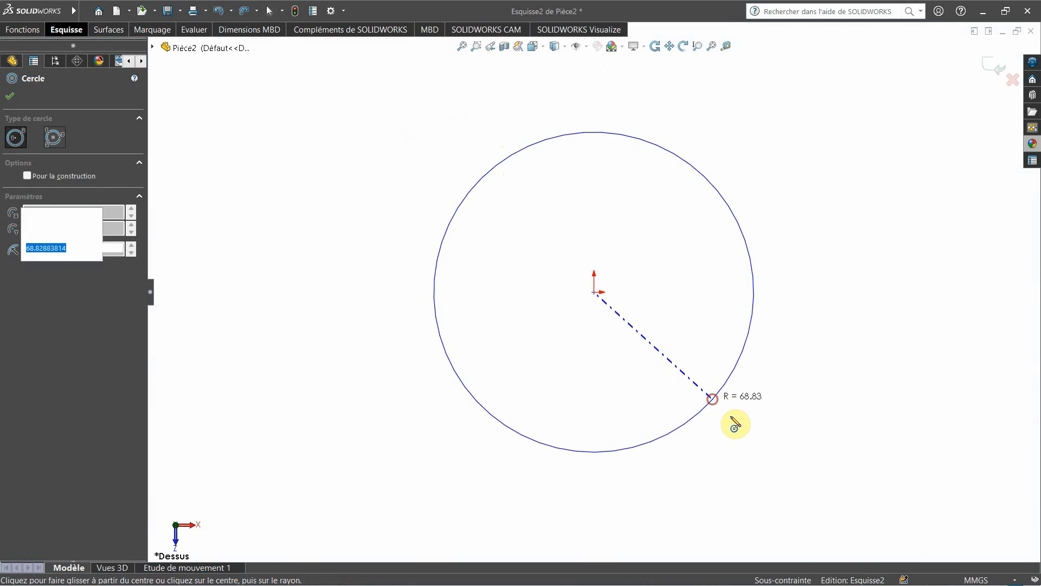
# Complete the circle centred on the origin, dimension its diameter to 76 mm and exit the sketch.
pyautogui.click(710, 399)
pyautogui.moveTo(727, 400); pyautogui.dragTo(853, 356, button='right')
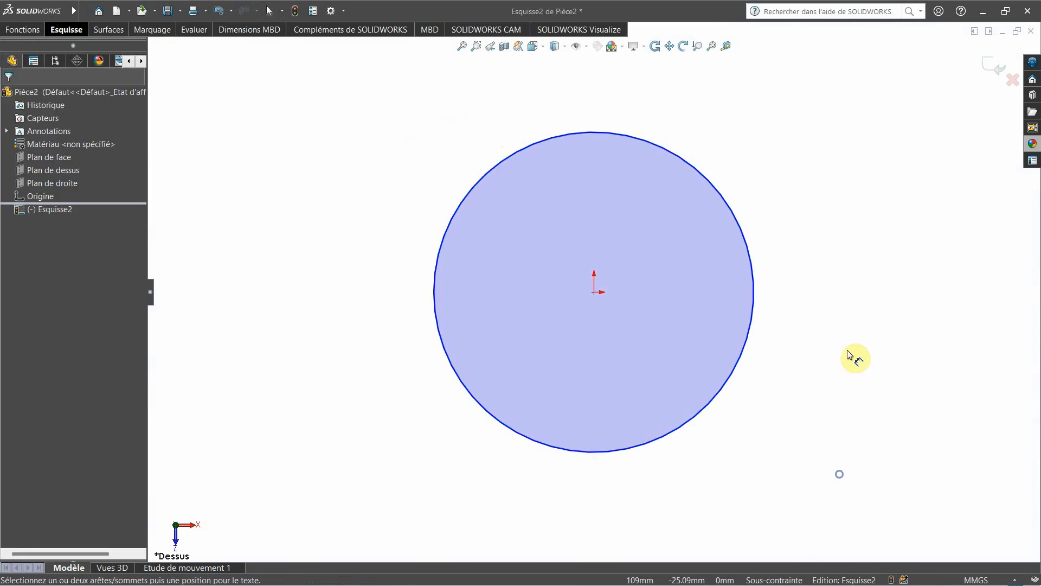
pyautogui.click(736, 375)
pyautogui.click(791, 380)
pyautogui.write('76')
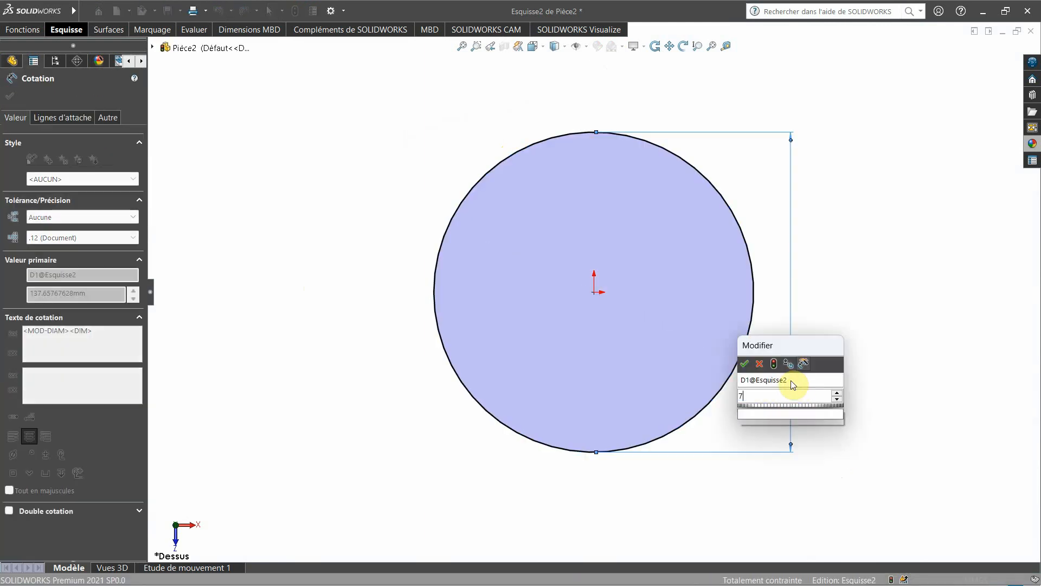
pyautogui.press('Return')
pyautogui.click(844, 286)
pyautogui.rightClick(843, 286)
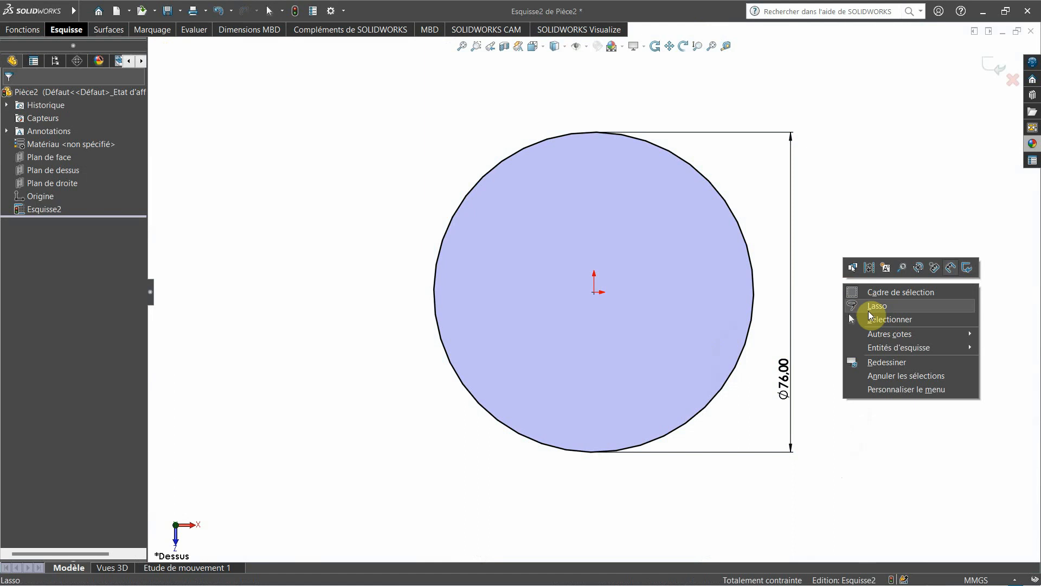
pyautogui.click(864, 309)
pyautogui.click(996, 64)
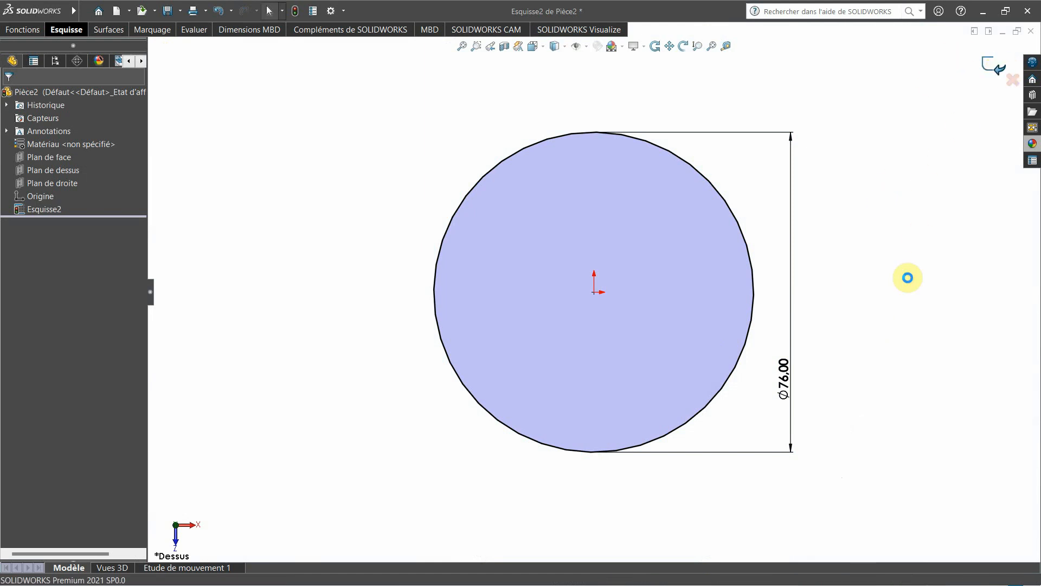
# Create a reference plane offset 90 mm from Plan de dessus, with the offset direction reversed to place it below.
pyautogui.click(24, 29)
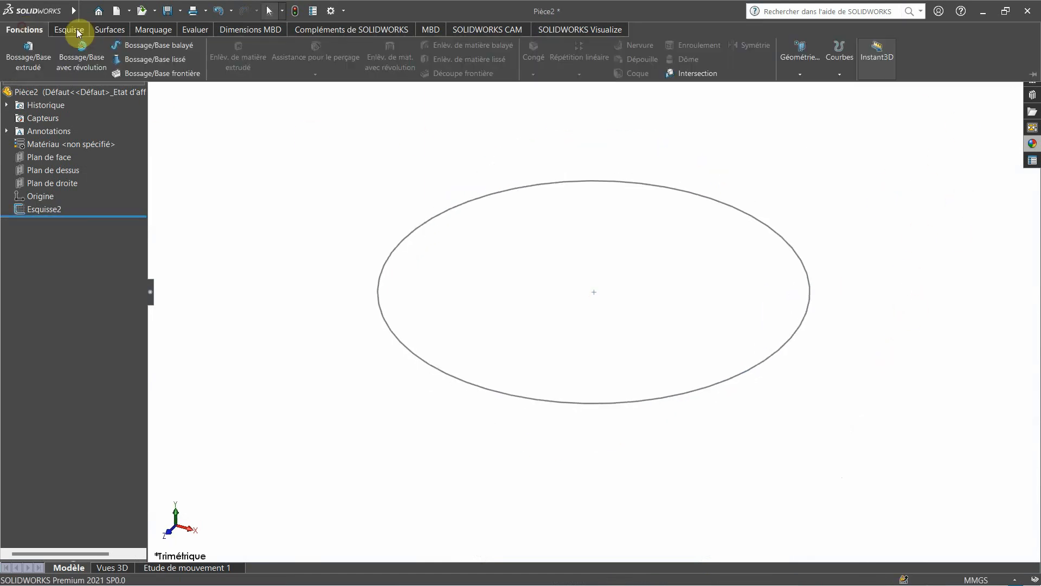
pyautogui.click(792, 54)
pyautogui.click(796, 87)
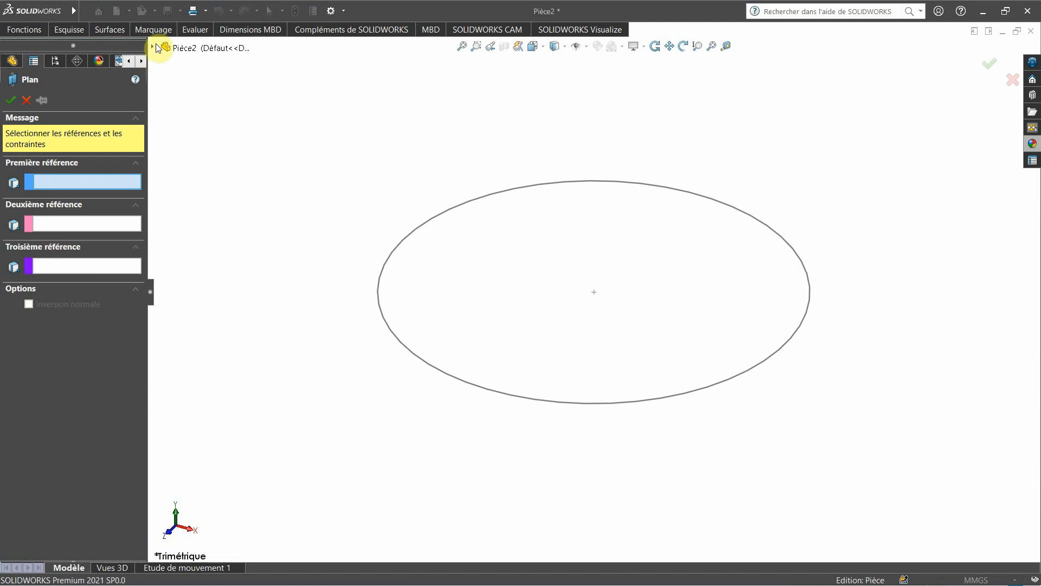
pyautogui.click(154, 47)
pyautogui.click(212, 126)
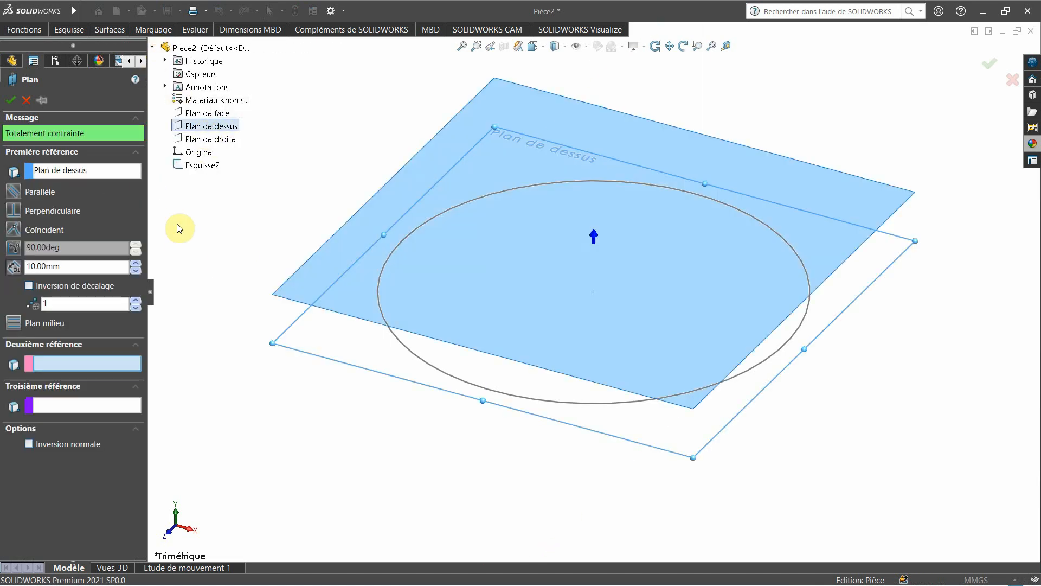
pyautogui.doubleClick(94, 268)
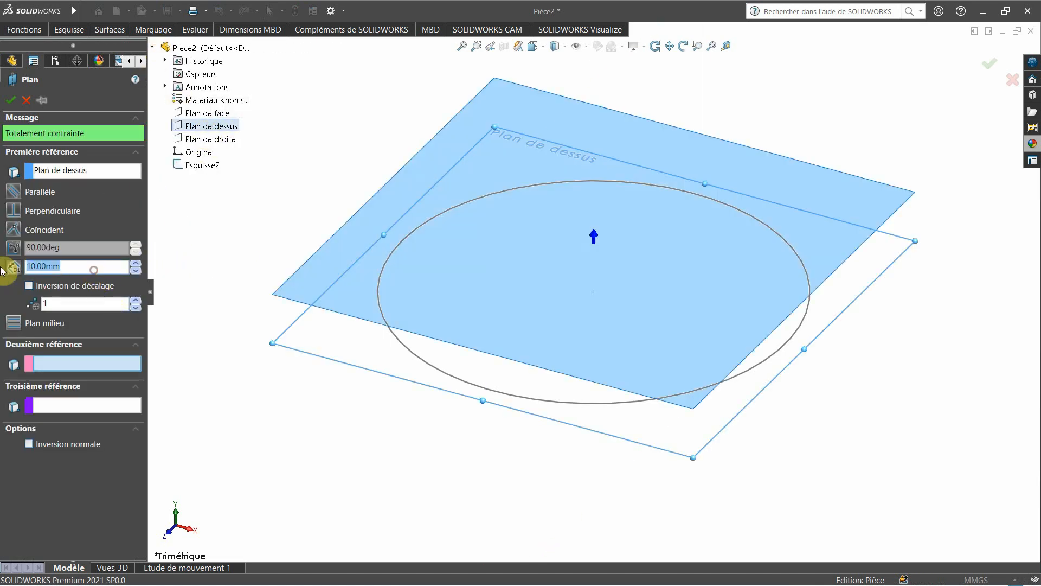
pyautogui.press('Return')
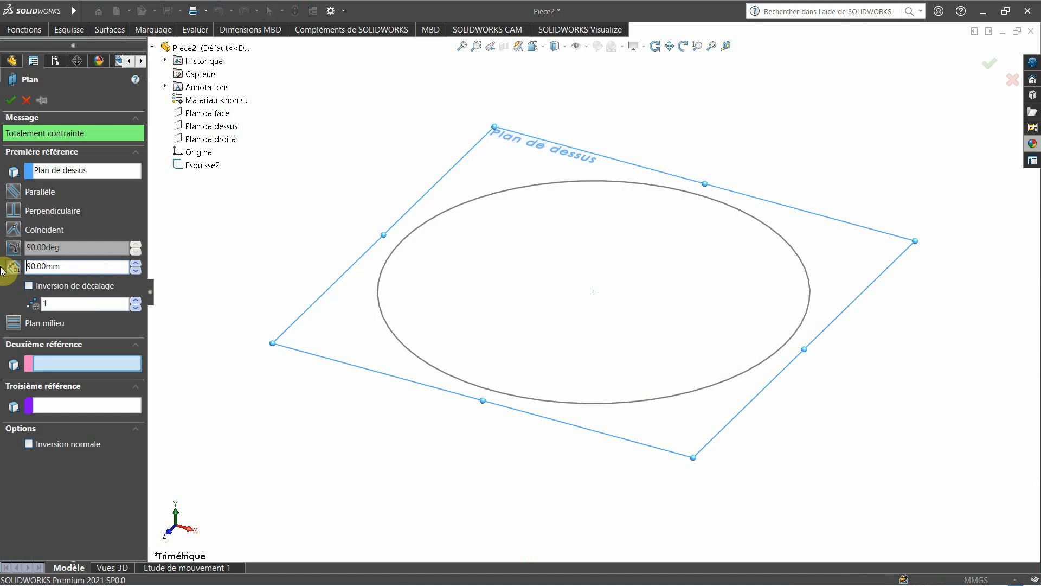
pyautogui.click(33, 287)
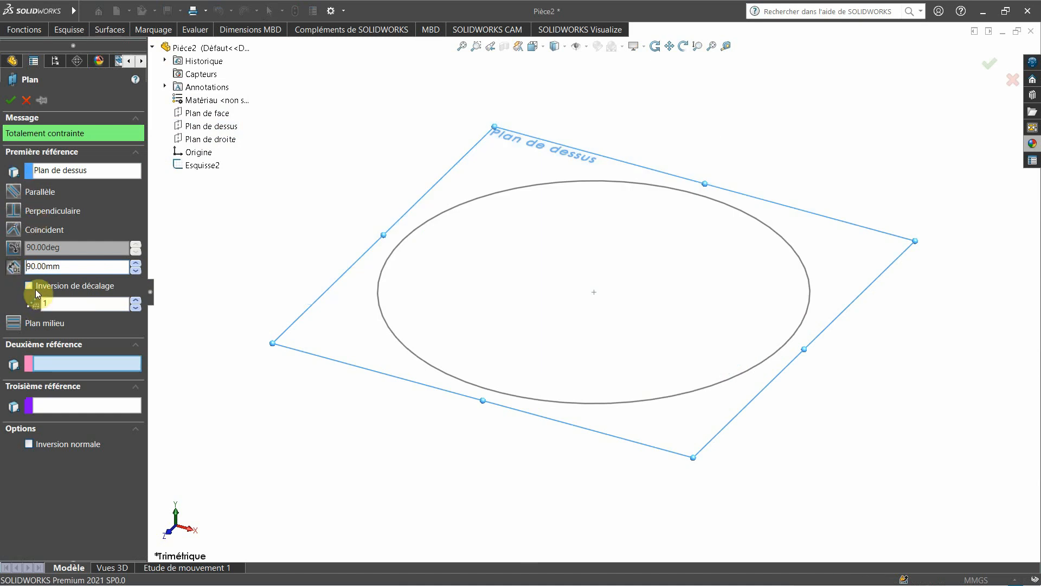
pyautogui.click(10, 100)
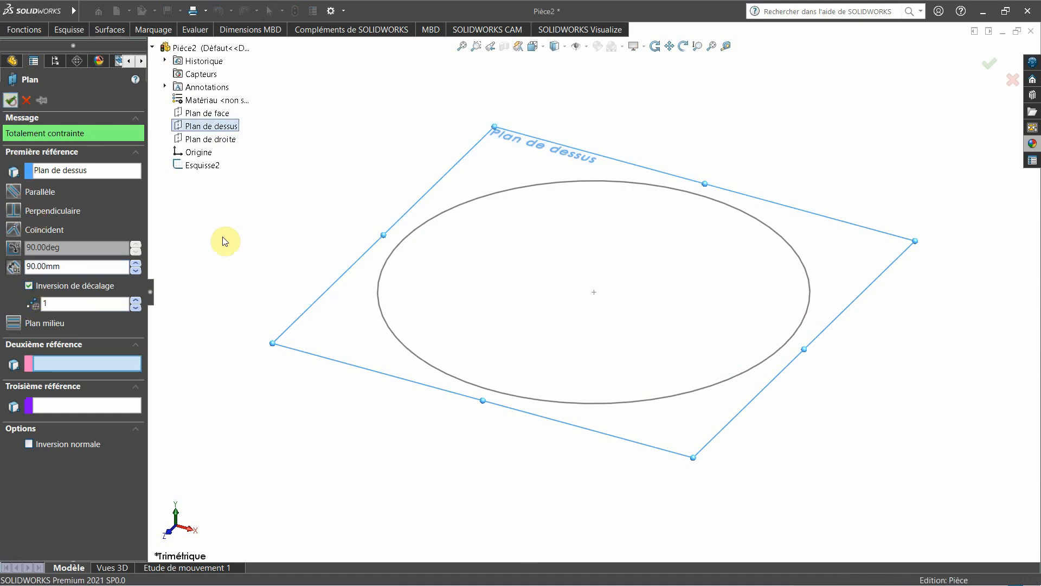
# Open a sketch on the offset plane and draw a centre rectangle about 45 by 49 mm from the origin.
pyautogui.moveTo(304, 385); pyautogui.dragTo(334, 329, button='right')
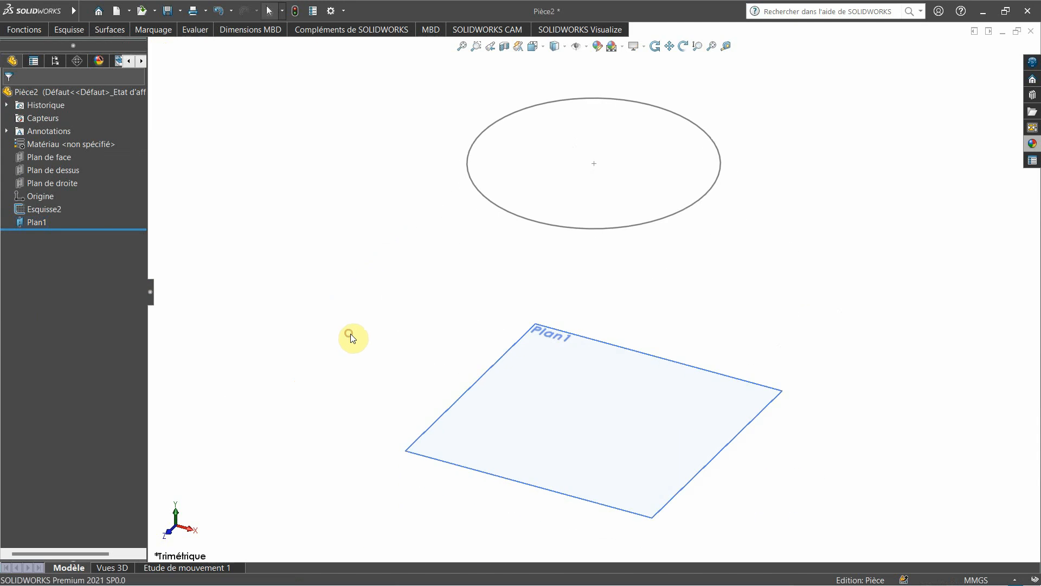
pyautogui.click(590, 422)
pyautogui.click(634, 384)
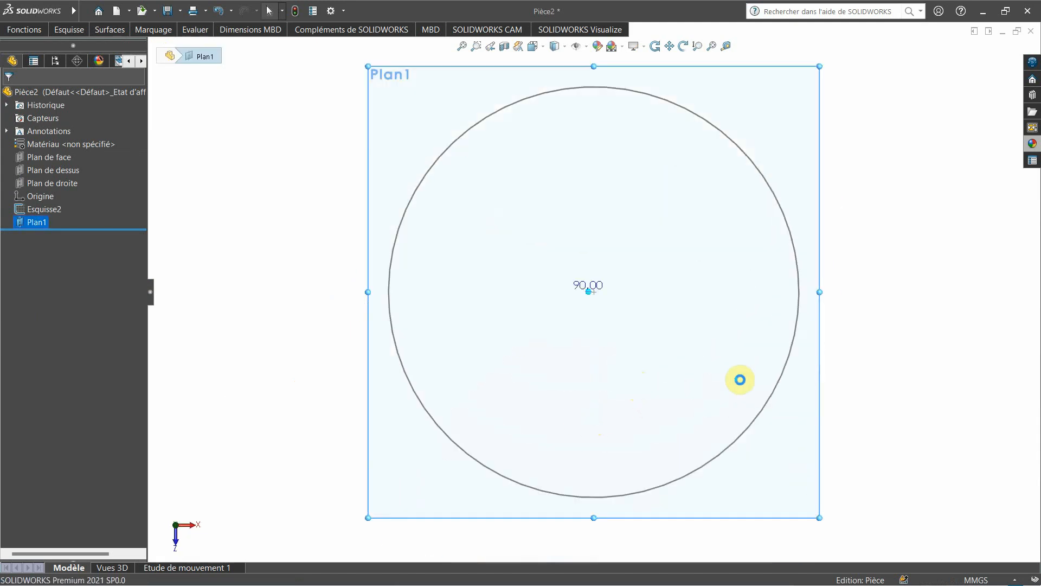
pyautogui.click(67, 31)
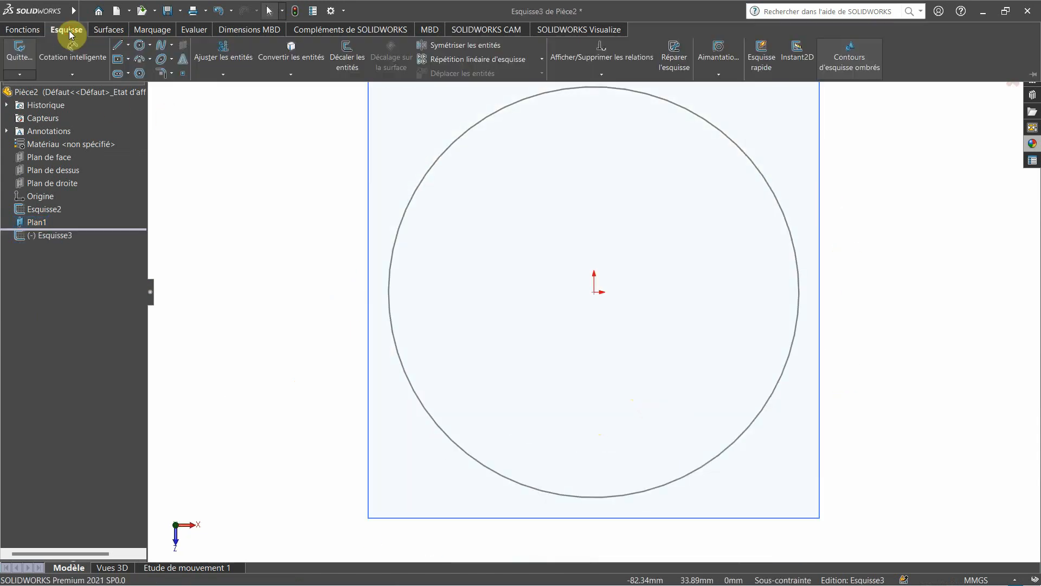
pyautogui.click(123, 64)
pyautogui.click(597, 296)
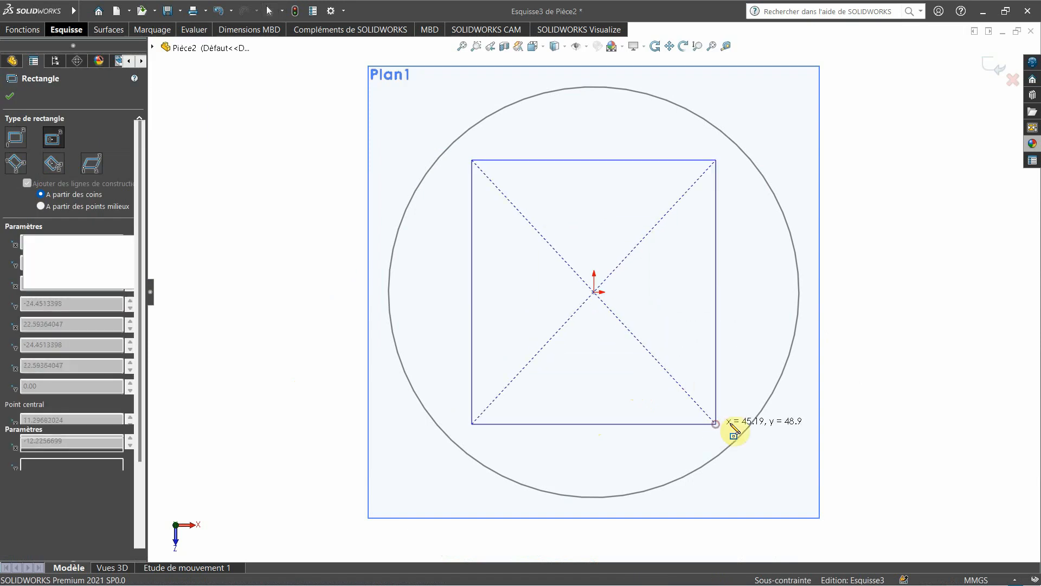
pyautogui.click(717, 424)
pyautogui.rightClick(867, 376)
pyautogui.click(868, 377)
# Apply an equal relation between two adjacent sides of the rectangle to make it square.
pyautogui.click(717, 362)
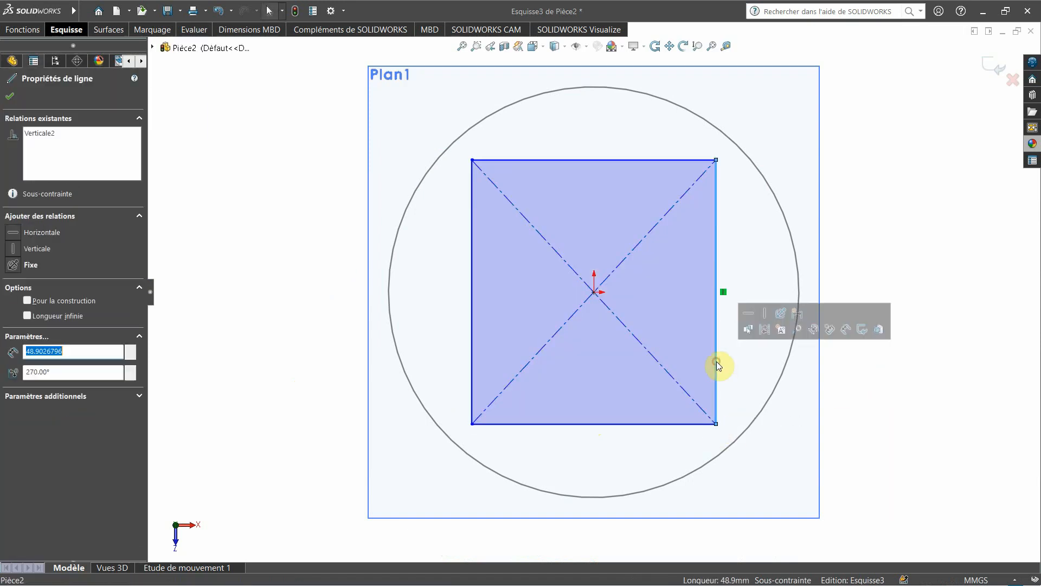
pyautogui.keyDown('ctrl'); pyautogui.click(677, 424); pyautogui.keyUp('ctrl')
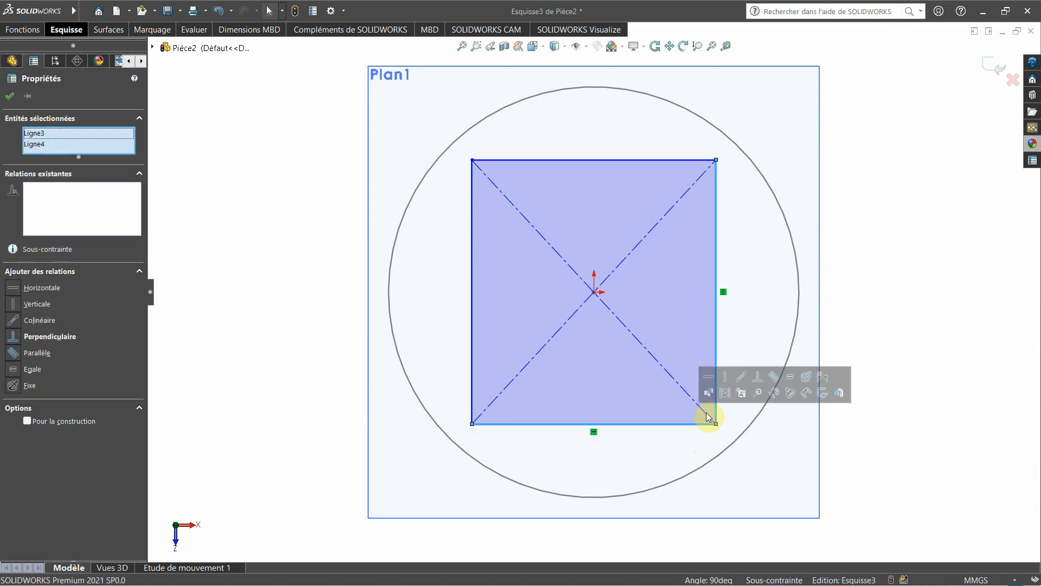
pyautogui.click(790, 377)
pyautogui.click(861, 314)
# Dimension the lower side of the square to 47 mm.
pyautogui.moveTo(903, 398); pyautogui.dragTo(902, 342, button='right')
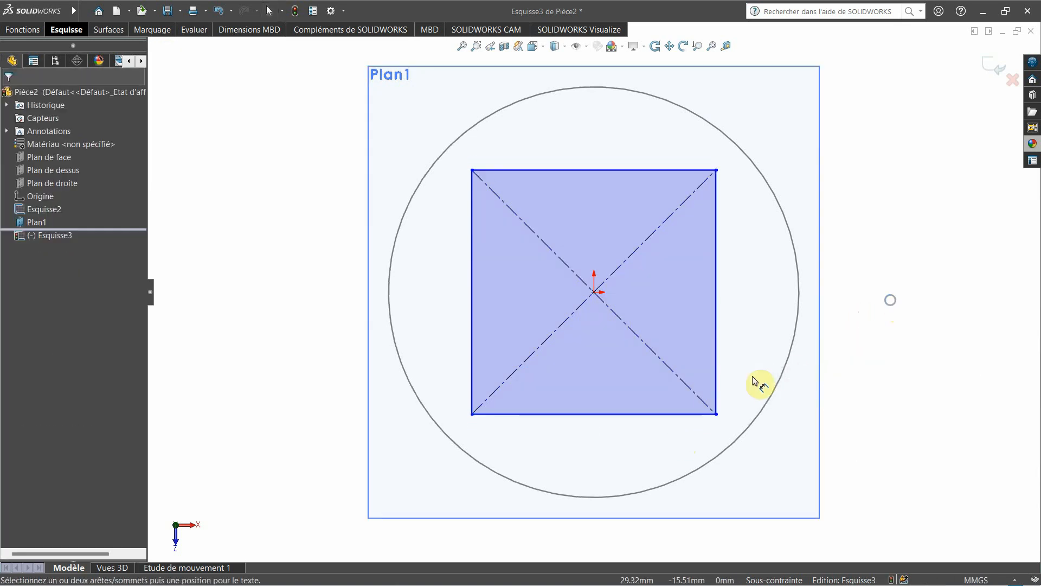
pyautogui.click(702, 414)
pyautogui.click(623, 537)
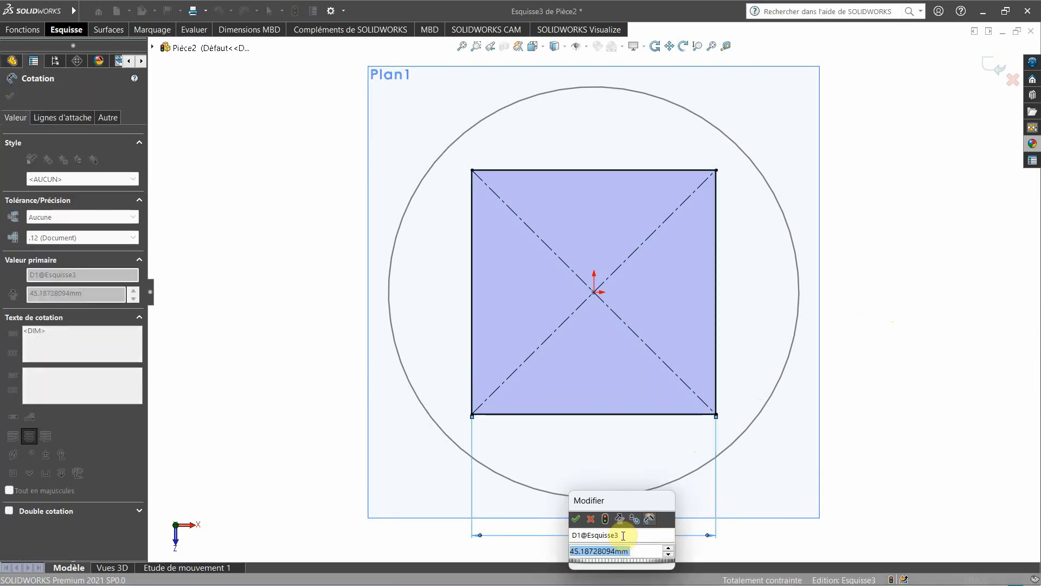
pyautogui.write('4')
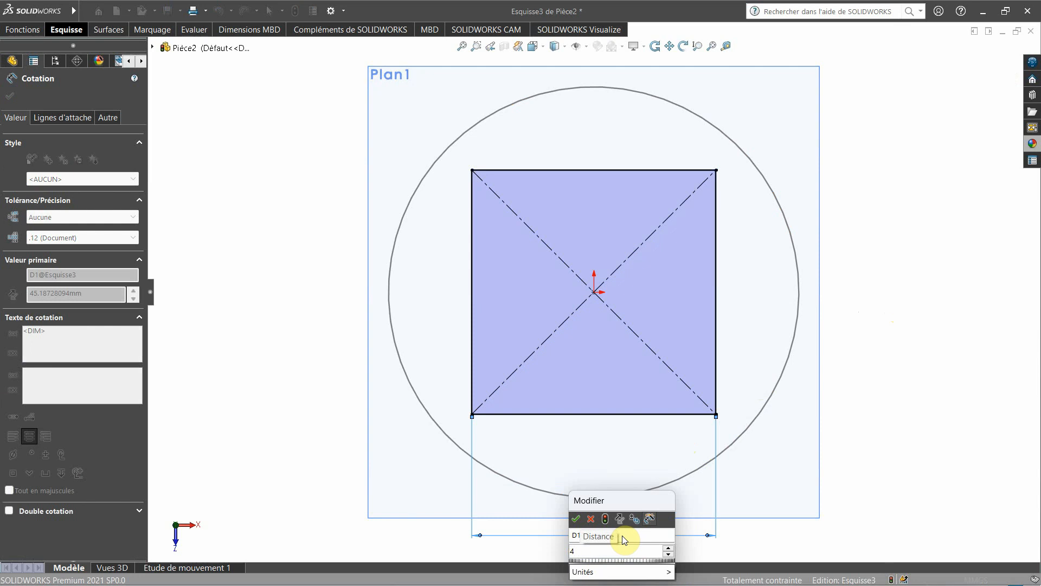
pyautogui.write('7')
pyautogui.press('Return')
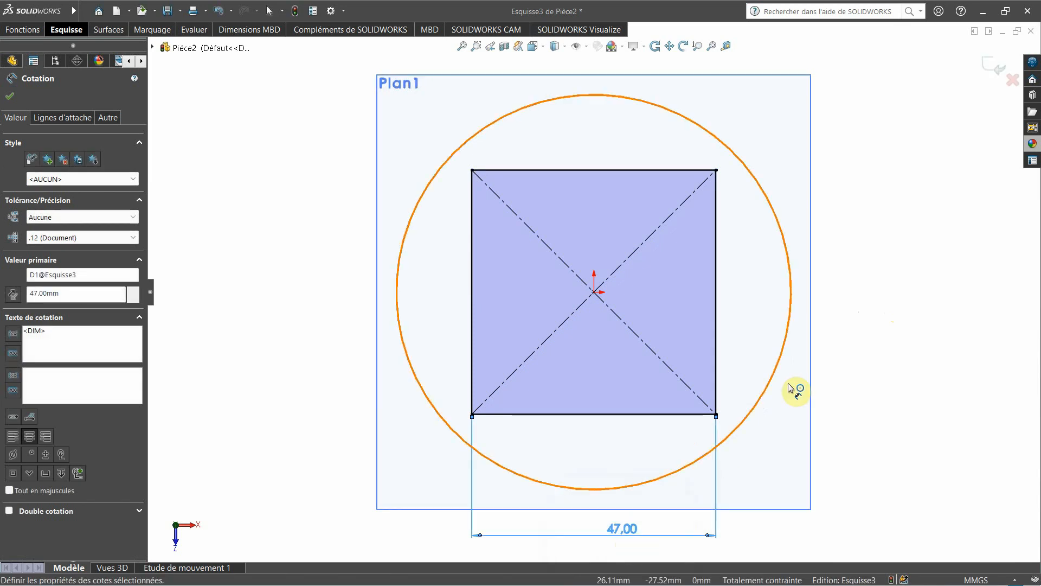
pyautogui.click(860, 317)
pyautogui.rightClick(877, 295)
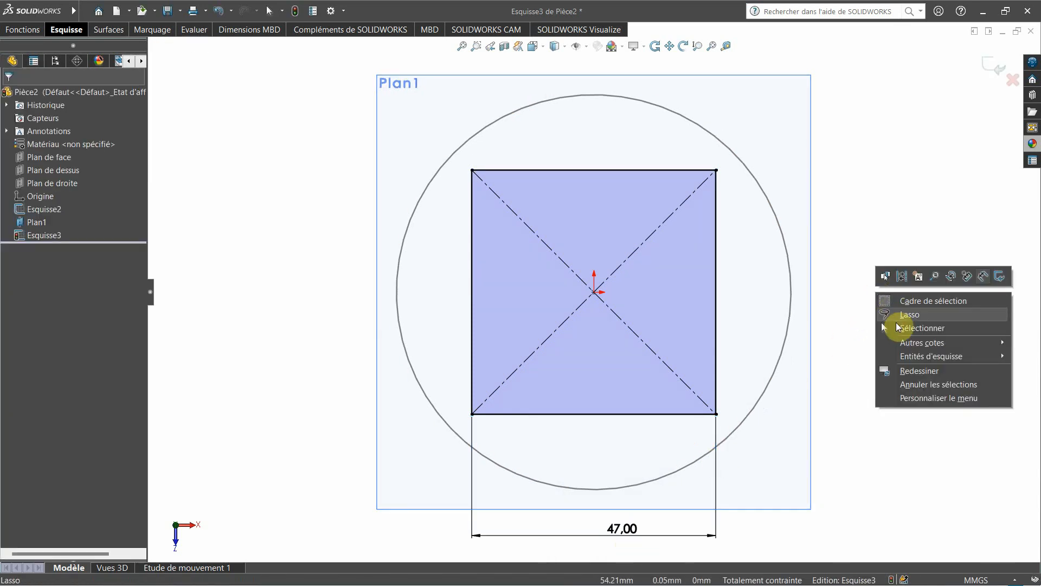
pyautogui.click(896, 325)
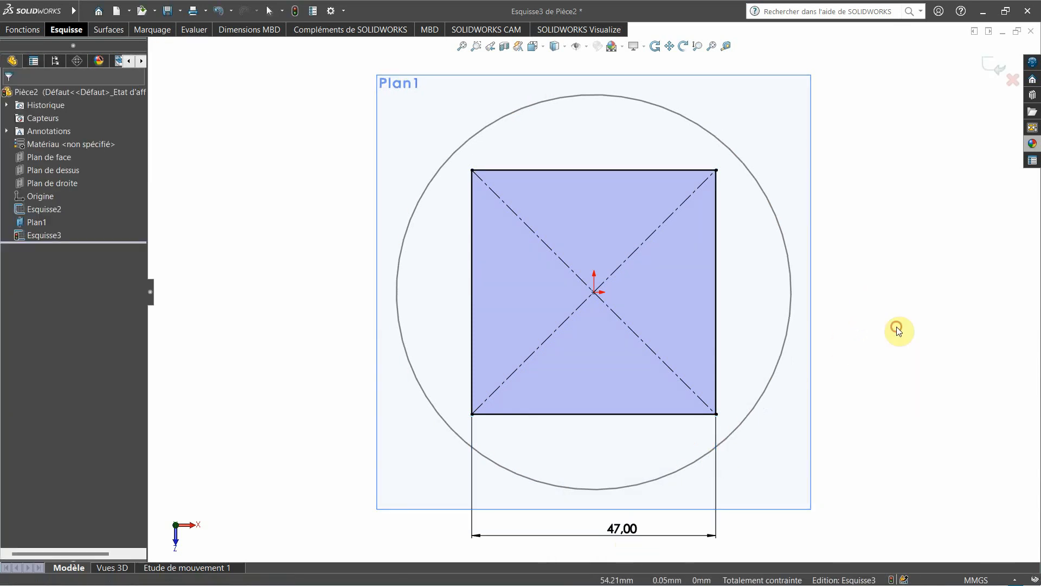
# Round all four corners of the square with 5 mm sketch fillets and exit the sketch.
pyautogui.click(75, 31)
pyautogui.click(158, 64)
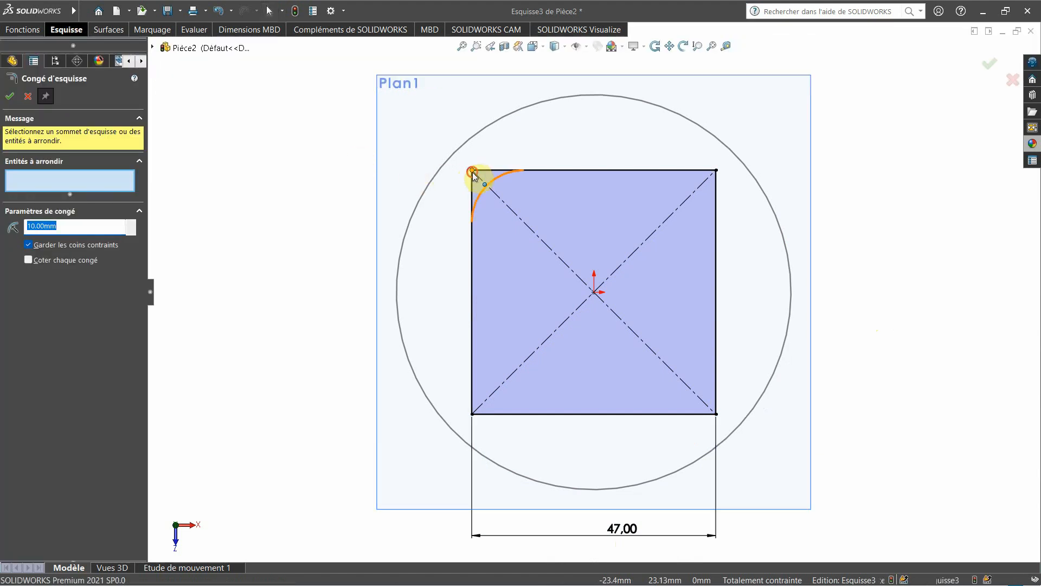
pyautogui.click(473, 171)
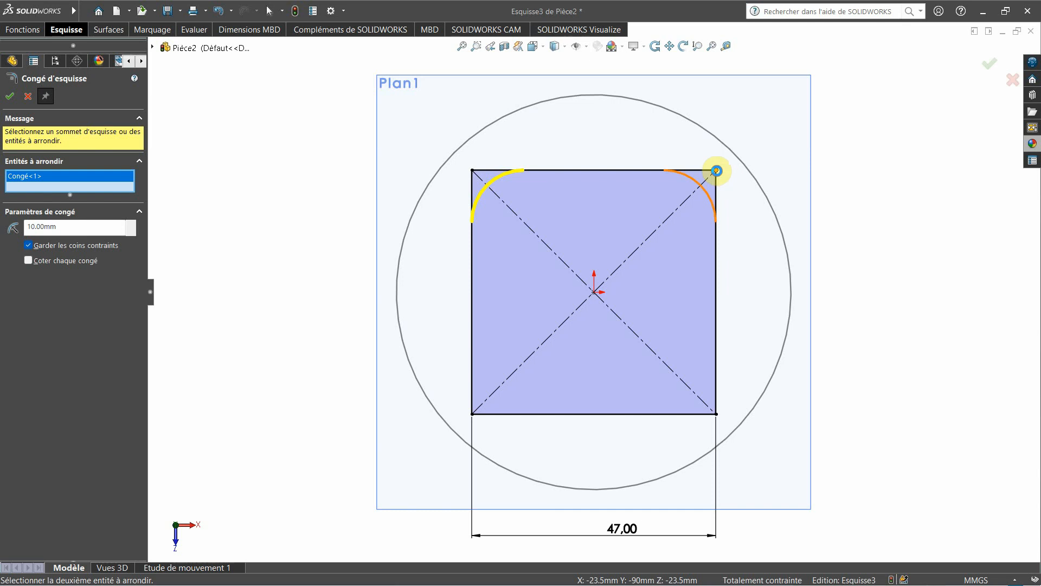
pyautogui.click(717, 171)
pyautogui.click(553, 317)
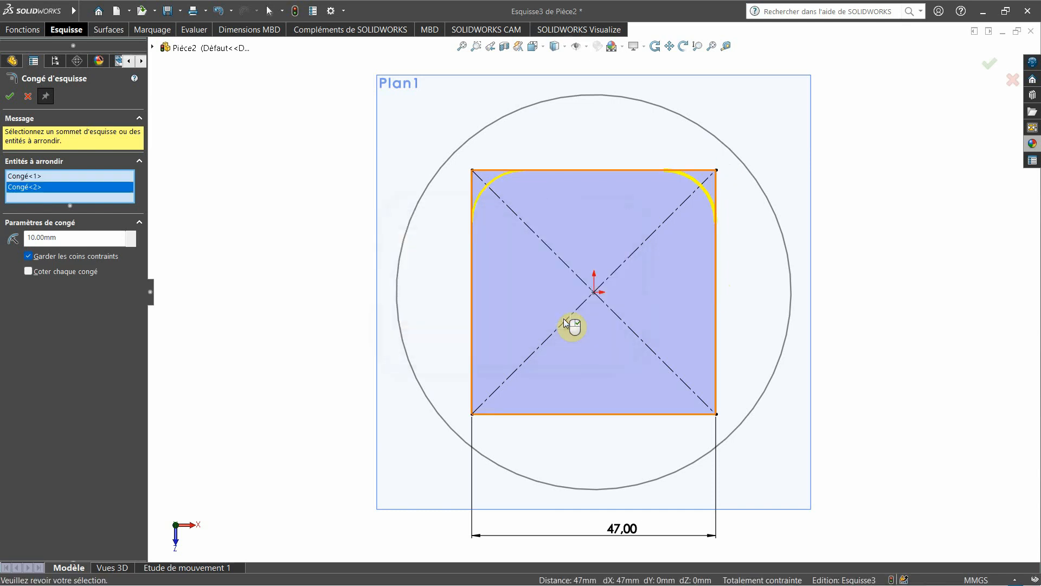
pyautogui.click(720, 417)
pyautogui.click(554, 319)
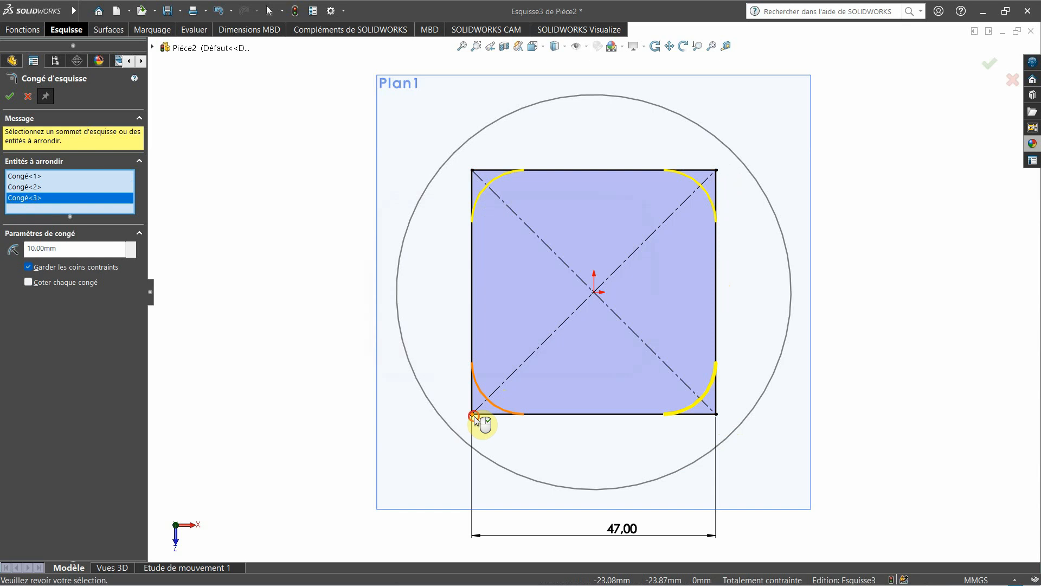
pyautogui.click(473, 416)
pyautogui.click(555, 318)
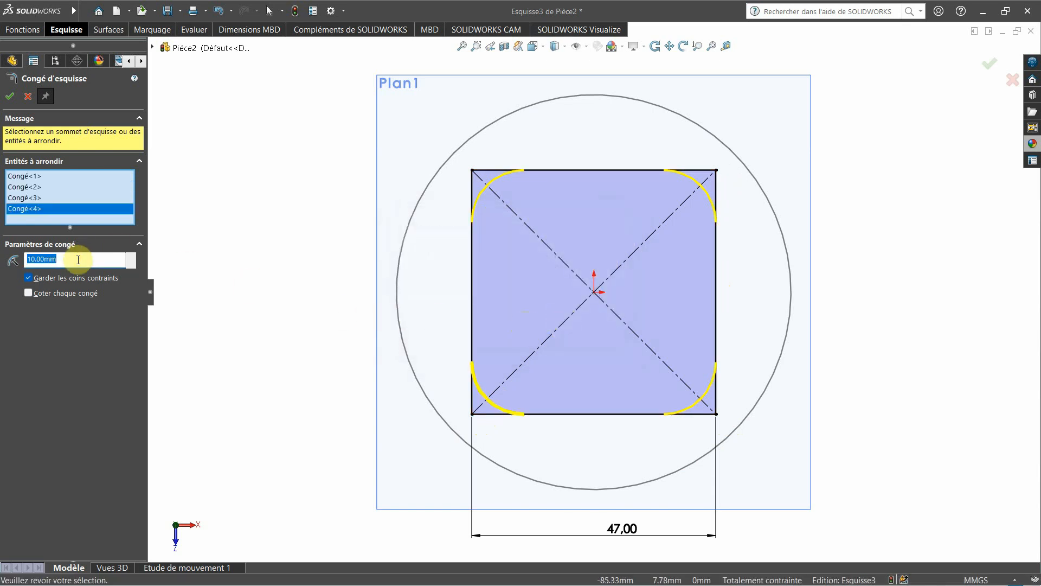
pyautogui.press('Return')
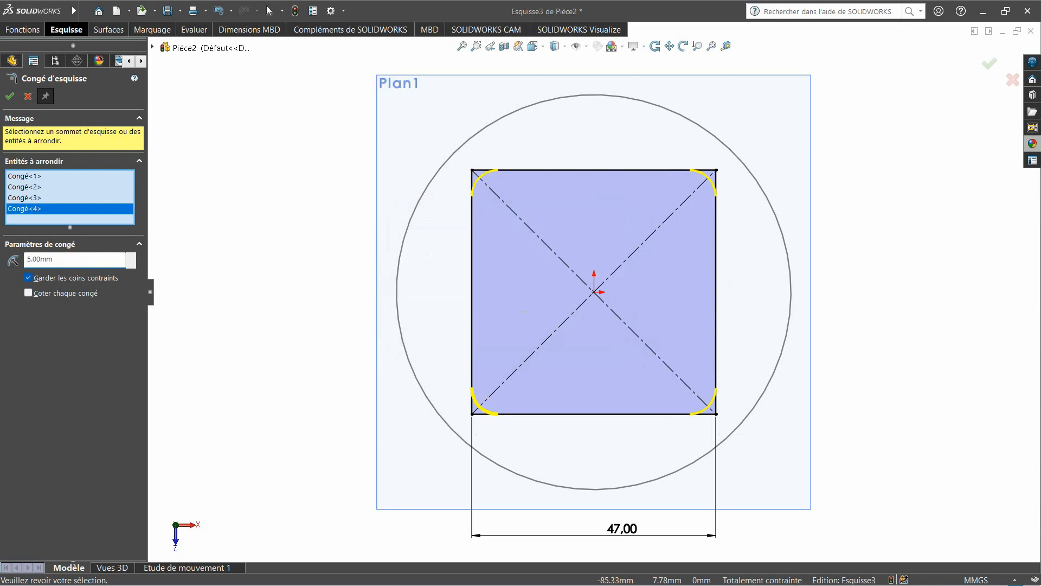
pyautogui.rightClick(198, 211)
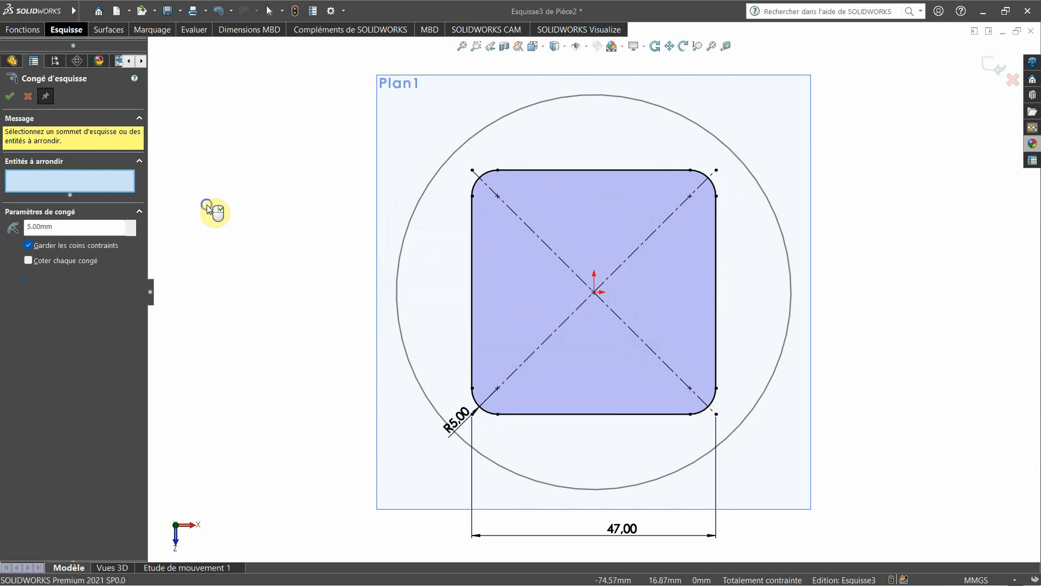
pyautogui.rightClick(207, 206)
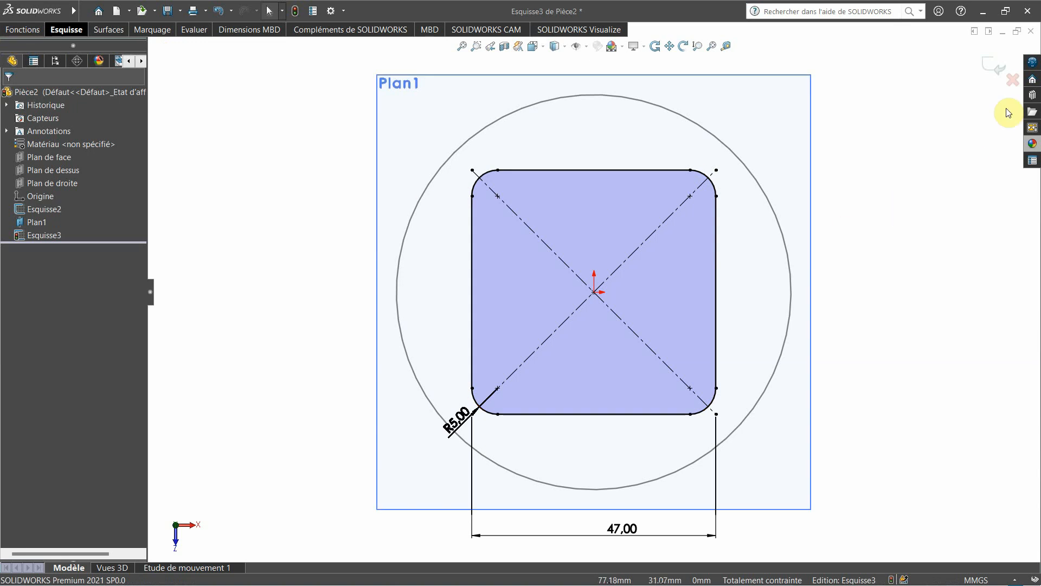
pyautogui.click(987, 70)
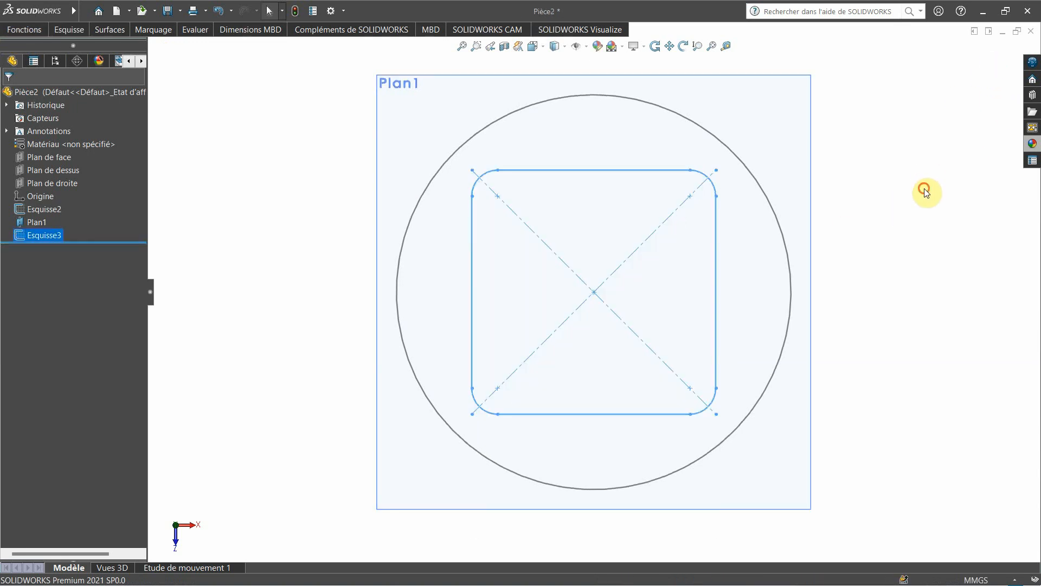
# Hide the offset reference plane, leaving both profile sketches shown.
pyautogui.moveTo(899, 261); pyautogui.dragTo(944, 201, button='right')
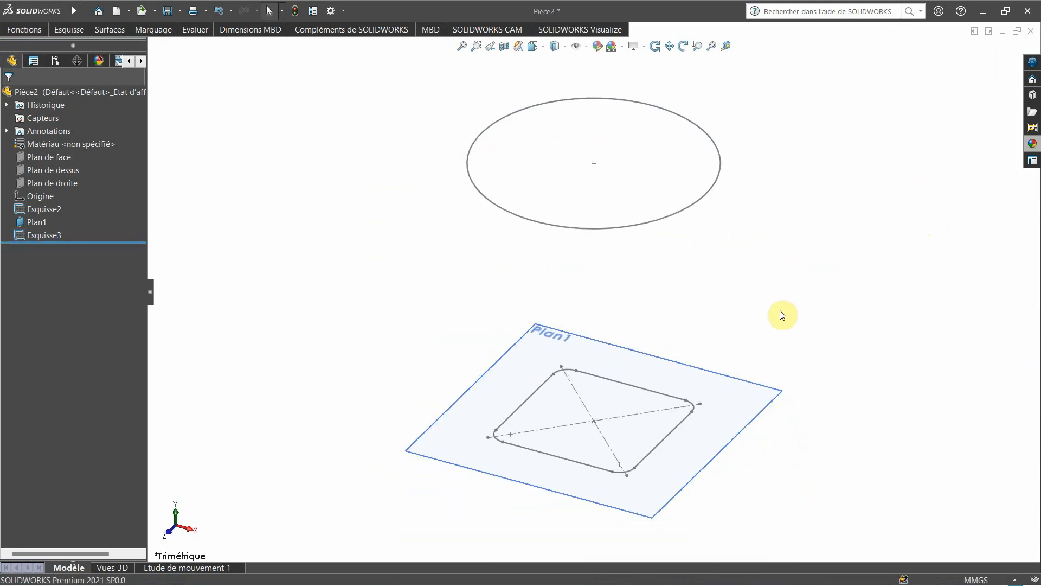
pyautogui.click(32, 30)
pyautogui.click(440, 434)
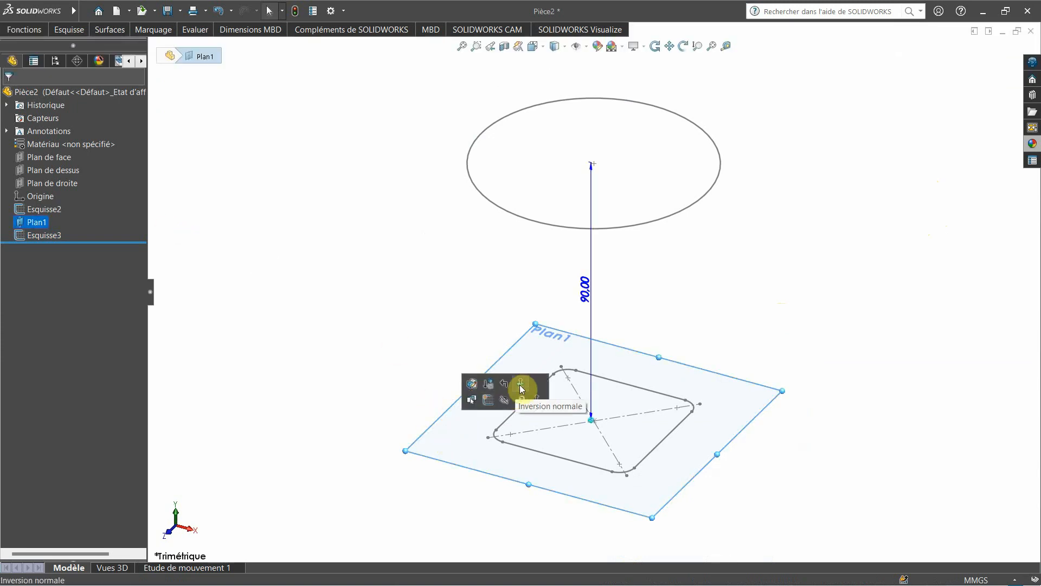
pyautogui.click(499, 400)
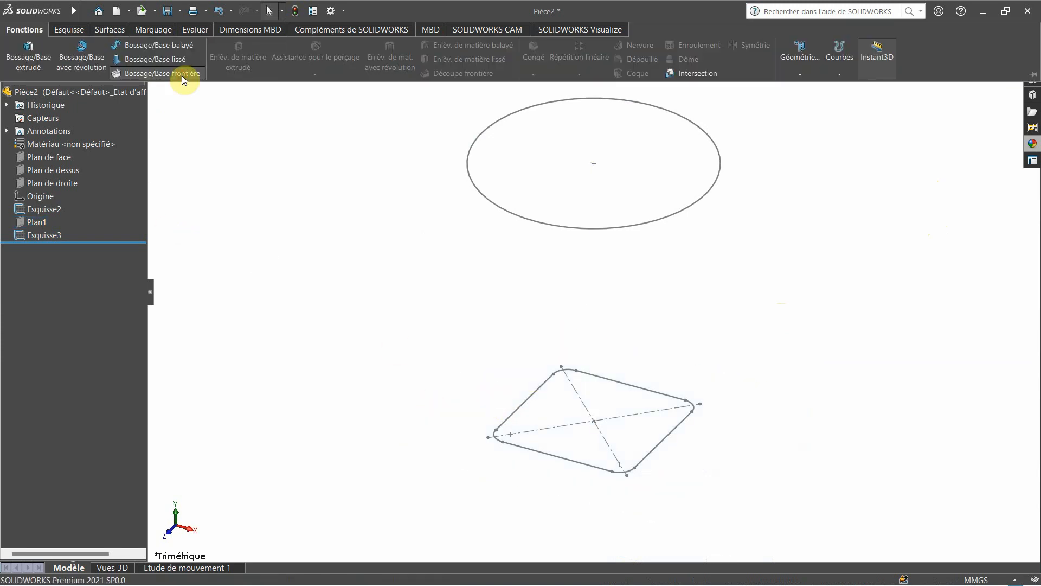
# Set up a boundary boss with the circle and the rounded square as Direction 1 profiles.
pyautogui.click(182, 76)
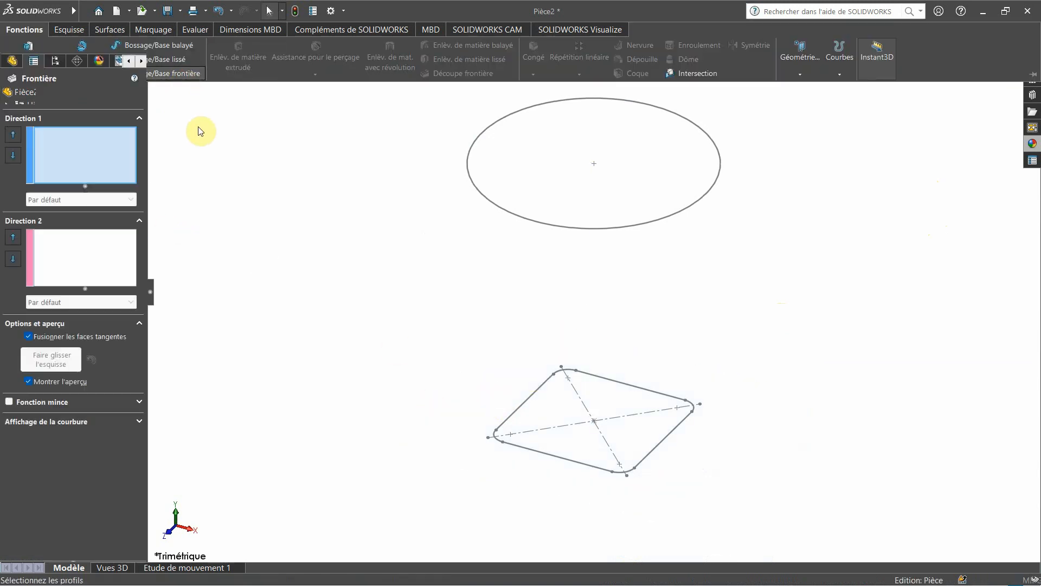
pyautogui.click(498, 207)
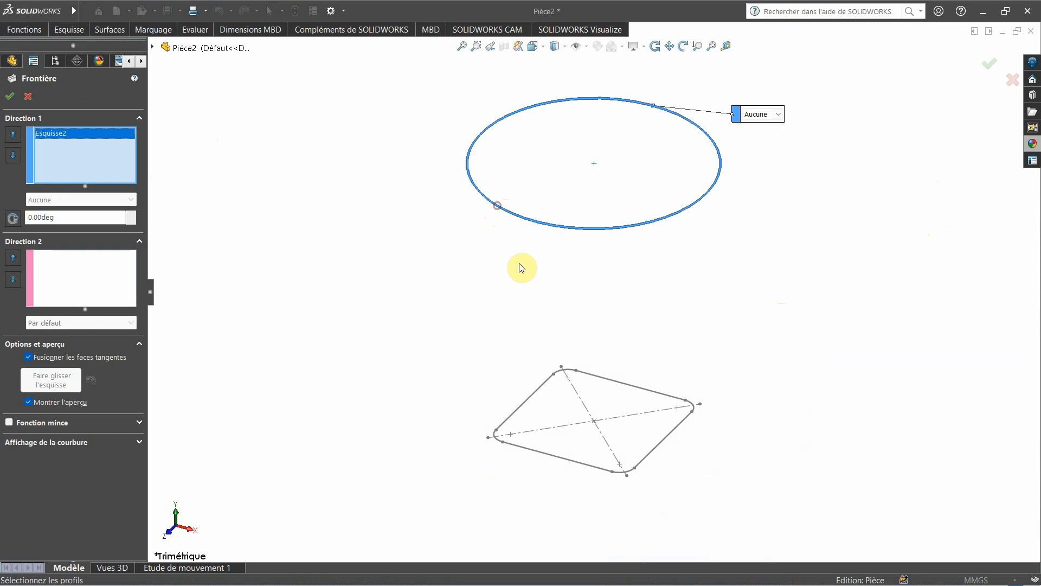
pyautogui.click(529, 403)
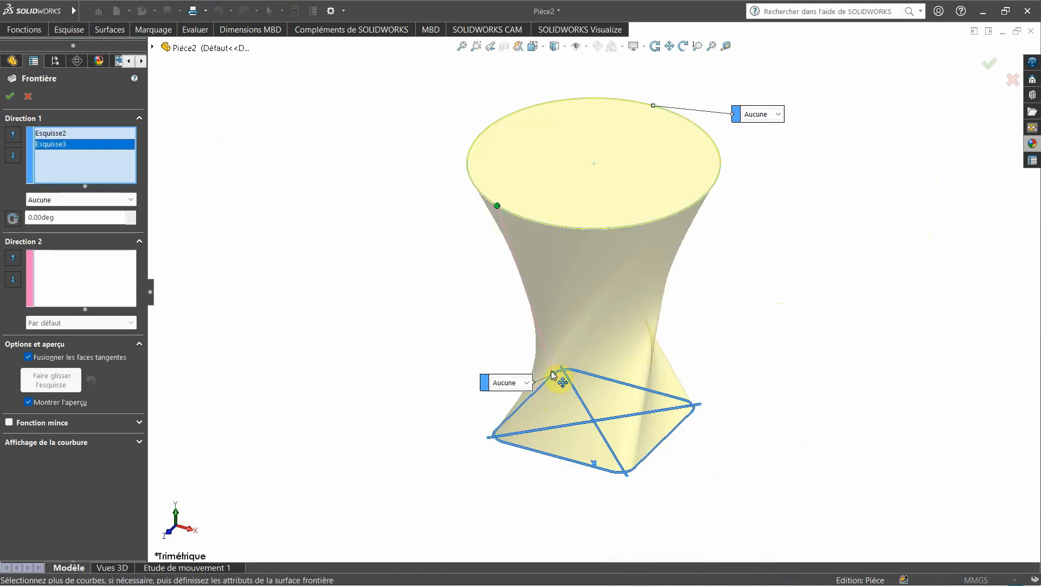
# Move the boundary's connector on the rounded square in line with the circle's connector to remove the twist, and create the solid.
pyautogui.moveTo(552, 374); pyautogui.dragTo(488, 439)
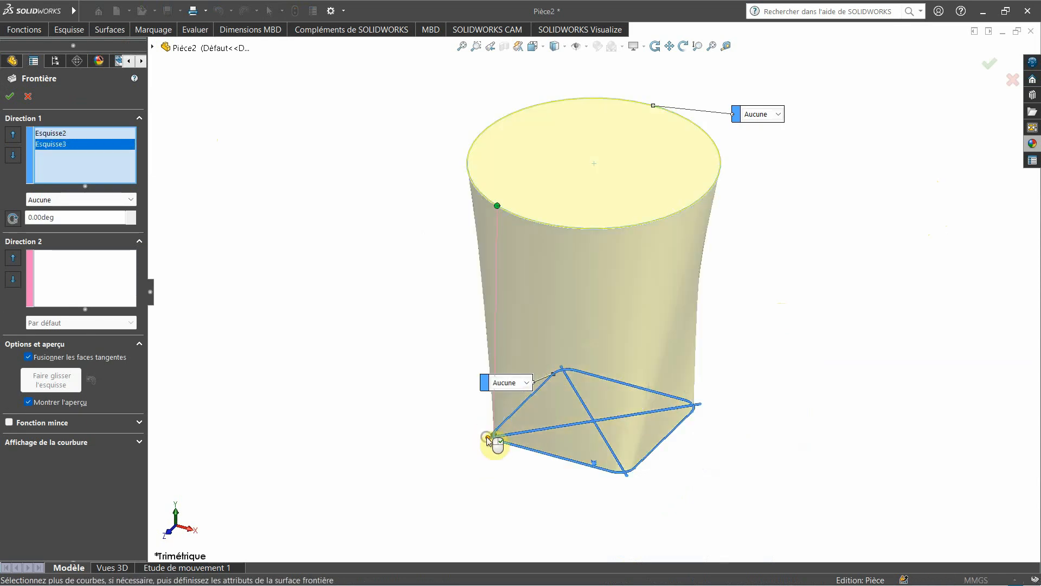
pyautogui.moveTo(553, 472)
pyautogui.mouseDown(button='middle')
pyautogui.moveTo(580, 454)
pyautogui.moveTo(679, 442)
pyautogui.moveTo(602, 432)
pyautogui.moveTo(644, 420)
pyautogui.moveTo(667, 420)
pyautogui.moveTo(584, 456)
pyautogui.moveTo(676, 418)
pyautogui.moveTo(627, 418)
pyautogui.mouseUp(button='middle')
pyautogui.click(591, 448)
pyautogui.moveTo(752, 411)
pyautogui.mouseDown(button='middle')
pyautogui.moveTo(635, 405)
pyautogui.moveTo(558, 428)
pyautogui.moveTo(591, 473)
pyautogui.moveTo(632, 411)
pyautogui.moveTo(723, 465)
pyautogui.moveTo(730, 490)
pyautogui.mouseUp(button='middle')
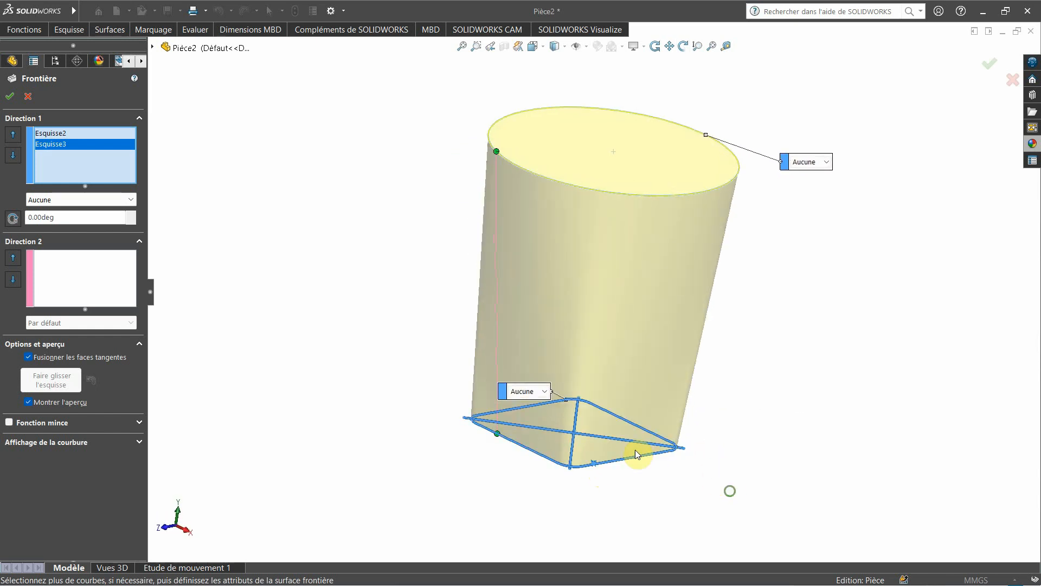
pyautogui.click(13, 97)
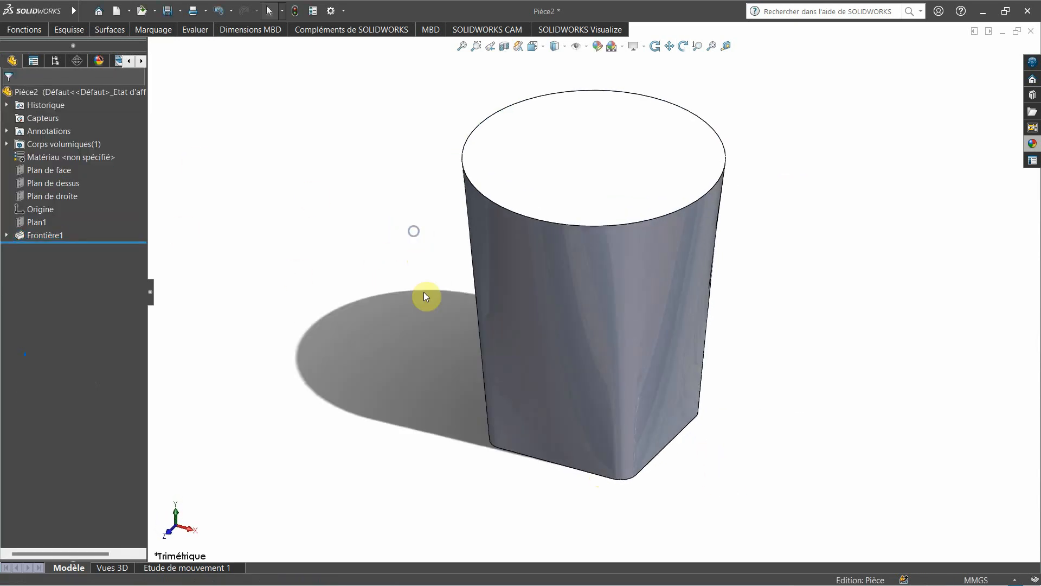
# Sketch a circle about 74.6 mm in diameter, centred on the origin, on the solid's circular top face.
pyautogui.click(642, 210)
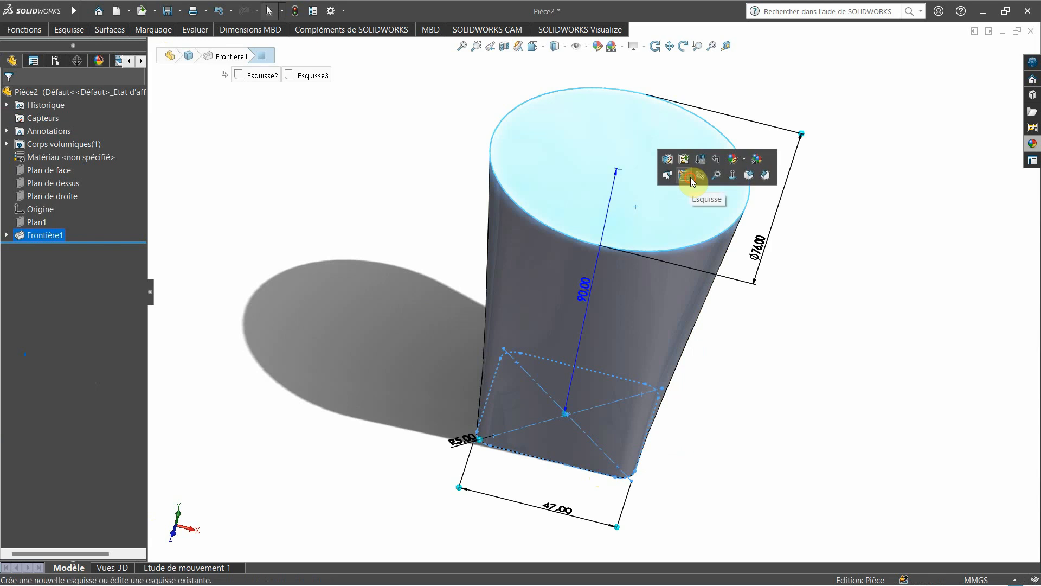
pyautogui.click(692, 181)
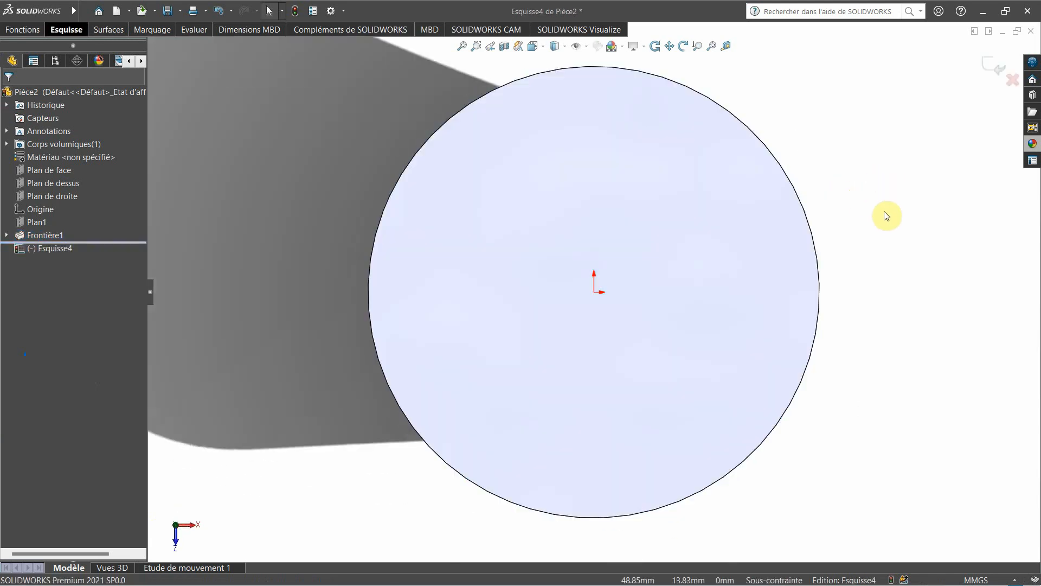
pyautogui.moveTo(884, 215); pyautogui.dragTo(922, 213, button='right')
pyautogui.click(594, 291)
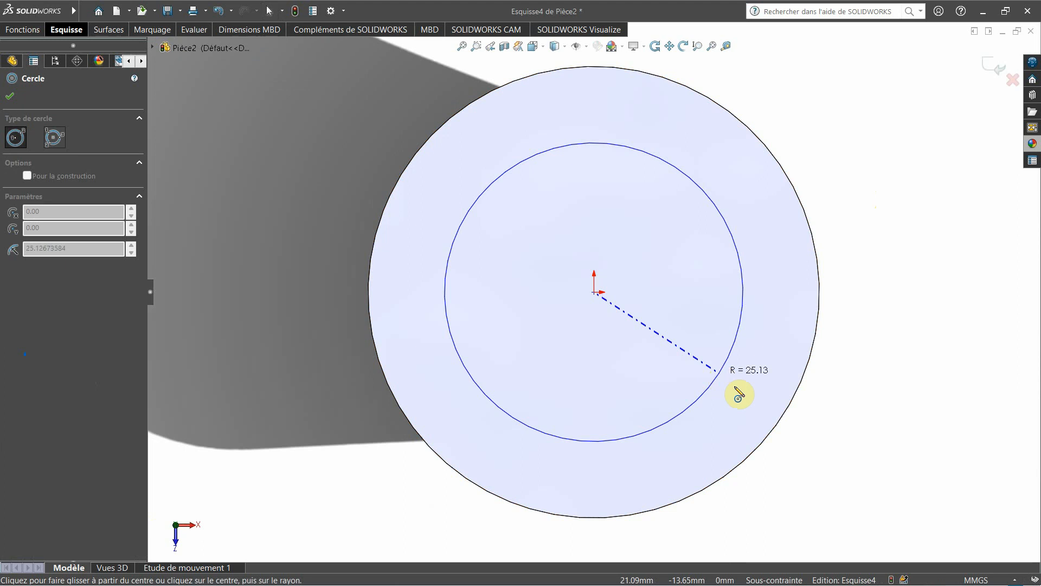
pyautogui.click(777, 417)
# Dimension the sketched circle's diameter to 75 mm.
pyautogui.moveTo(847, 401); pyautogui.dragTo(850, 369, button='right')
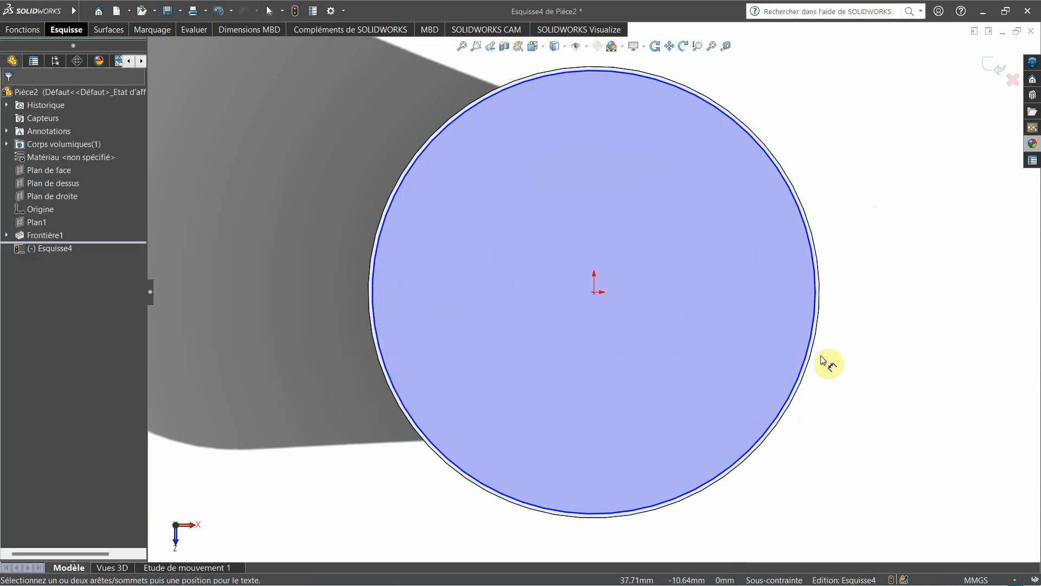
pyautogui.click(800, 380)
pyautogui.click(846, 378)
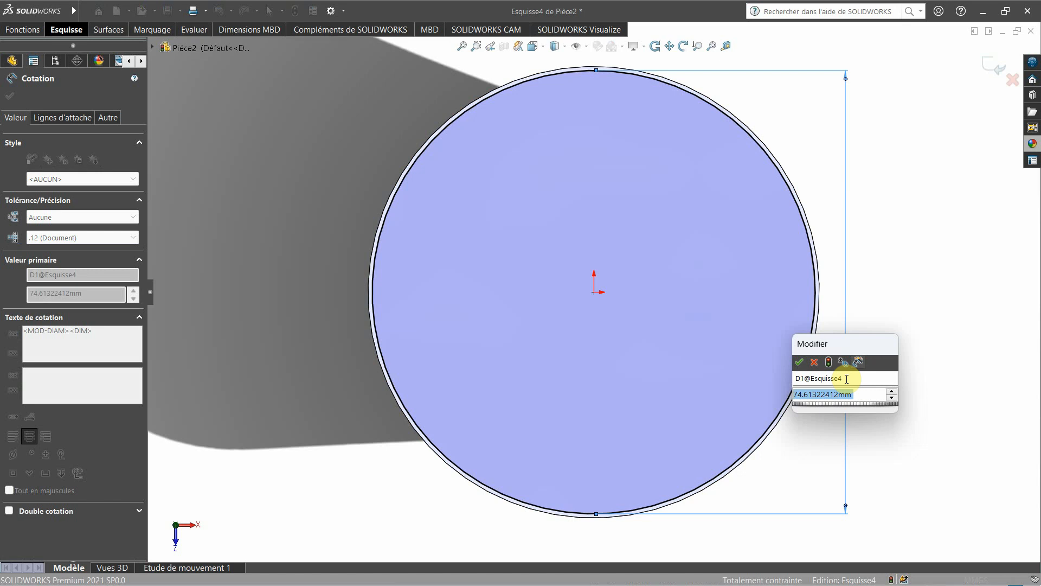
pyautogui.write('74')
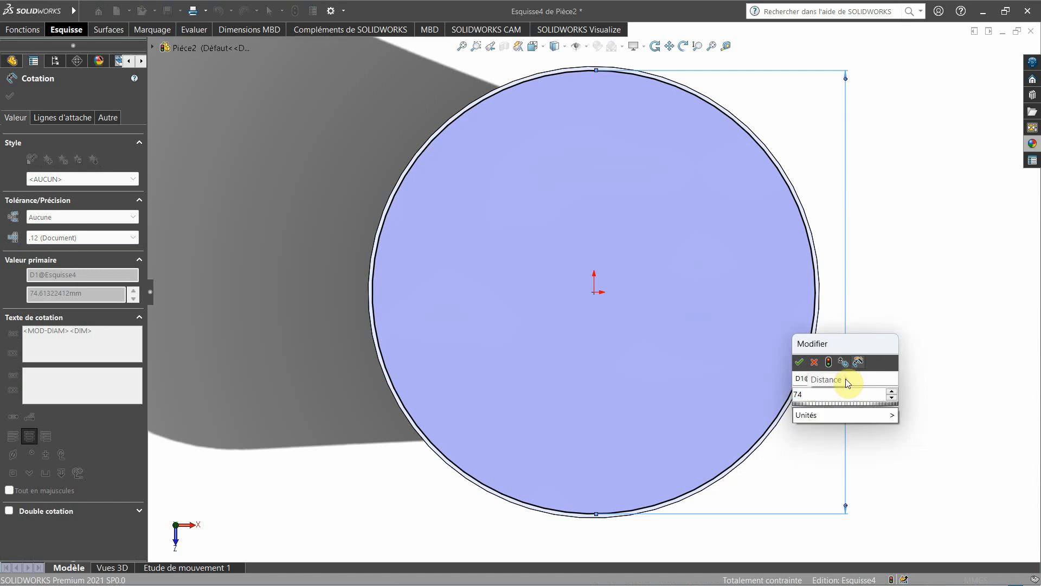
pyautogui.write('5')
pyautogui.press('Return')
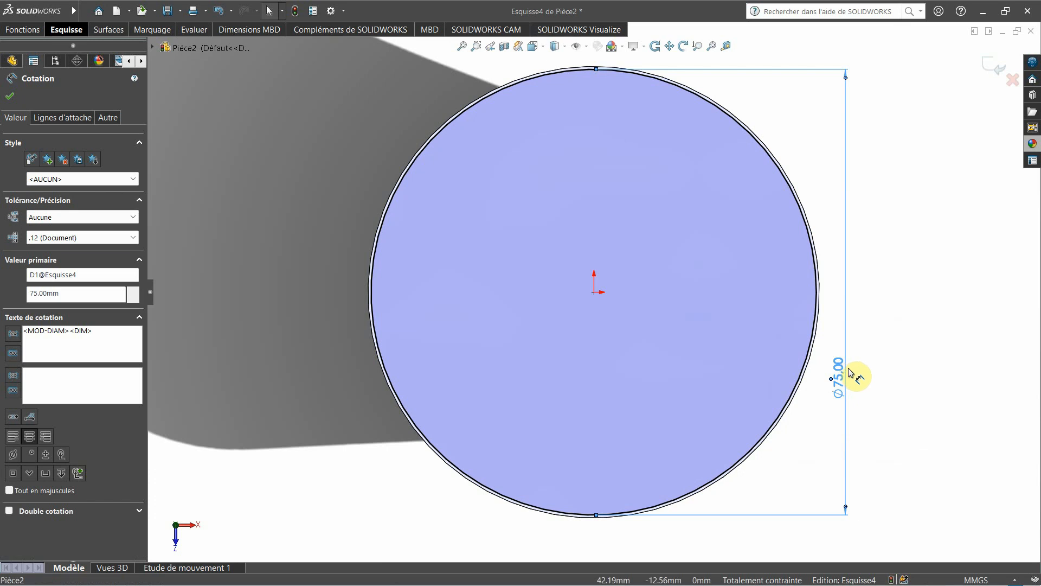
# Change the sketched circle's diameter to 74 mm and end dimensioning.
pyautogui.doubleClick(839, 383)
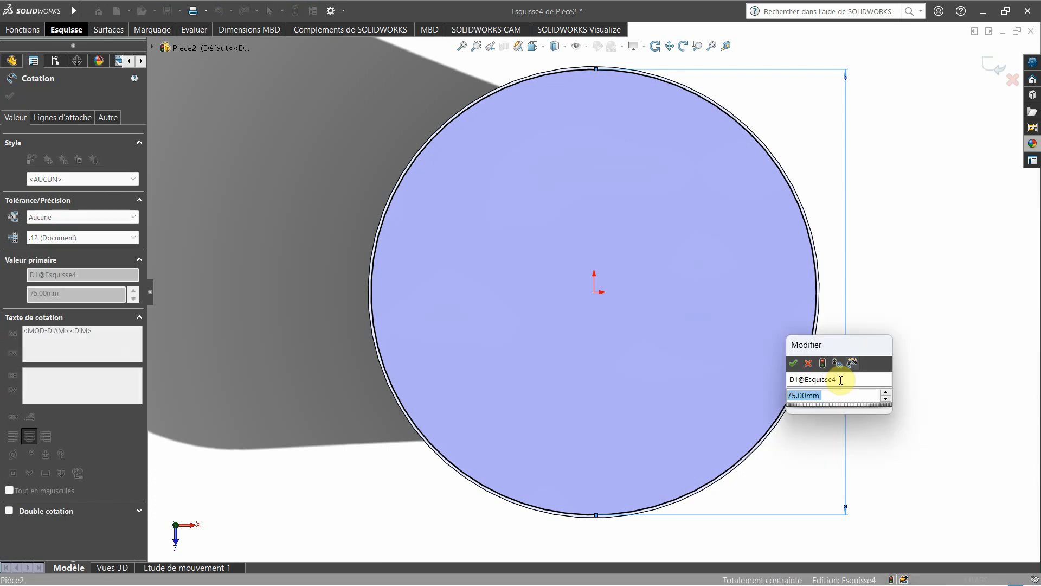
pyautogui.write('74')
pyautogui.press('Return')
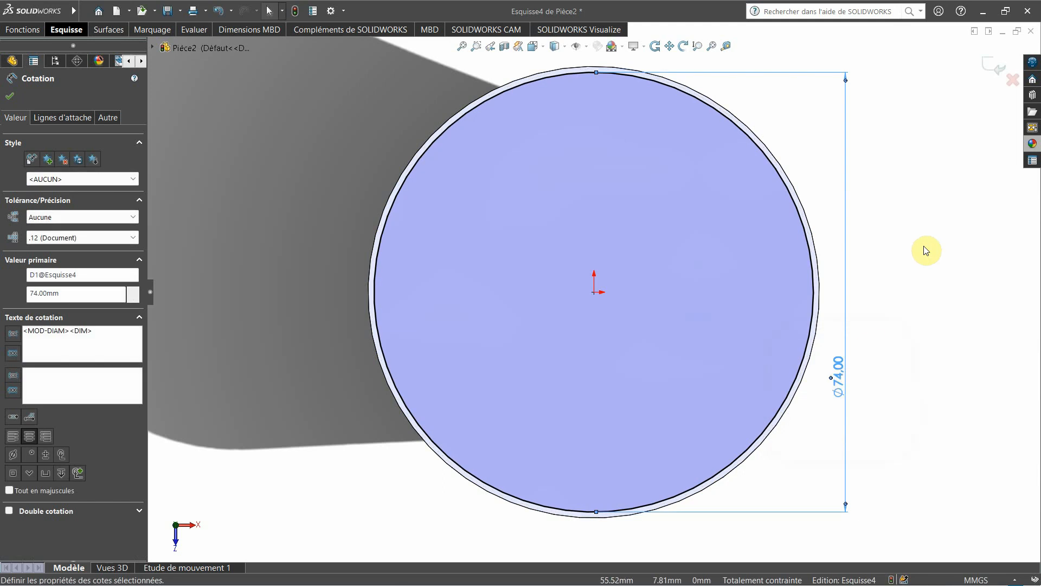
pyautogui.rightClick(925, 251)
pyautogui.click(920, 166)
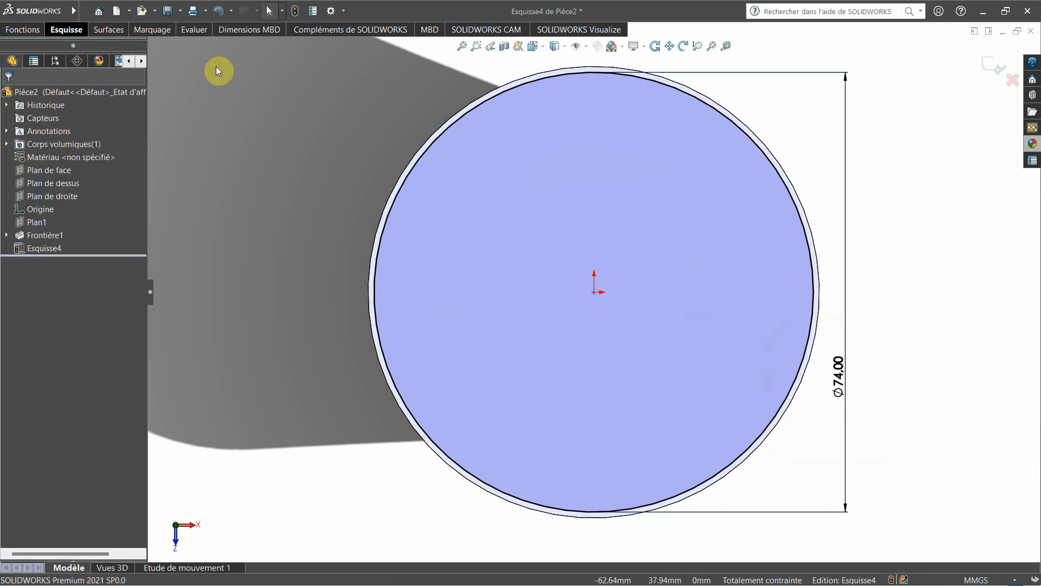
# Start an extruded cut from the 74 mm circle with draft enabled and set to 12 degrees.
pyautogui.click(30, 31)
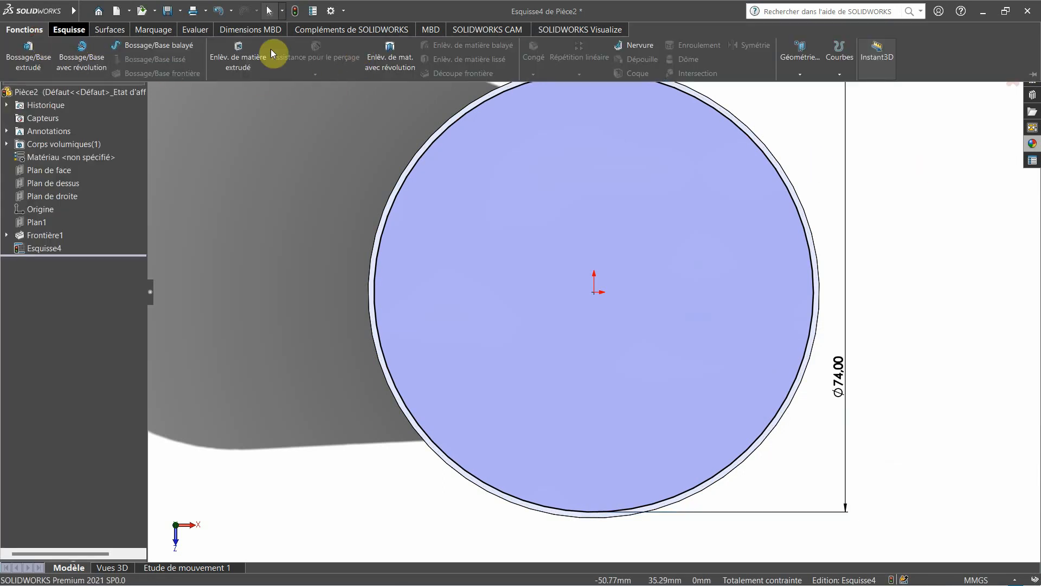
pyautogui.click(236, 51)
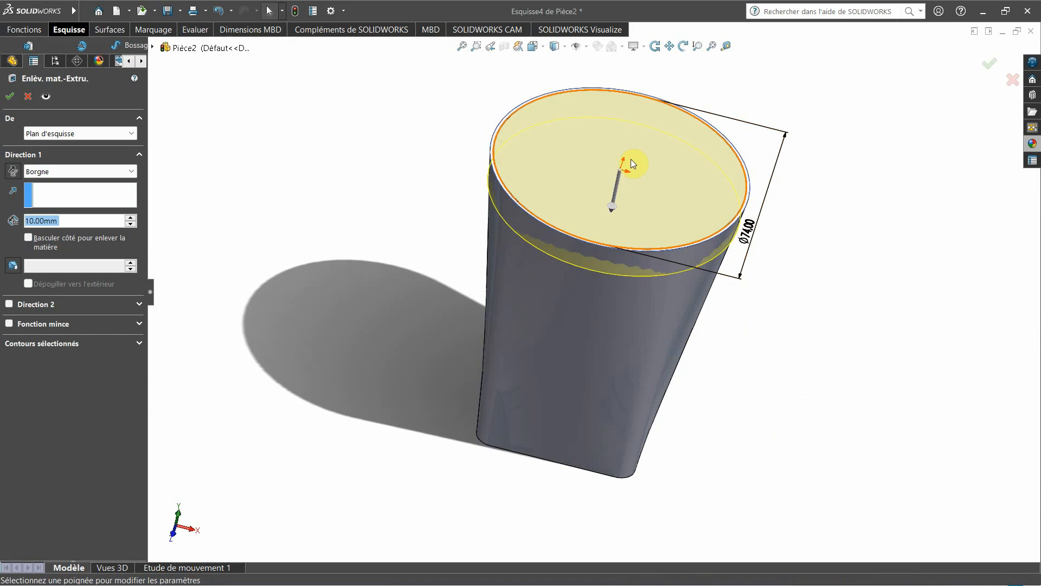
pyautogui.click(14, 268)
pyautogui.moveTo(261, 257); pyautogui.dragTo(281, 174, button='middle')
pyautogui.click(174, 527)
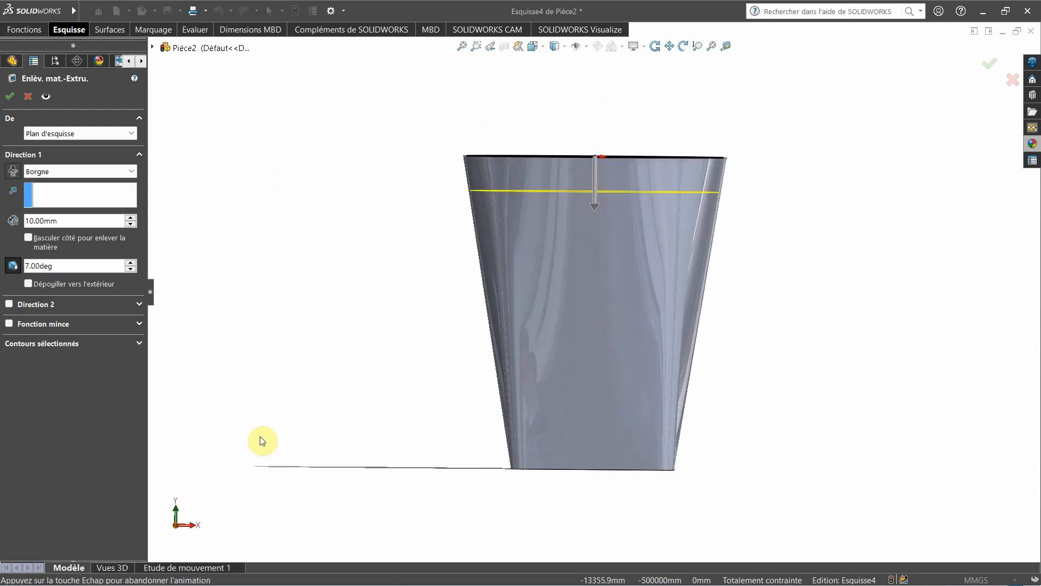
pyautogui.click(130, 263)
pyautogui.click(130, 262)
pyautogui.click(130, 262)
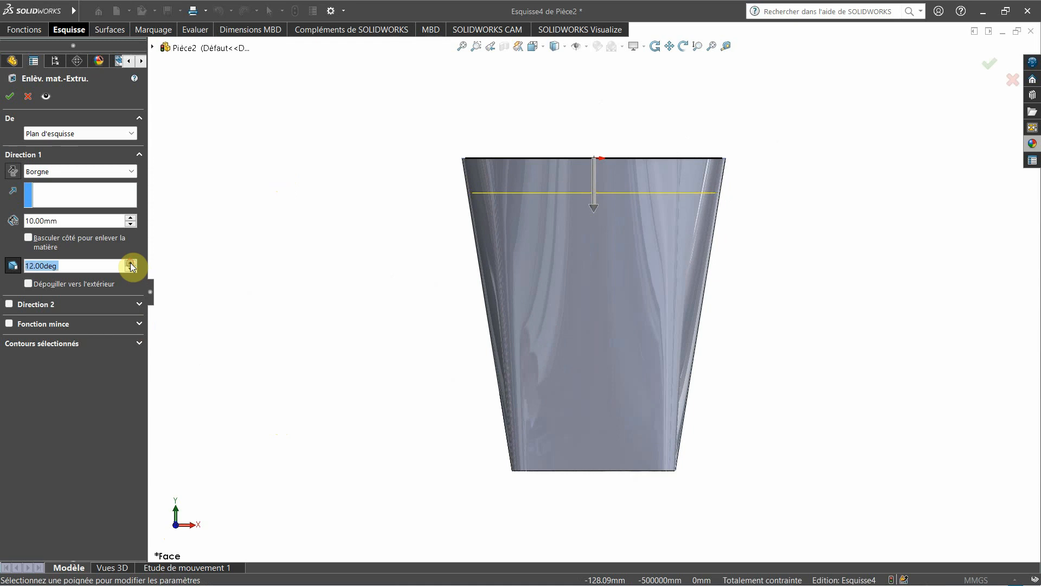
# Set the cut's depth to 85 mm with an 11-degree draft and apply it to hollow the cup.
pyautogui.click(131, 219)
pyautogui.click(131, 219)
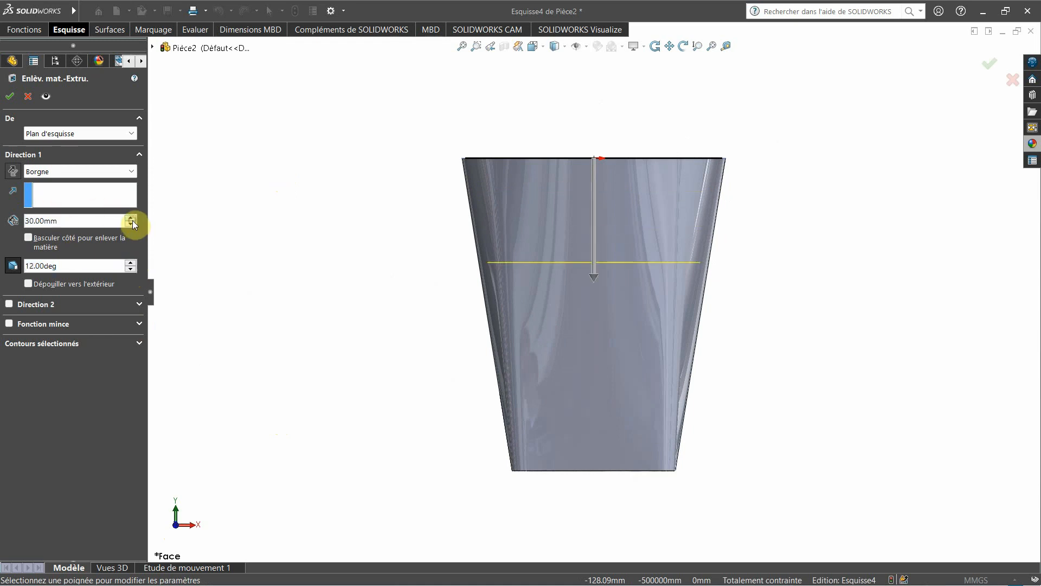
pyautogui.click(131, 219)
pyautogui.click(132, 220)
pyautogui.click(132, 220)
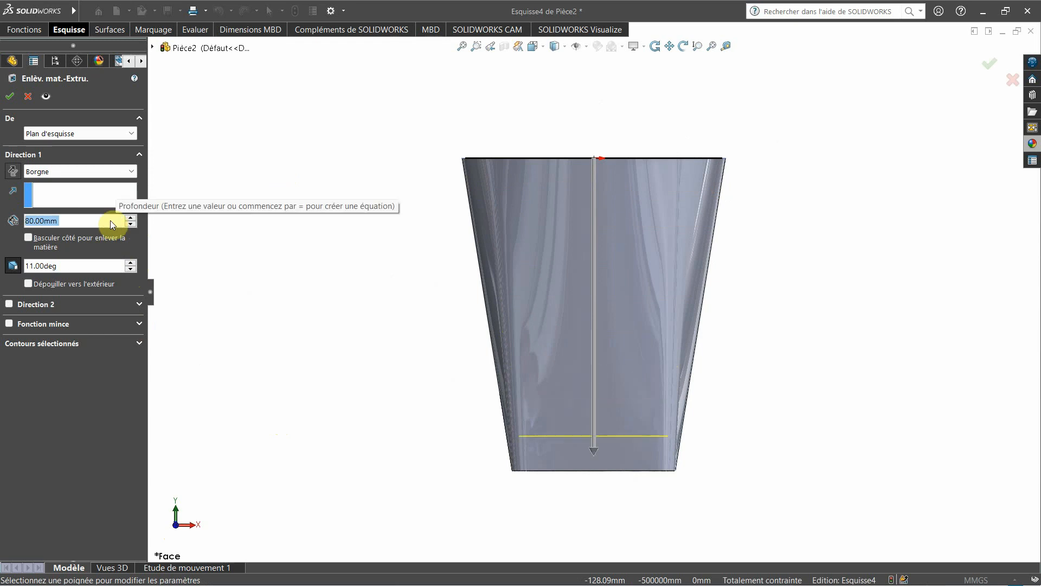
pyautogui.write('85')
pyautogui.press('Return')
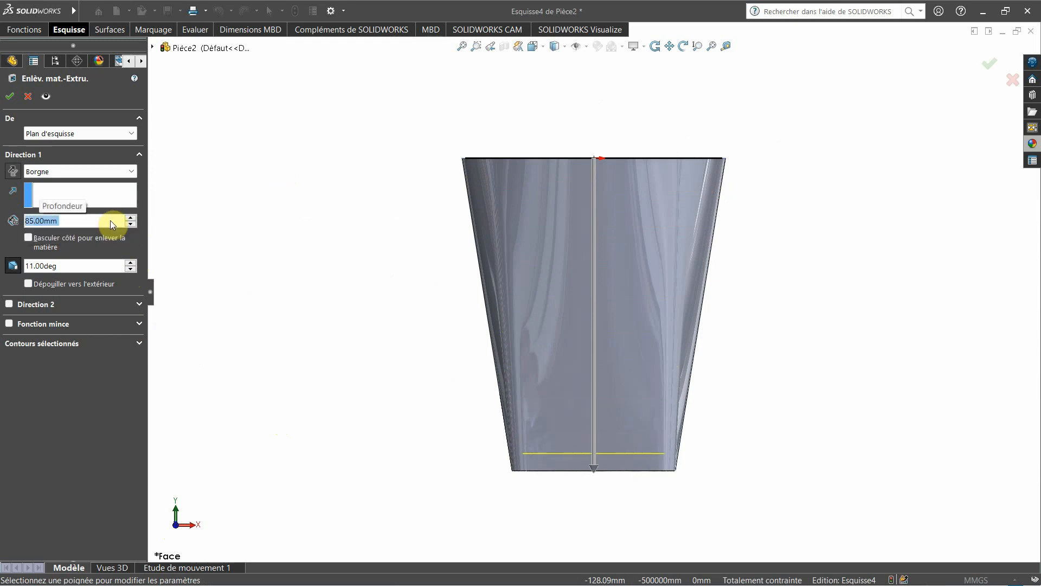
pyautogui.click(12, 98)
# Start a full round fillet with the cup's inner wall as the first side face set.
pyautogui.moveTo(302, 249); pyautogui.dragTo(338, 326, button='middle')
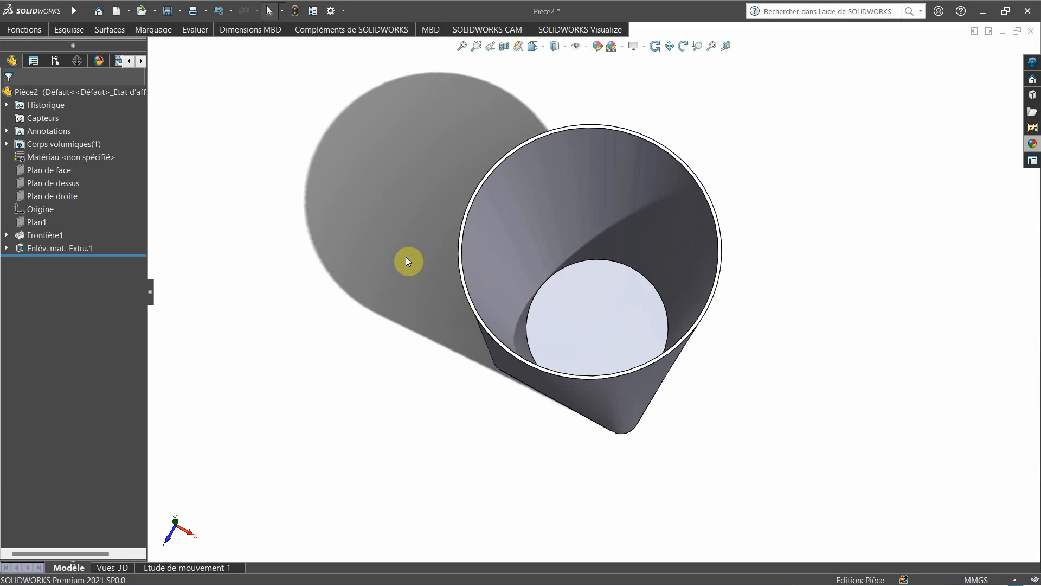
pyautogui.click(20, 30)
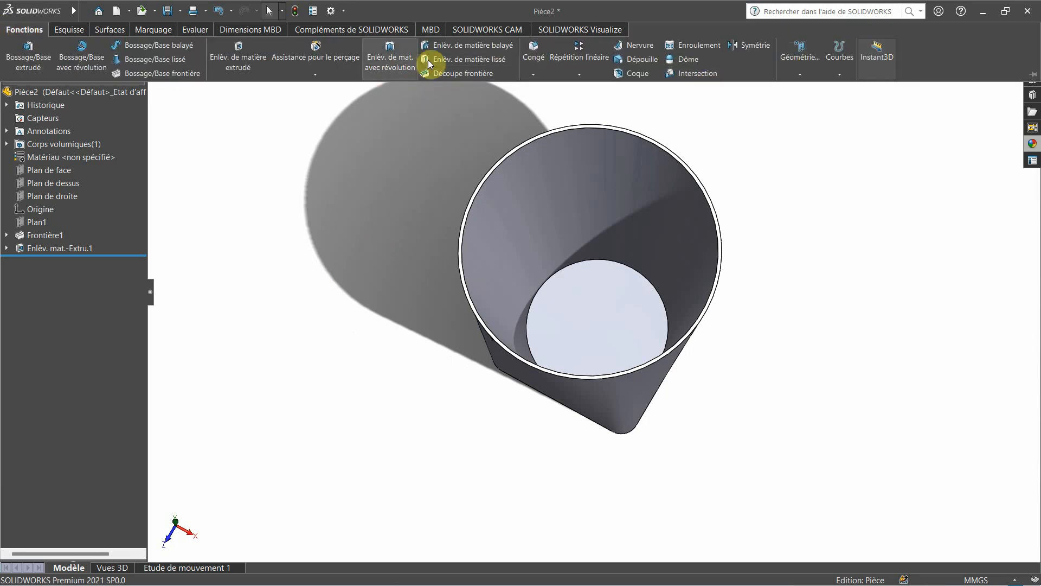
pyautogui.click(540, 59)
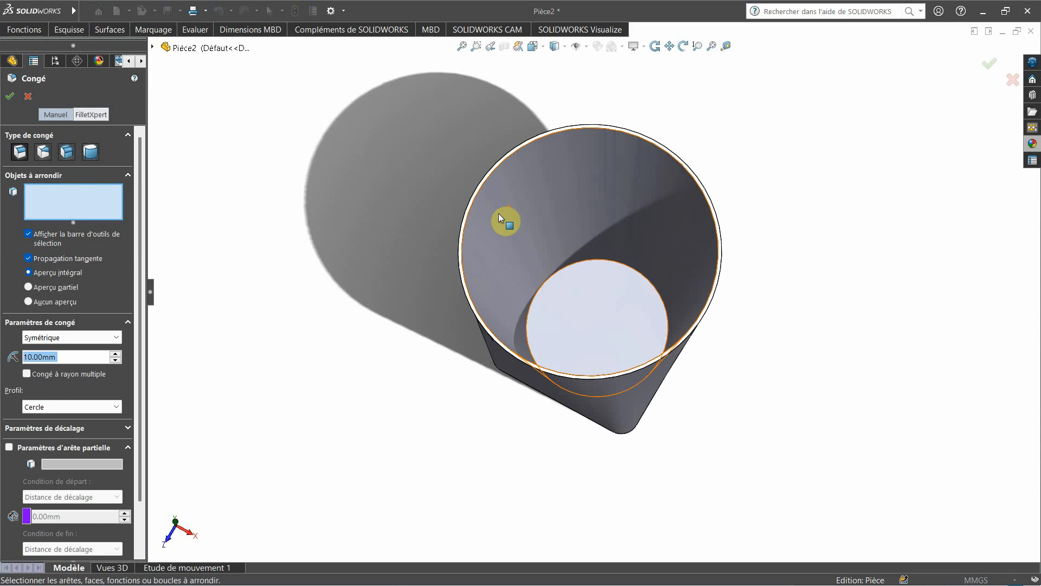
pyautogui.click(498, 213)
pyautogui.click(93, 154)
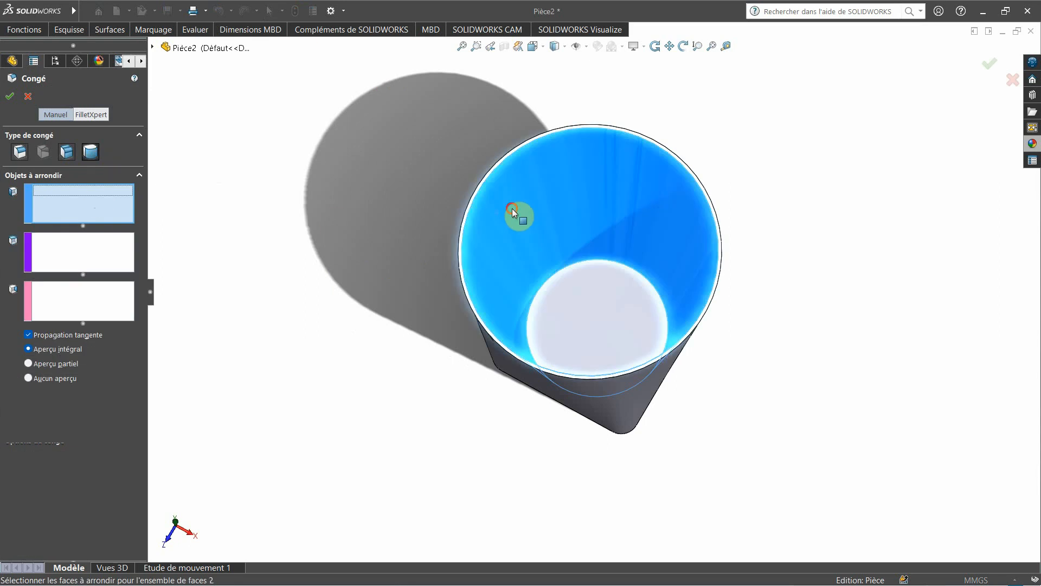
pyautogui.click(505, 229)
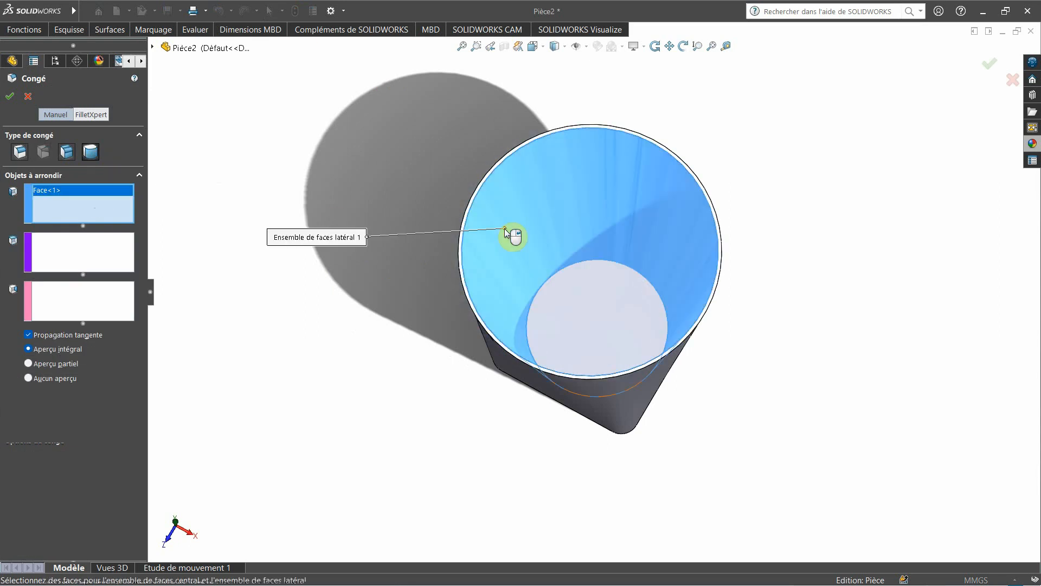
# Assign the rim as the centre face and the outer wall as the second side face, and apply the full round fillet.
pyautogui.scroll(-10, 478, 197)
pyautogui.scroll(-2, 547, 223)
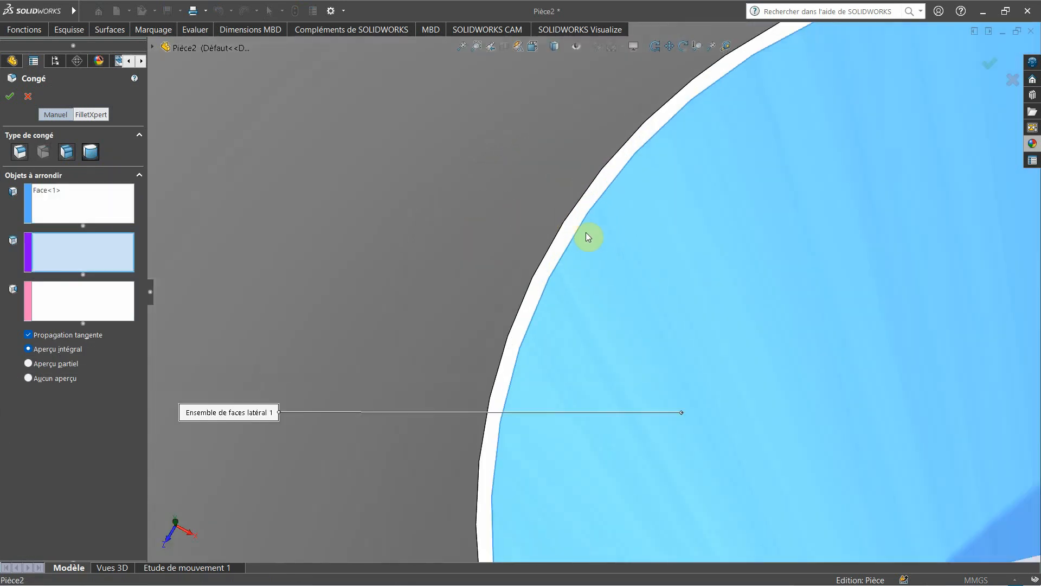
pyautogui.click(565, 234)
pyautogui.moveTo(562, 207); pyautogui.dragTo(490, 218, button='middle')
pyautogui.click(487, 216)
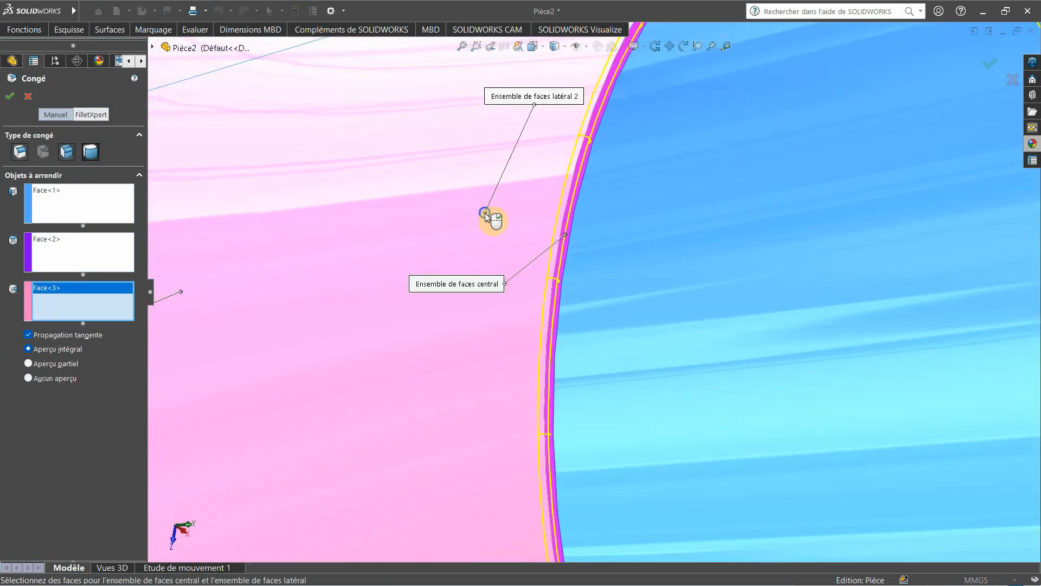
pyautogui.rightClick(486, 216)
pyautogui.press('f')
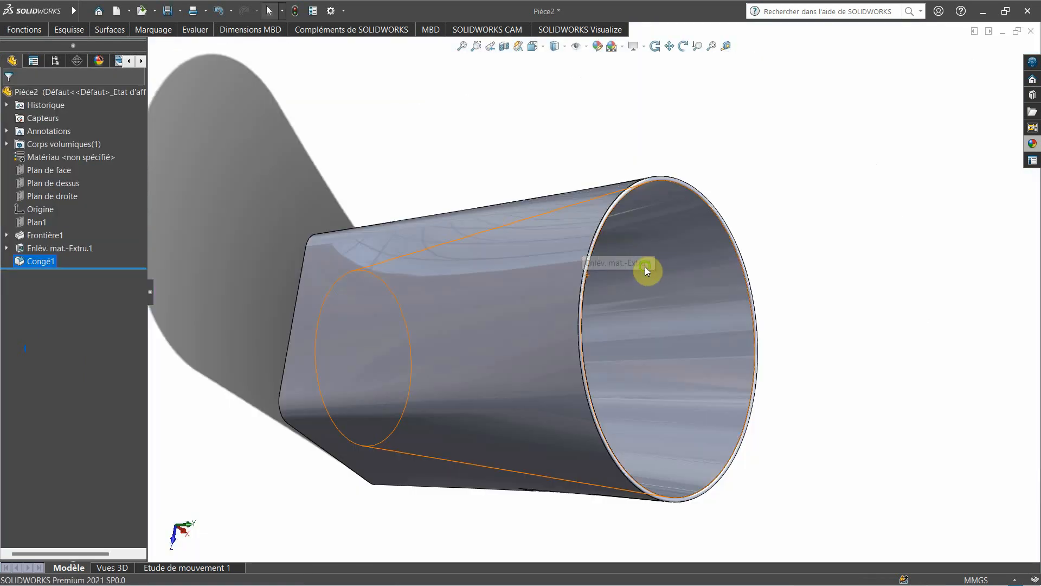
# Start a sketch on the cup's square bottom face.
pyautogui.moveTo(692, 279); pyautogui.dragTo(592, 125, button='middle')
pyautogui.moveTo(732, 229); pyautogui.dragTo(767, 171, button='right')
pyautogui.moveTo(767, 171); pyautogui.dragTo(459, 421, button='middle')
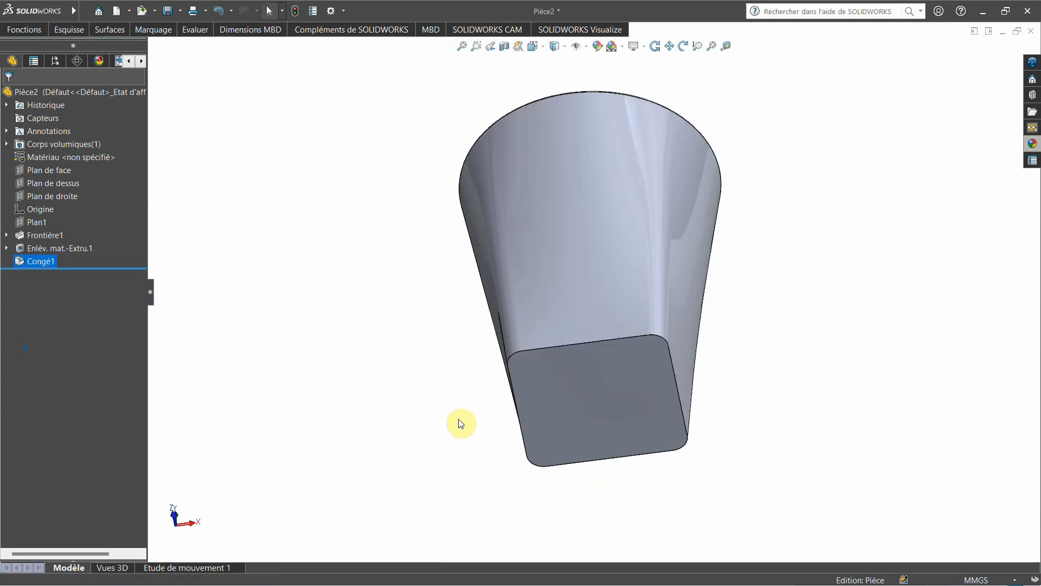
pyautogui.click(554, 419)
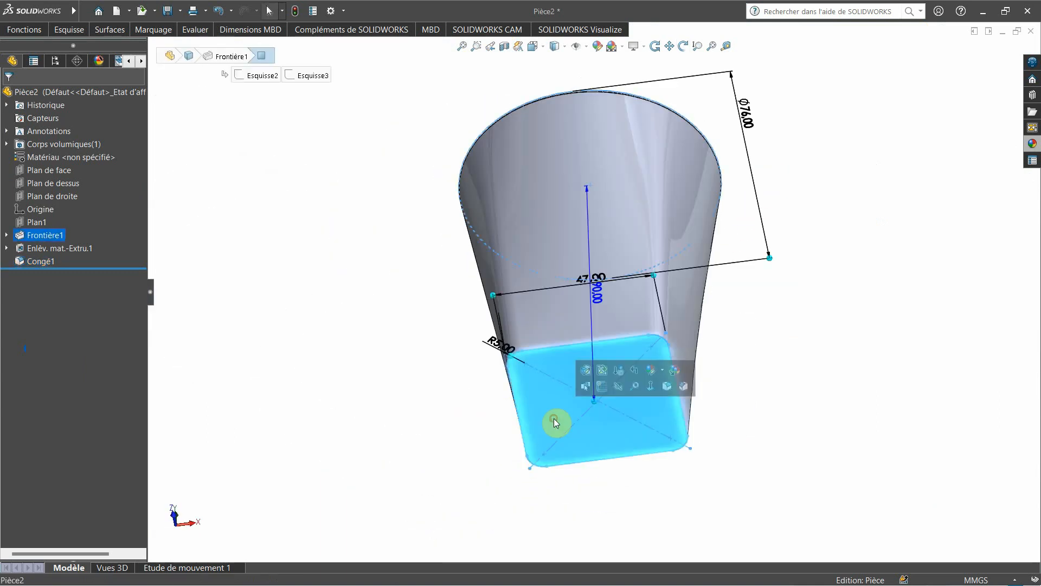
pyautogui.click(607, 392)
# Start an entity offset and select all straight edges and corner arcs of the cup's rounded-square base outline.
pyautogui.moveTo(288, 199)
pyautogui.mouseDown(button='right')
pyautogui.moveTo(297, 228)
pyautogui.moveTo(341, 231)
pyautogui.mouseUp(button='right')
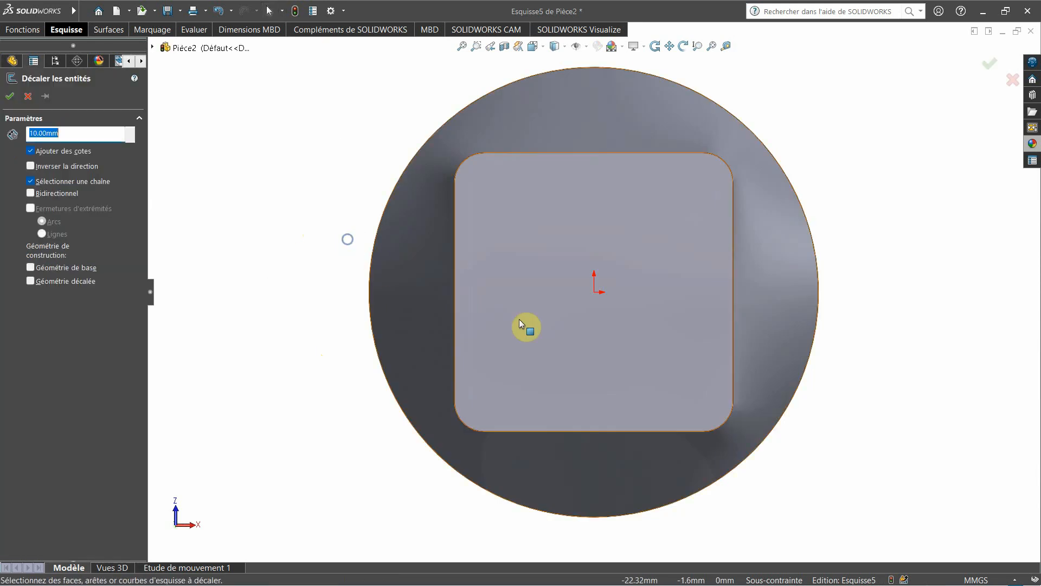
pyautogui.click(457, 340)
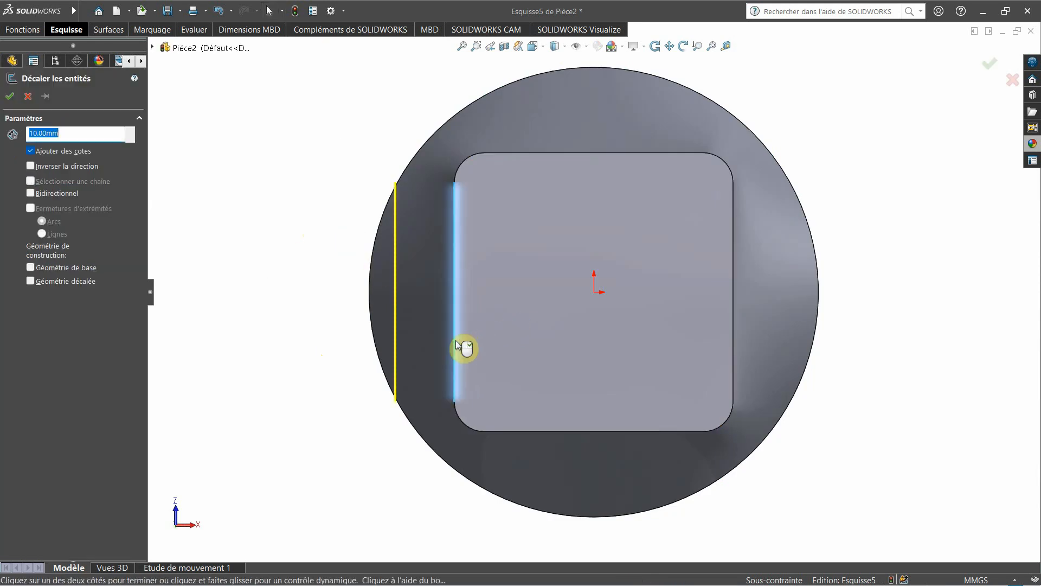
pyautogui.click(475, 157)
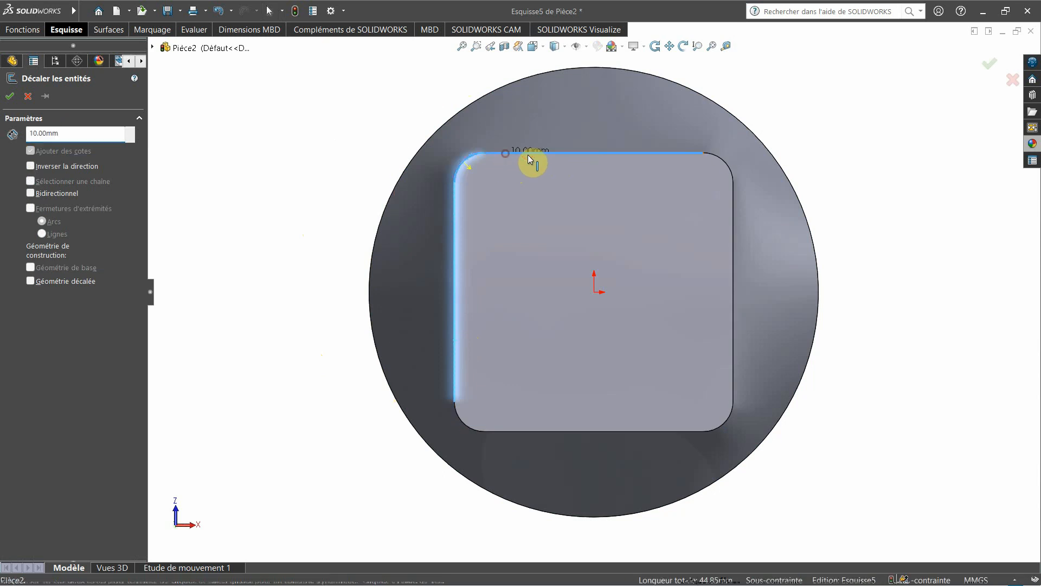
pyautogui.click(731, 171)
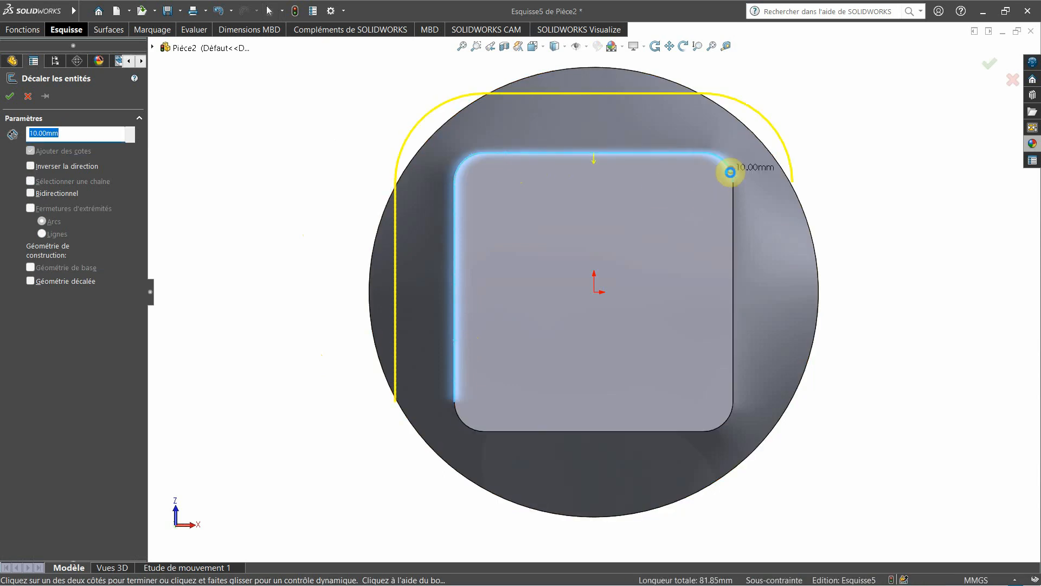
pyautogui.click(732, 197)
pyautogui.click(723, 421)
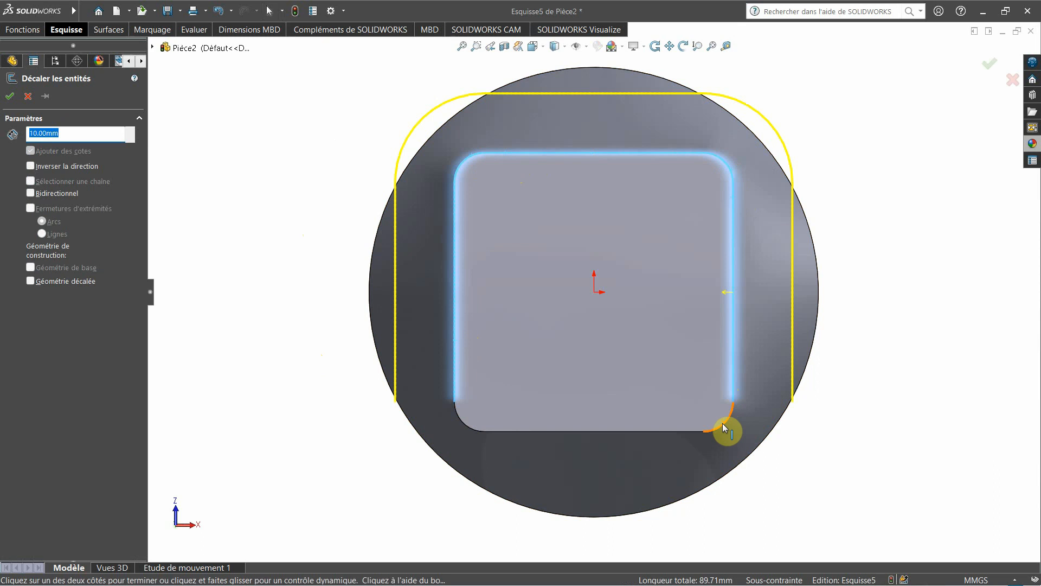
pyautogui.click(688, 433)
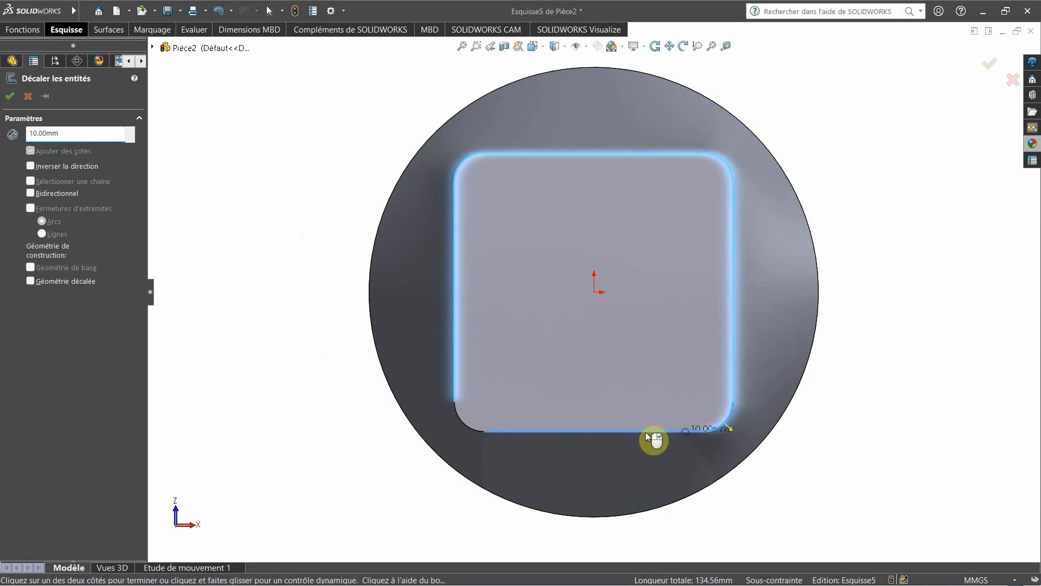
pyautogui.click(477, 427)
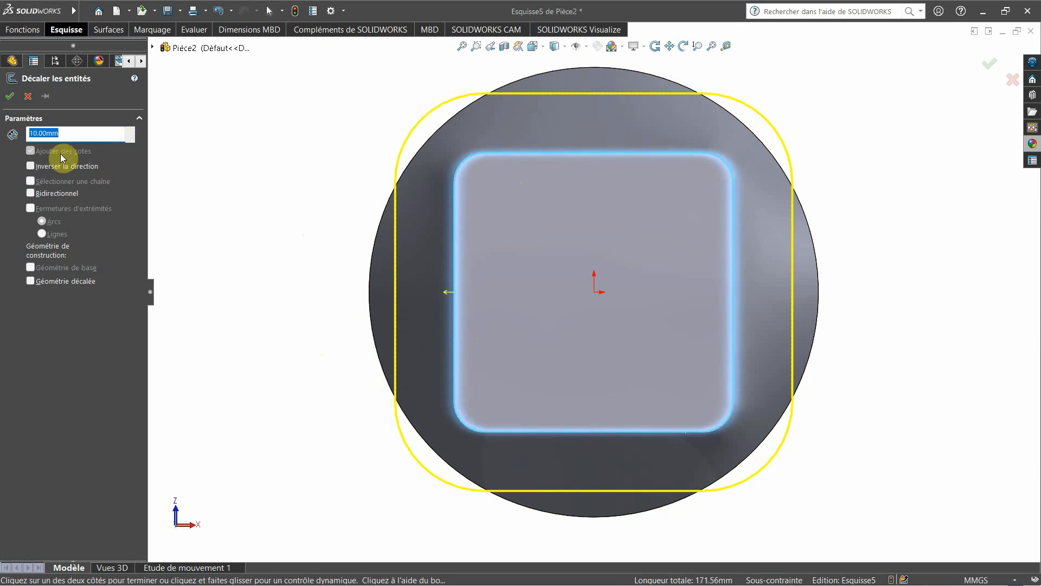
# Reverse the offset inward, set its distance to 3 mm, and apply it to the base outline.
pyautogui.click(31, 166)
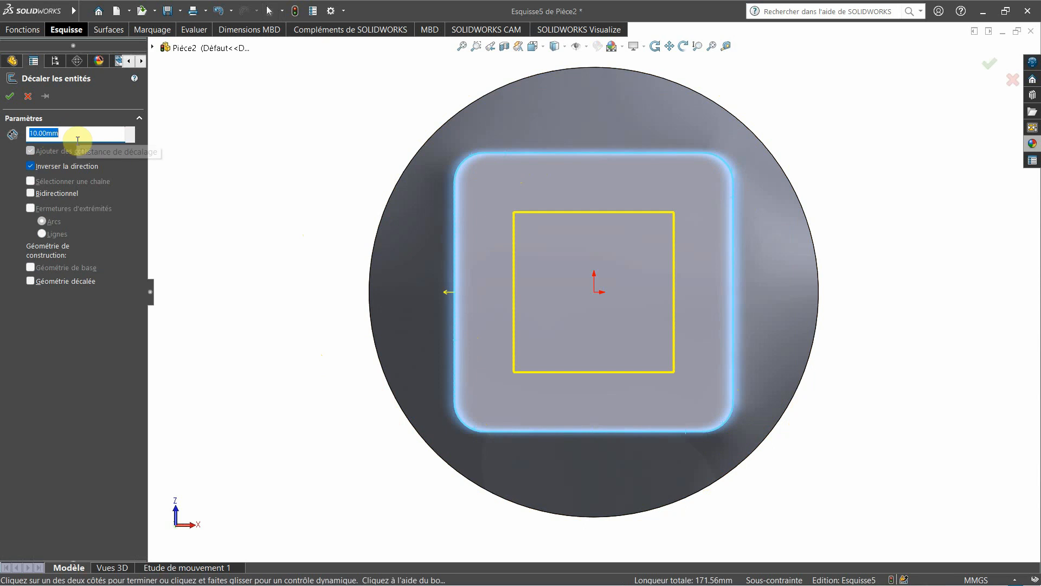
pyautogui.write('3')
pyautogui.press('Return')
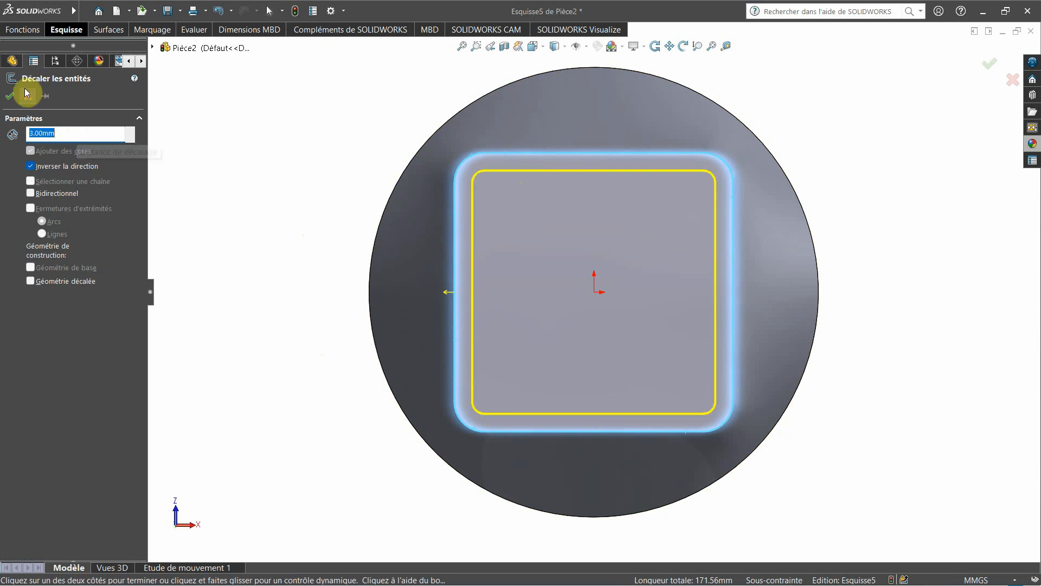
pyautogui.click(10, 96)
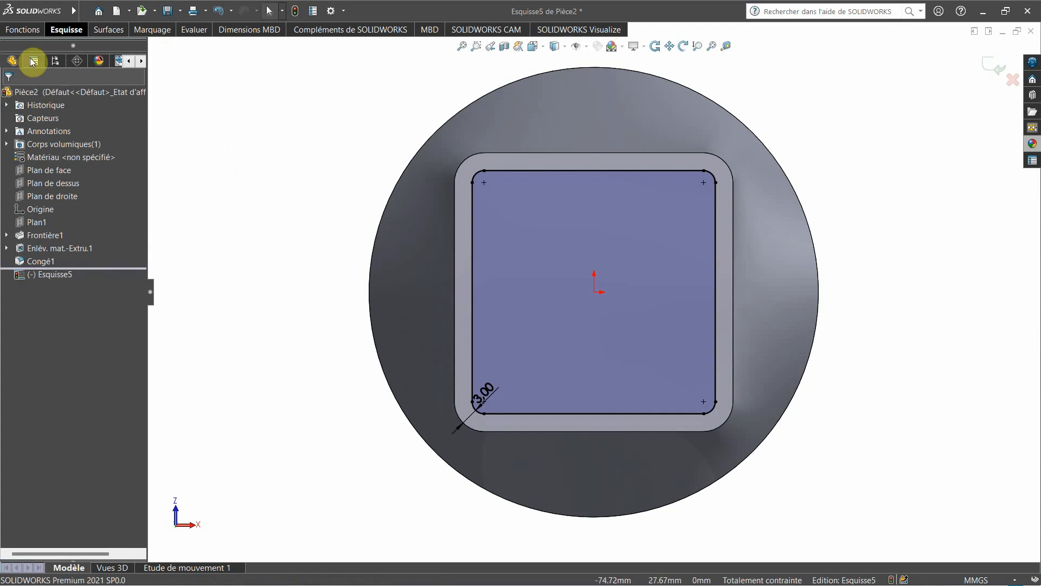
# Extrude-cut the offset profile 1 mm deep into the base with a 30-degree draft.
pyautogui.click(24, 30)
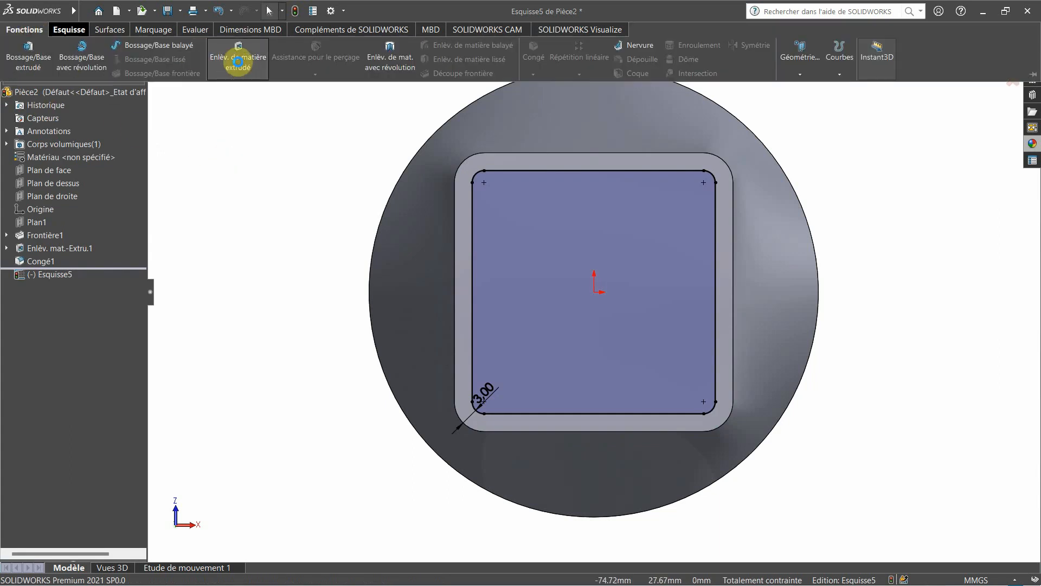
pyautogui.click(238, 61)
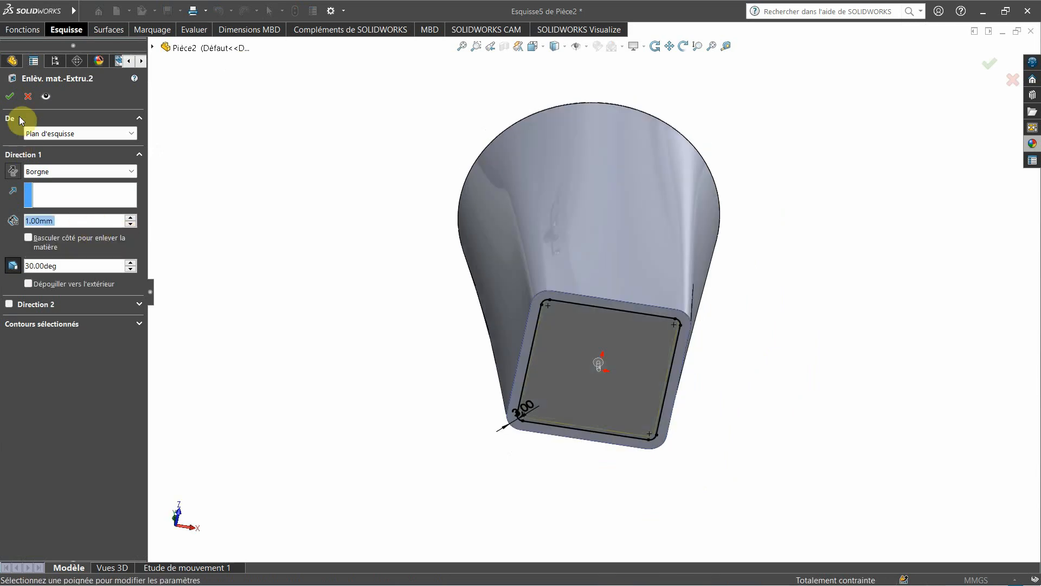
pyautogui.click(16, 100)
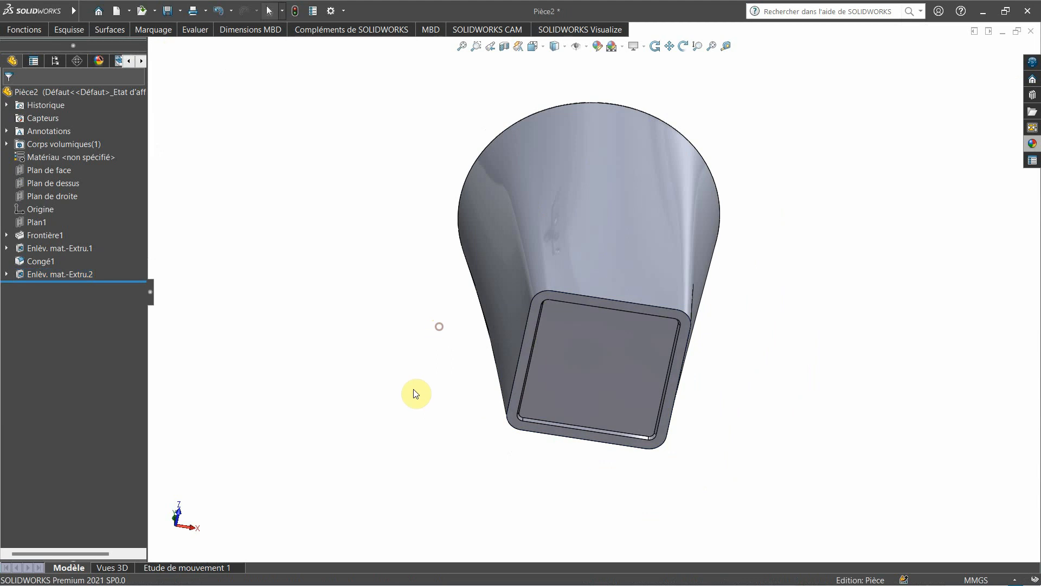
# Fillet the raised border face around the base recess with a 2 mm radius.
pyautogui.moveTo(414, 391); pyautogui.dragTo(400, 272, button='middle')
pyautogui.moveTo(400, 271); pyautogui.dragTo(413, 370)
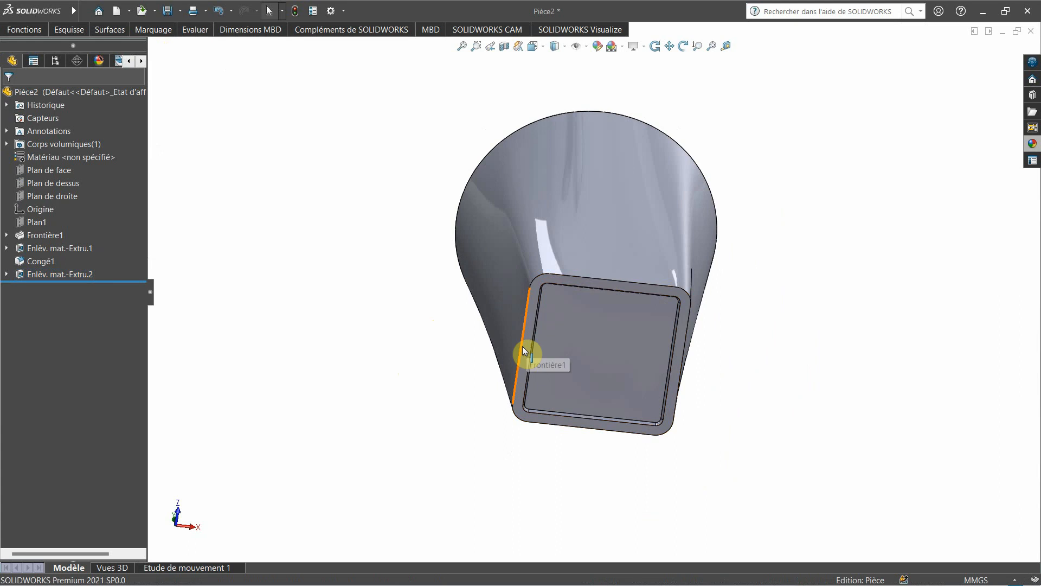
pyautogui.click(530, 334)
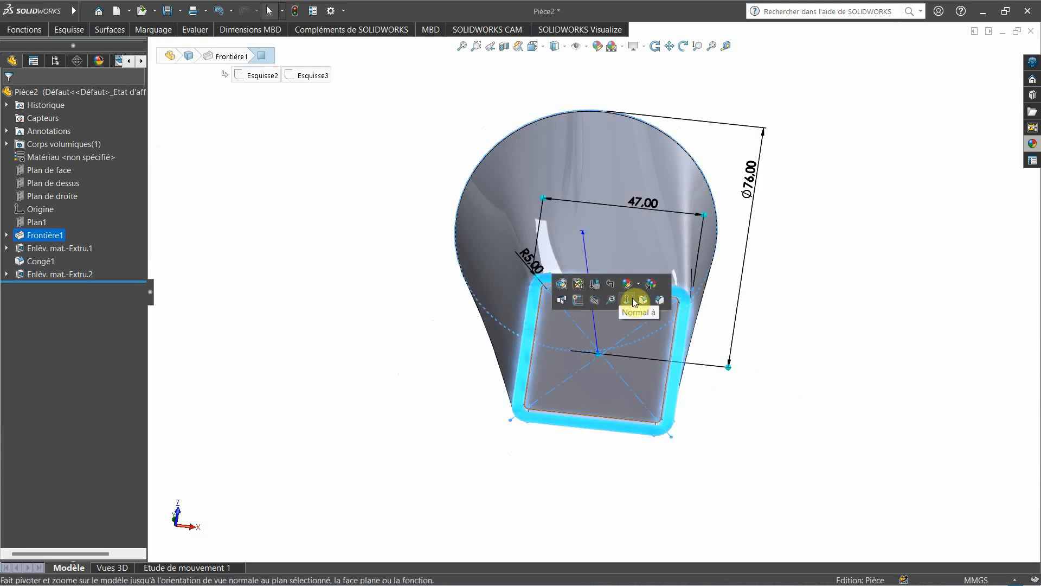
pyautogui.moveTo(587, 334); pyautogui.dragTo(434, 397, button='right')
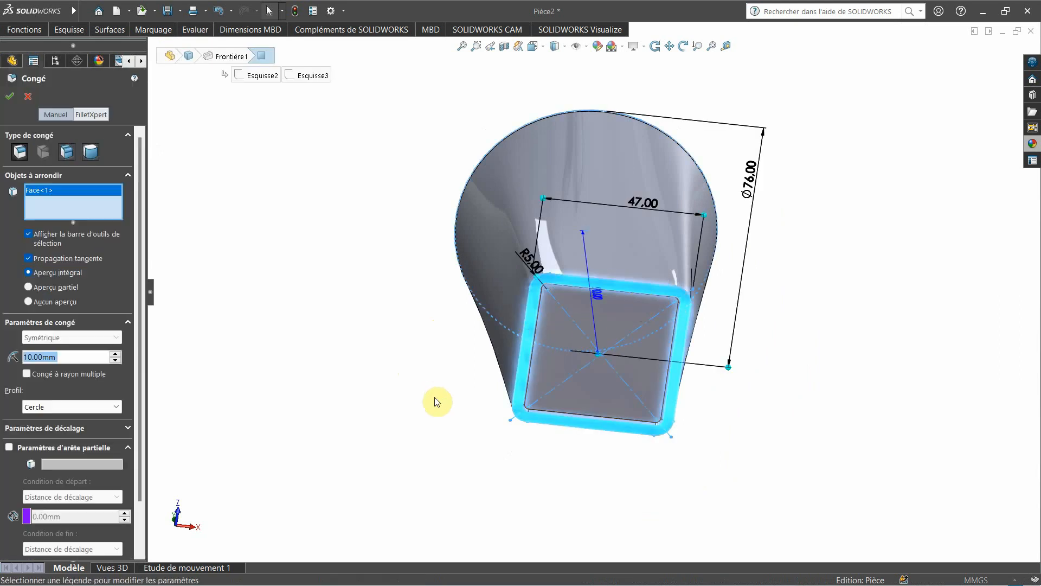
pyautogui.write('2')
pyautogui.press('Return')
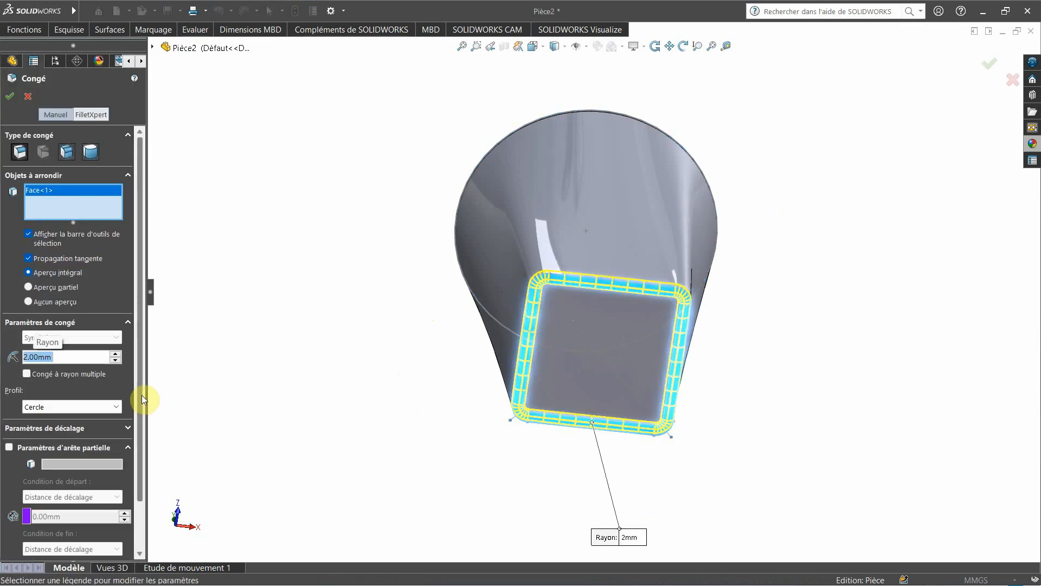
pyautogui.click(10, 97)
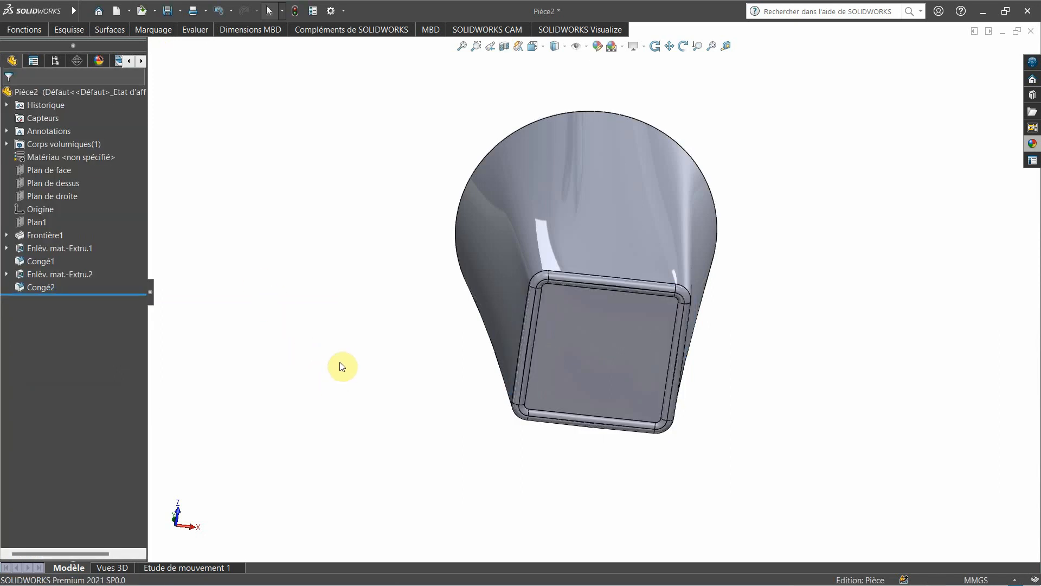
# Change the model's display style to shaded without edges.
pyautogui.moveTo(339, 363); pyautogui.dragTo(332, 397, button='middle')
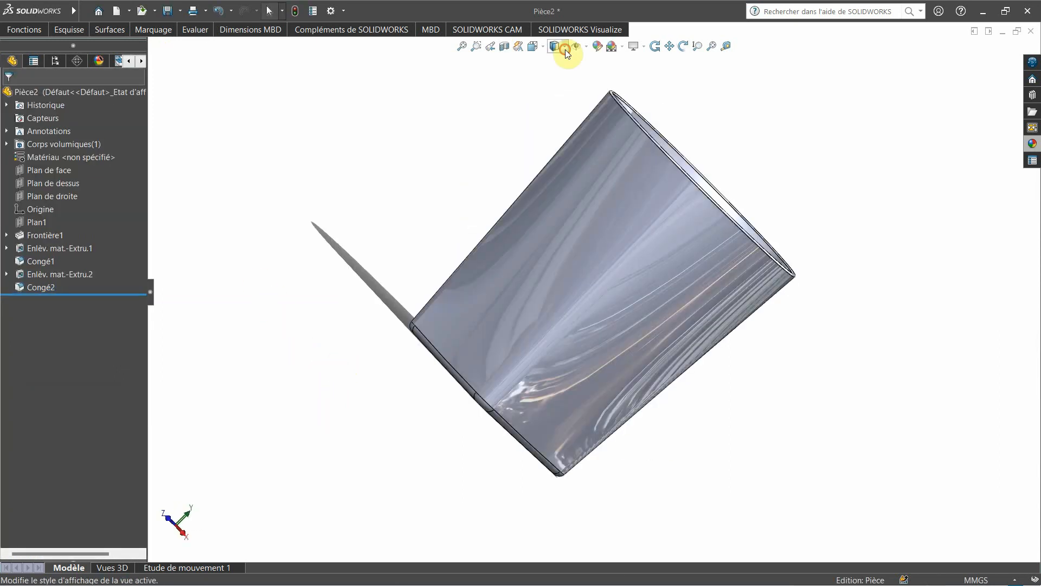
pyautogui.click(564, 49)
pyautogui.click(559, 75)
# On the front plane, sketch a four-point spline about 124 mm long as the handle path, from the upper side wall to the lower side wall.
pyautogui.moveTo(471, 224)
pyautogui.mouseDown(button='middle')
pyautogui.moveTo(553, 92)
pyautogui.moveTo(641, 106)
pyautogui.moveTo(672, 128)
pyautogui.mouseUp(button='middle')
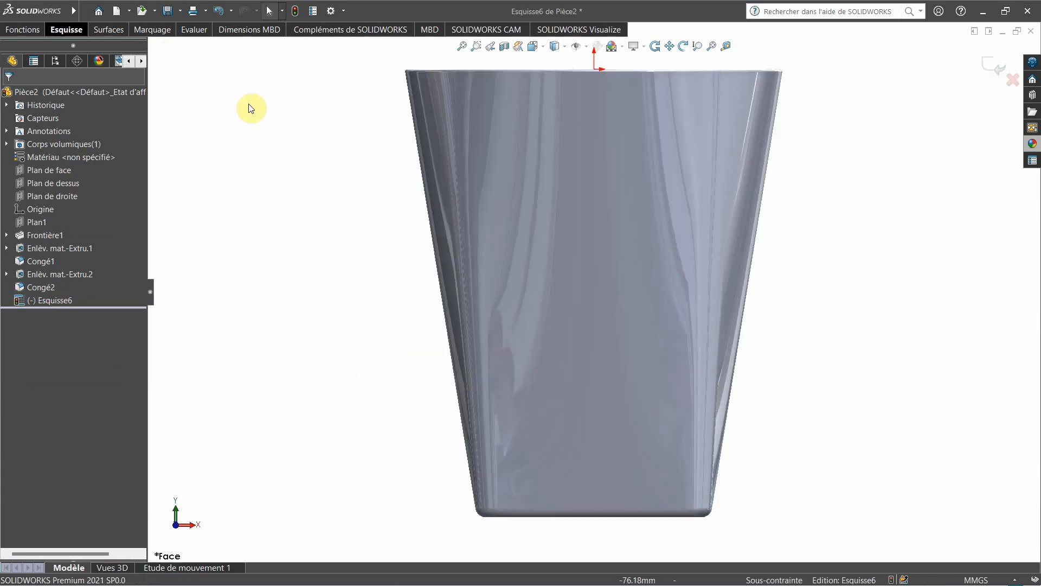
pyautogui.moveTo(224, 131)
pyautogui.mouseDown(button='right')
pyautogui.moveTo(212, 148)
pyautogui.moveTo(189, 143)
pyautogui.mouseUp(button='right')
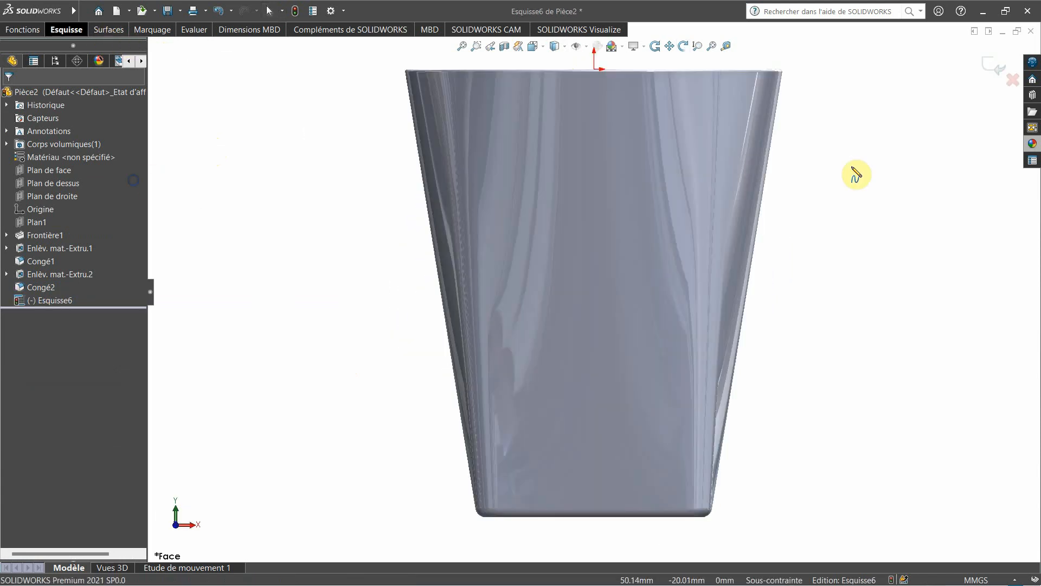
pyautogui.click(776, 116)
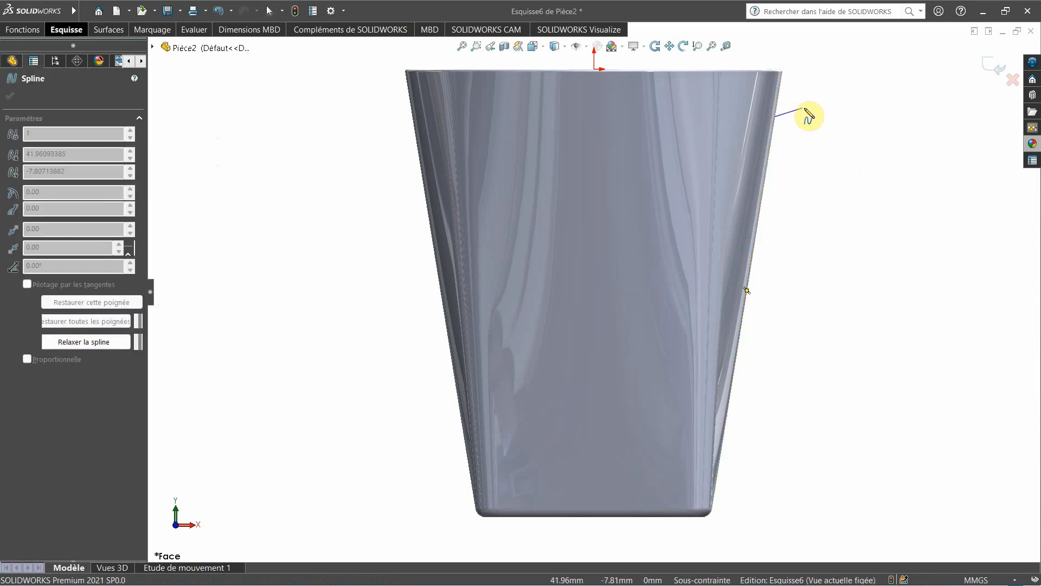
pyautogui.click(839, 108)
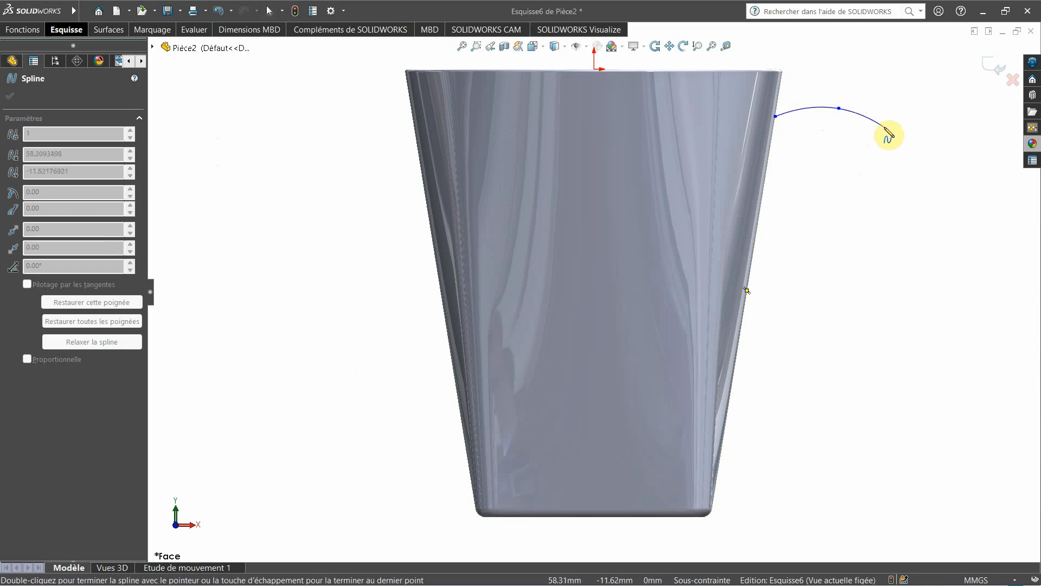
pyautogui.click(884, 126)
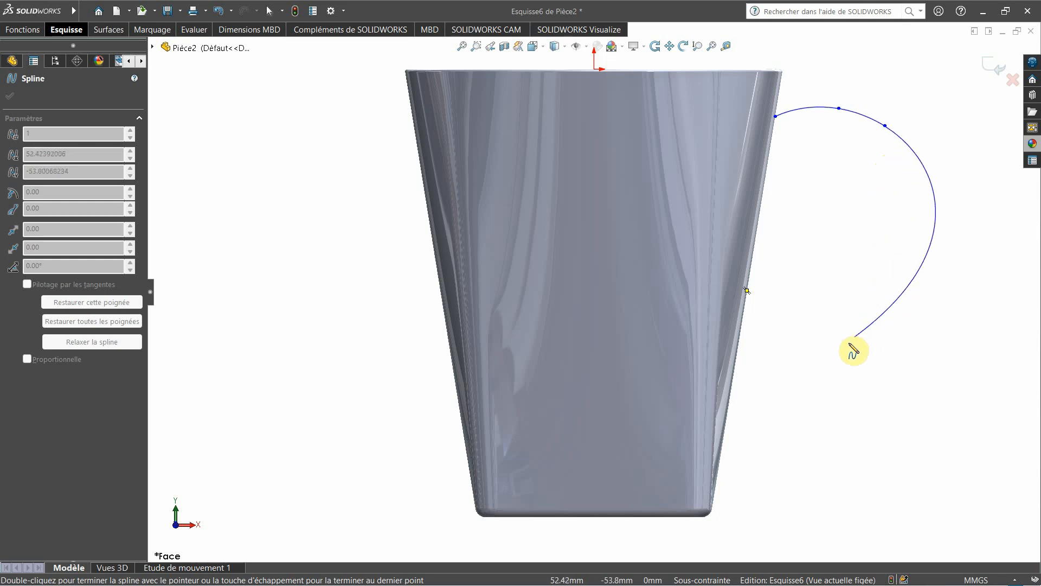
pyautogui.click(724, 456)
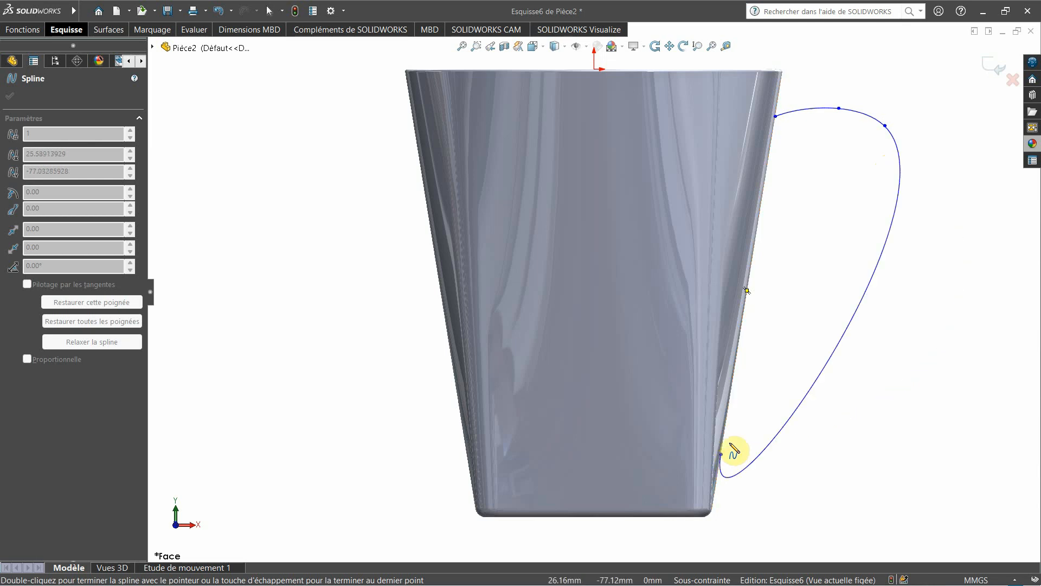
pyautogui.rightClick(780, 438)
pyautogui.click(788, 447)
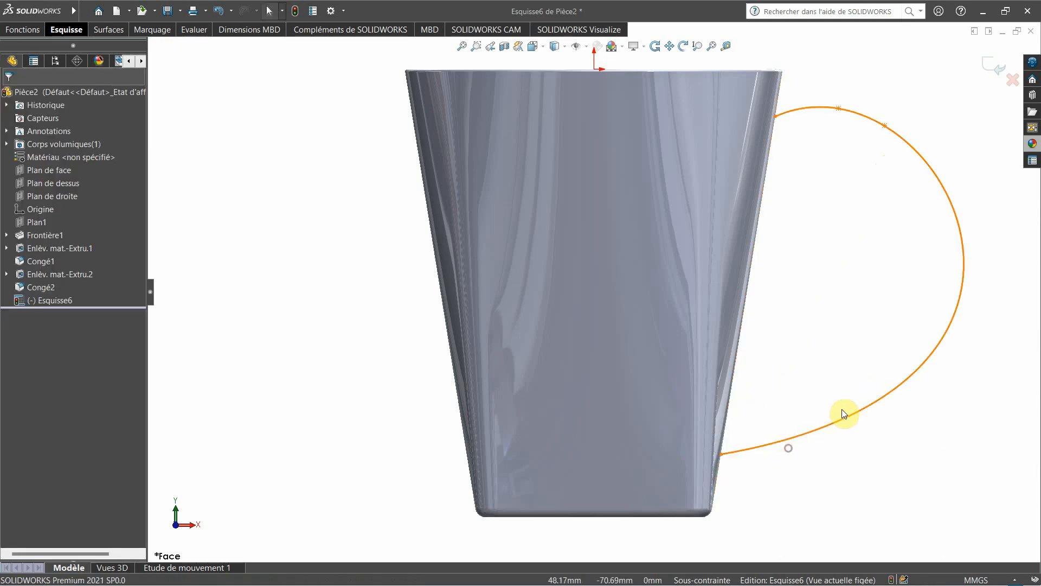
# Reshape the handle spline by pulling in its third point's tangent handle to about -37 degrees, and exit the sketch.
pyautogui.click(963, 297)
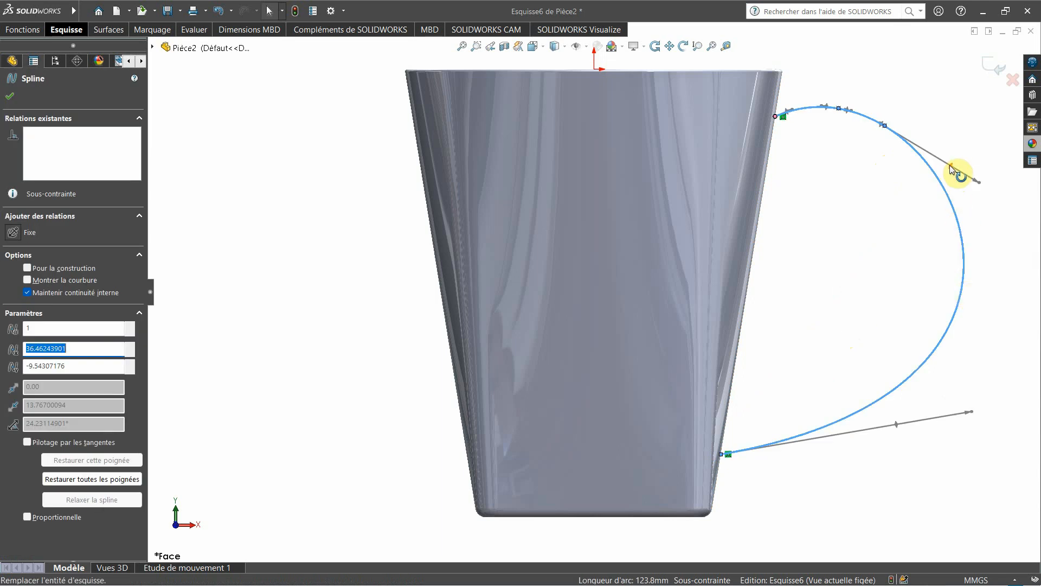
pyautogui.moveTo(949, 164)
pyautogui.mouseDown()
pyautogui.moveTo(939, 151)
pyautogui.moveTo(939, 164)
pyautogui.moveTo(976, 186)
pyautogui.moveTo(941, 171)
pyautogui.mouseUp()
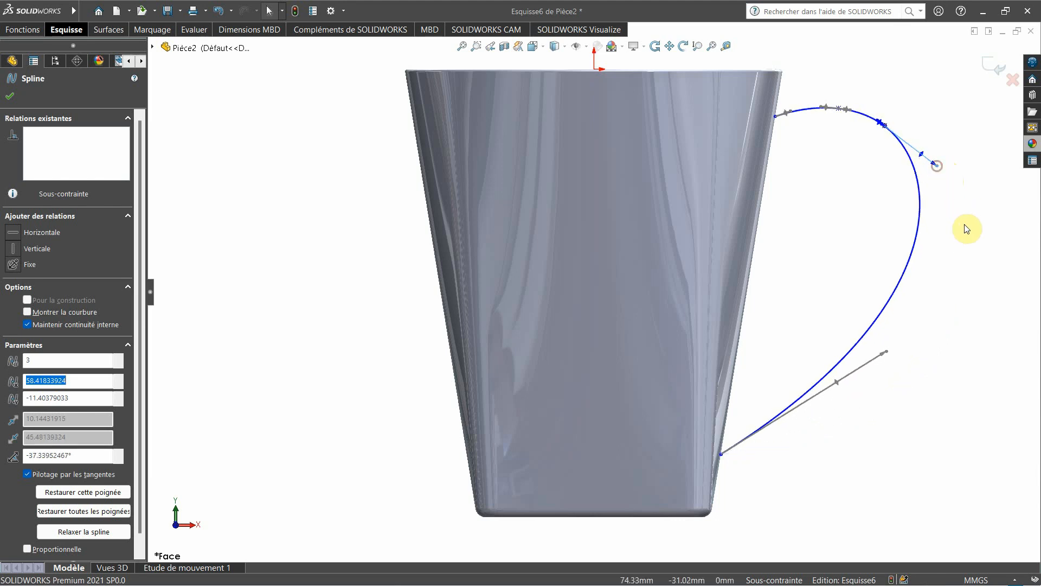
pyautogui.click(964, 224)
pyautogui.click(993, 68)
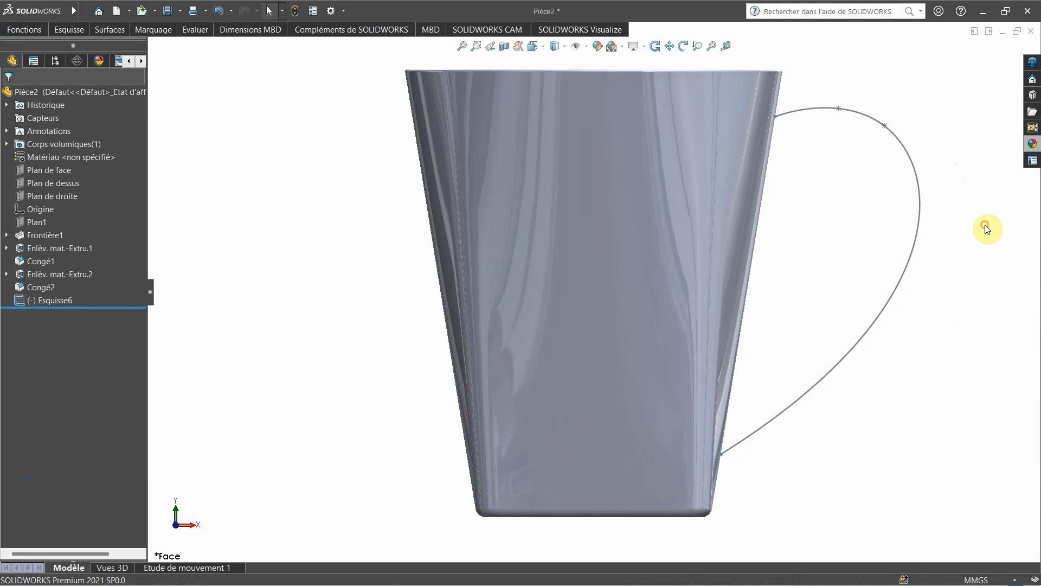
# Create a reference plane parallel to the right plane (Plan de droite) through the handle spline's upper endpoint.
pyautogui.click(22, 34)
pyautogui.click(801, 57)
pyautogui.click(808, 87)
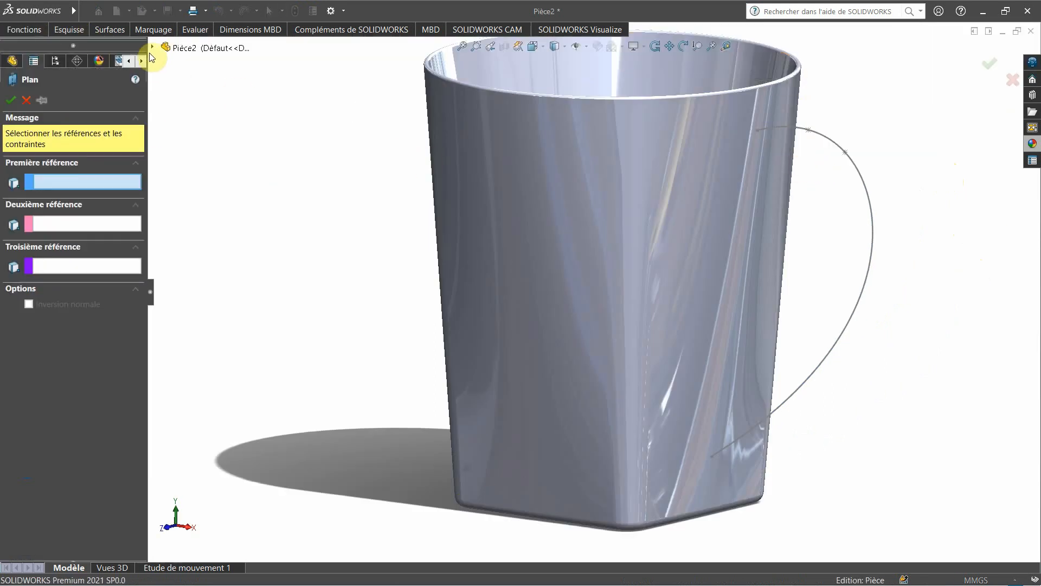
pyautogui.click(153, 47)
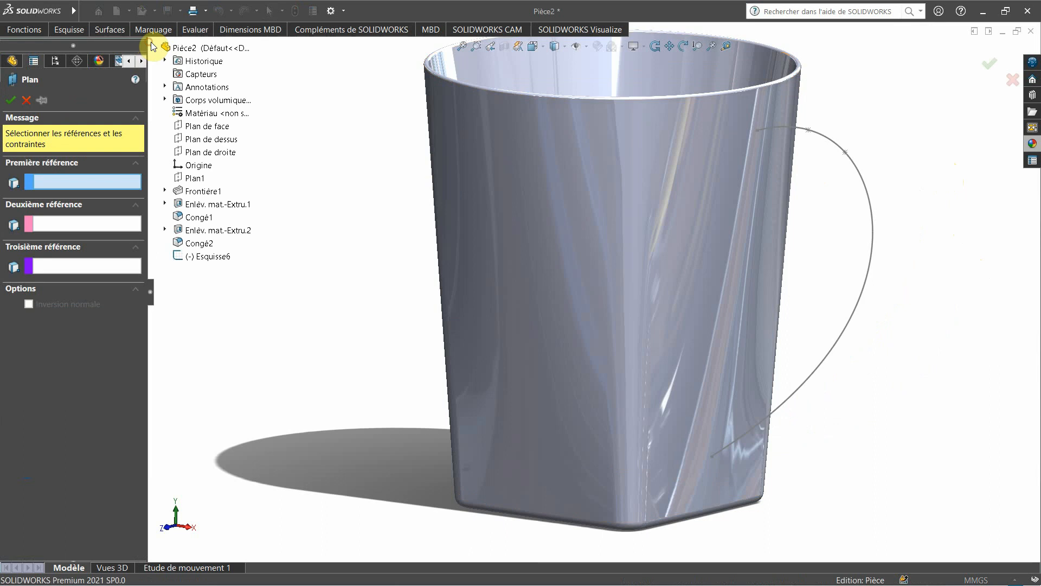
pyautogui.click(206, 150)
pyautogui.click(756, 132)
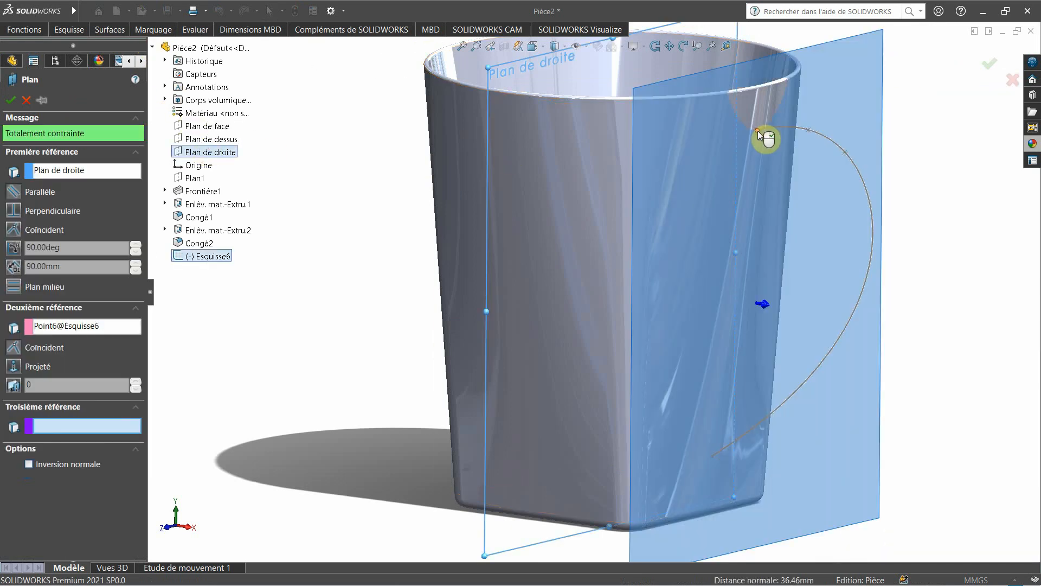
pyautogui.rightClick(759, 135)
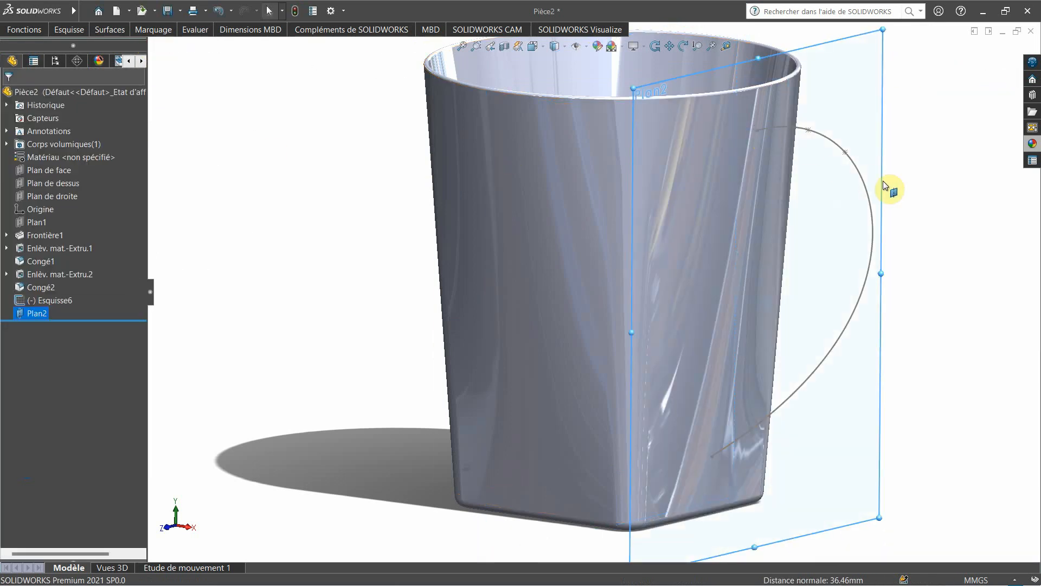
# On the new plane, sketch a corner rectangle about 4.6 by 5.3 mm around the handle spline's upper endpoint, and exit the sketch.
pyautogui.click(868, 128)
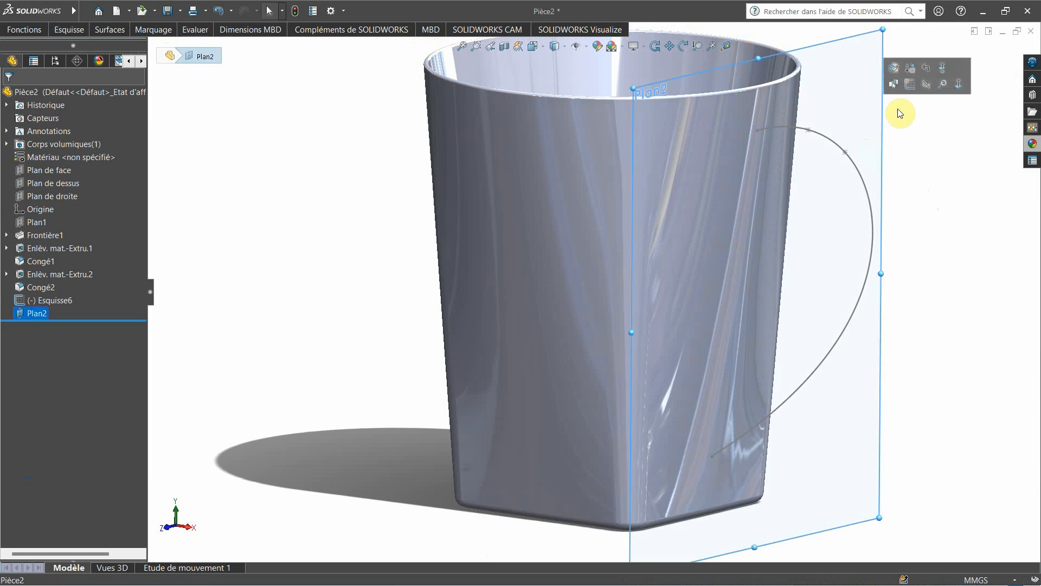
pyautogui.click(906, 86)
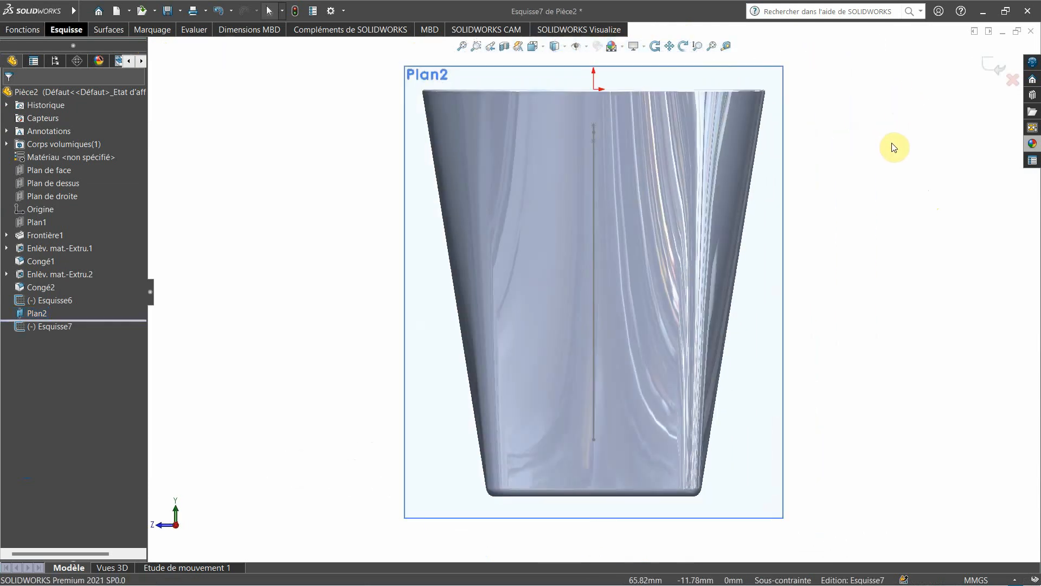
pyautogui.scroll(-4, 606, 142)
pyautogui.moveTo(1007, 242); pyautogui.dragTo(1007, 285, button='right')
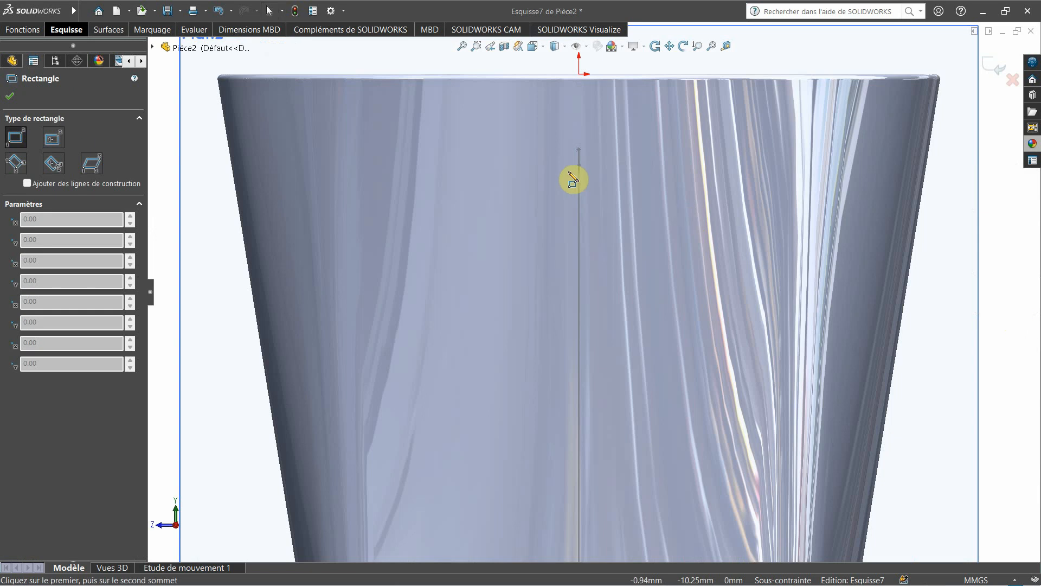
pyautogui.click(559, 134)
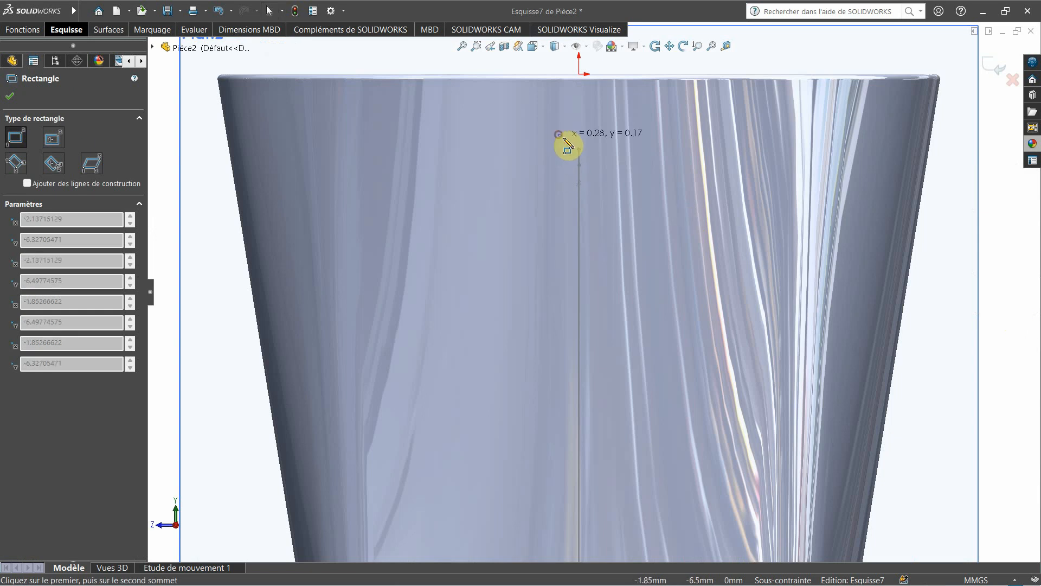
pyautogui.click(602, 186)
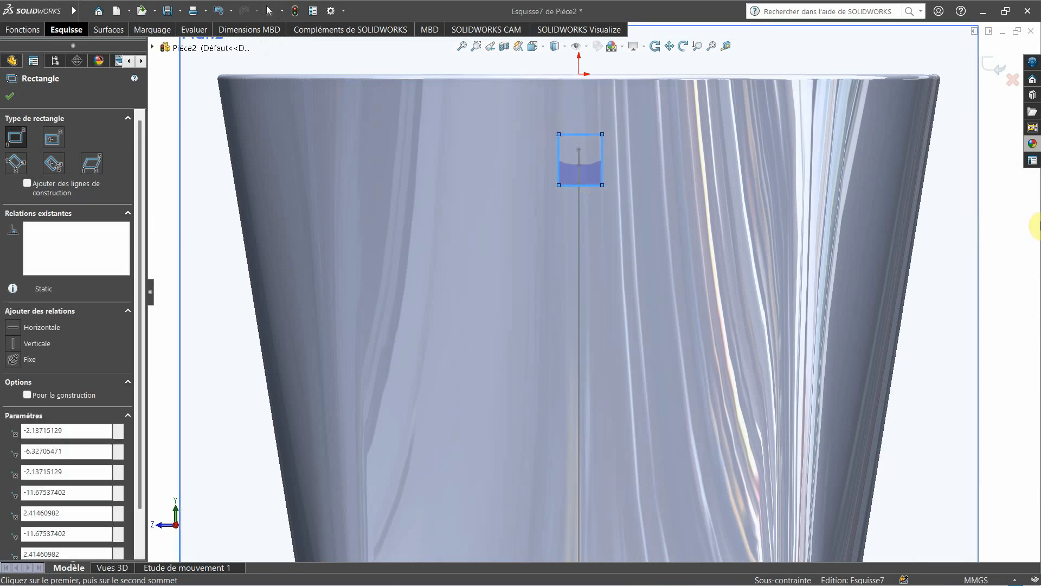
pyautogui.rightClick(1033, 227)
pyautogui.click(988, 235)
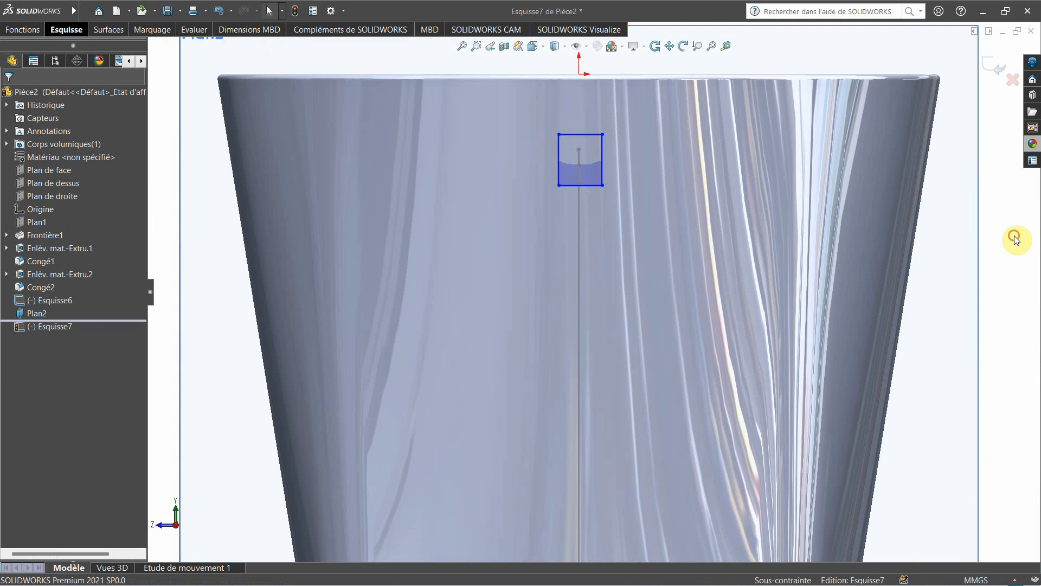
pyautogui.moveTo(1000, 245)
pyautogui.mouseDown(button='middle')
pyautogui.moveTo(1030, 303)
pyautogui.moveTo(773, 260)
pyautogui.moveTo(827, 260)
pyautogui.moveTo(801, 258)
pyautogui.mouseUp(button='middle')
pyautogui.press('f')
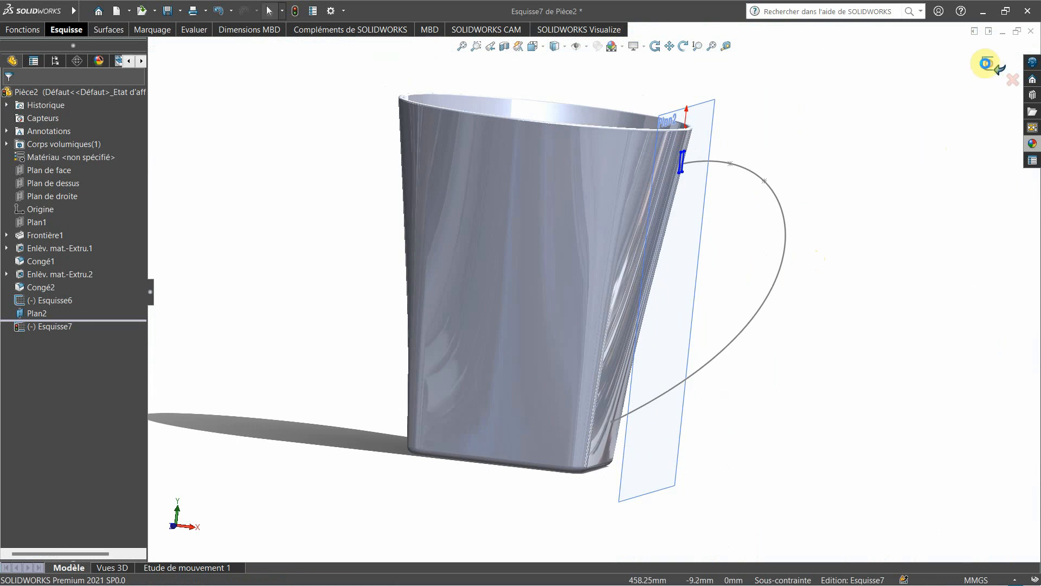
pyautogui.click(986, 63)
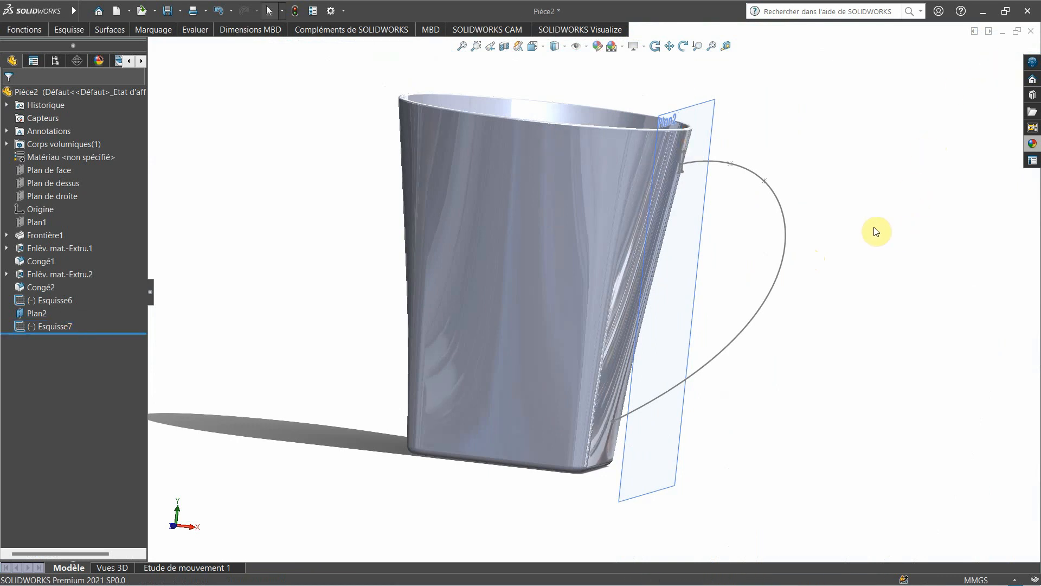
# Create a swept boss for the handle, using the small rectangle as the profile and the spline as the path.
pyautogui.click(23, 31)
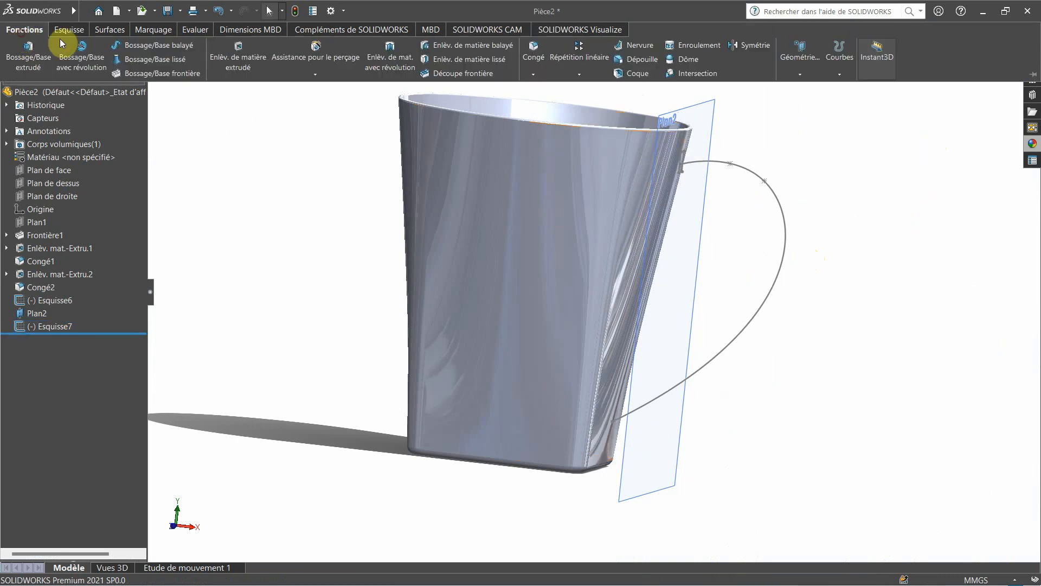
pyautogui.click(157, 42)
pyautogui.scroll(-5, 714, 190)
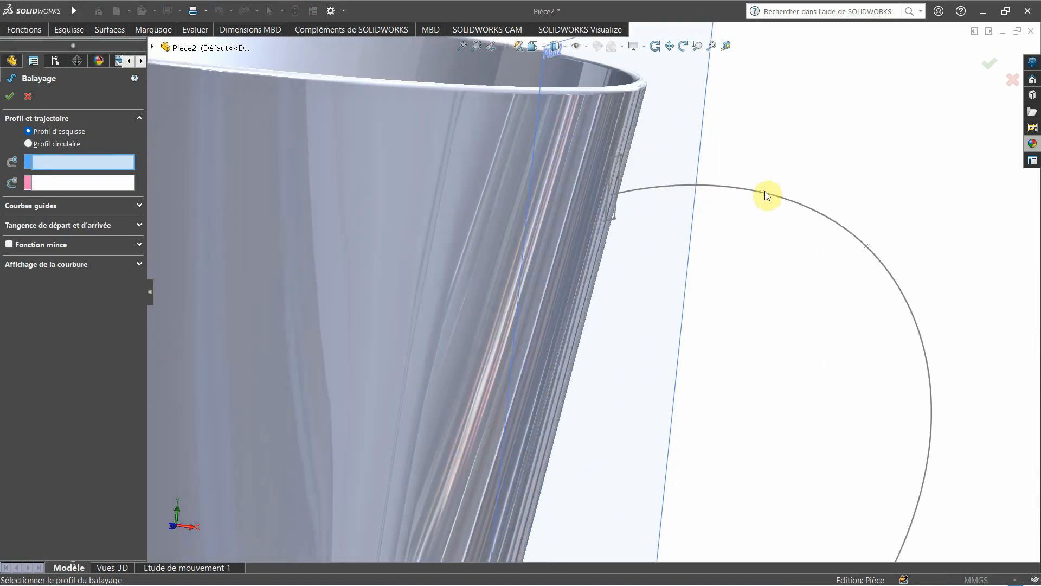
pyautogui.moveTo(739, 200); pyautogui.dragTo(562, 200, button='middle')
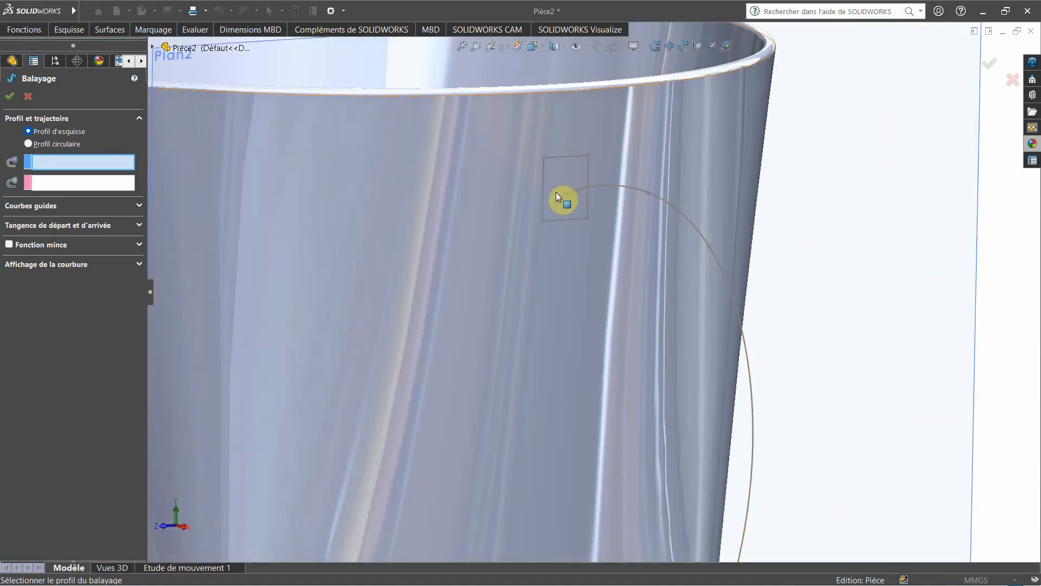
pyautogui.click(544, 193)
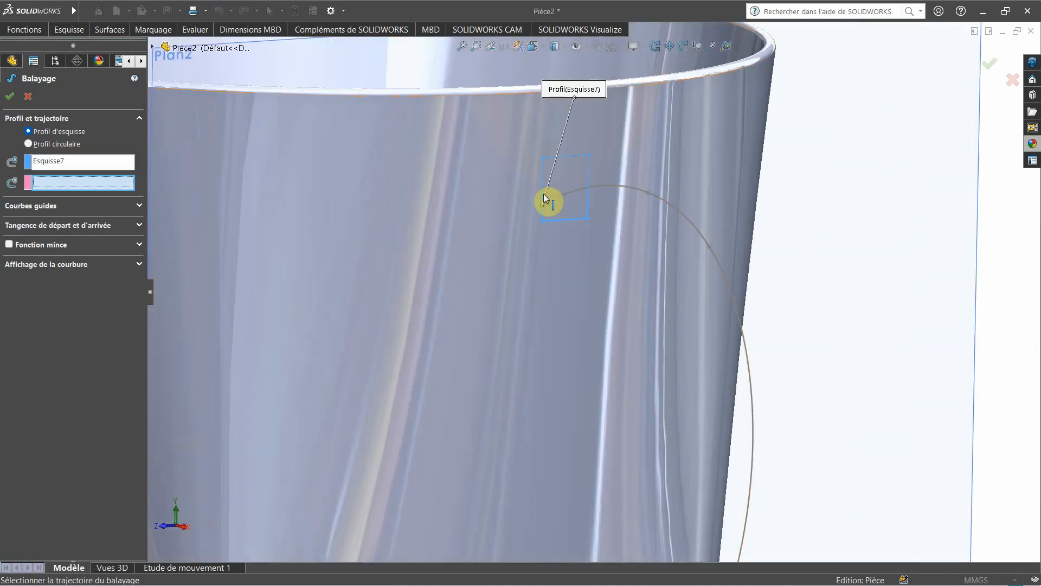
pyautogui.click(682, 214)
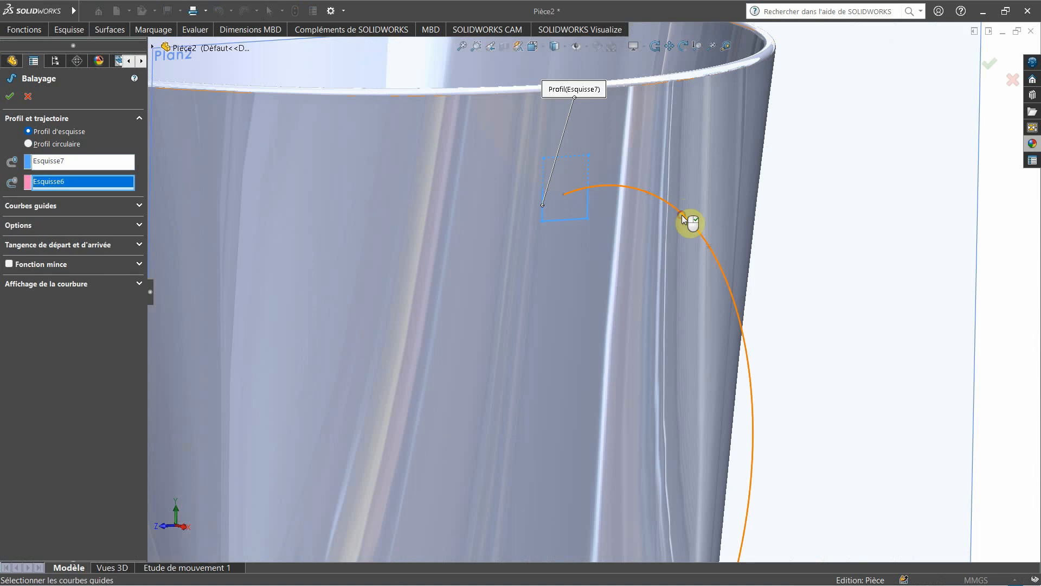
pyautogui.moveTo(681, 223); pyautogui.dragTo(736, 363, button='middle')
pyautogui.scroll(5, 764, 273)
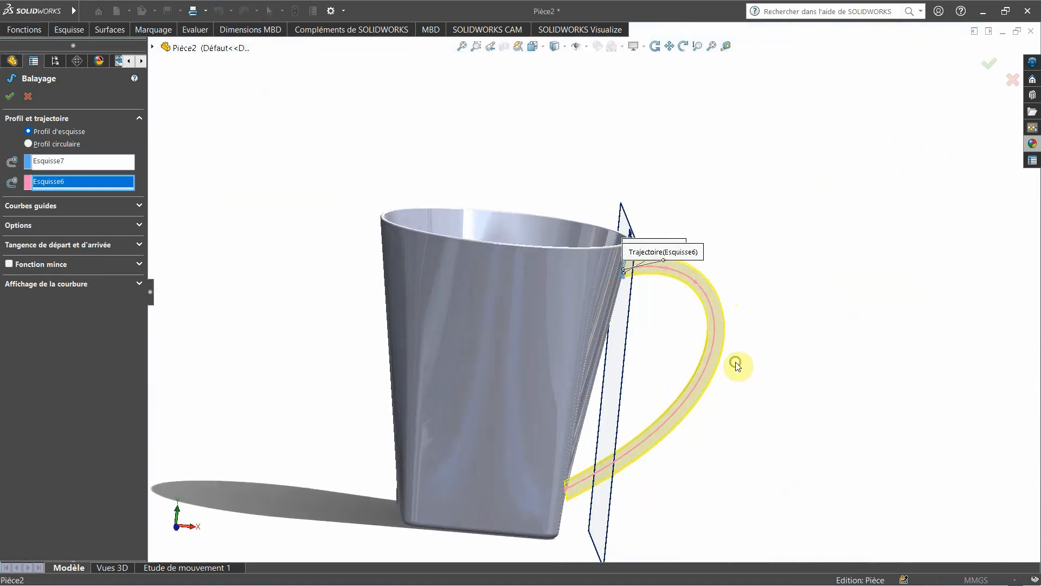
pyautogui.click(10, 97)
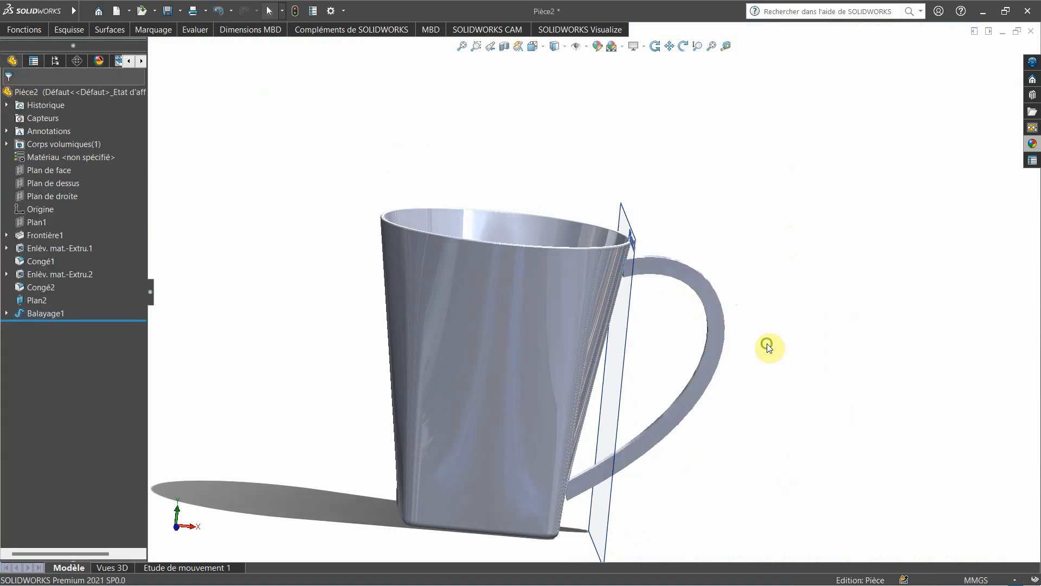
# Sketch the outline of the handle's lower end face by converting its edges, and extrude it up to the next surface (Jusqu'à la prochaine surface).
pyautogui.moveTo(766, 343); pyautogui.dragTo(744, 340, button='middle')
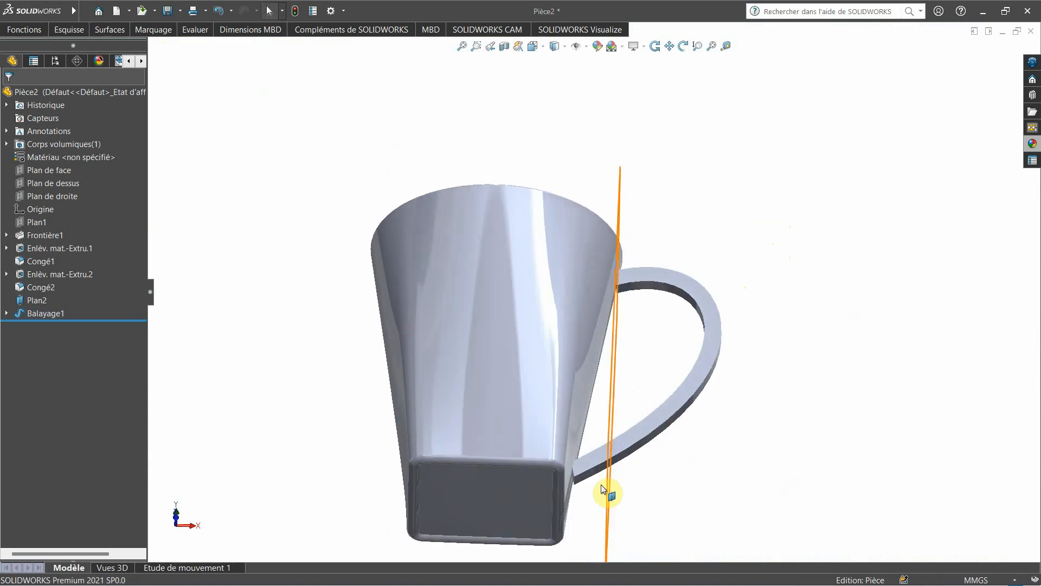
pyautogui.scroll(-8, 601, 484)
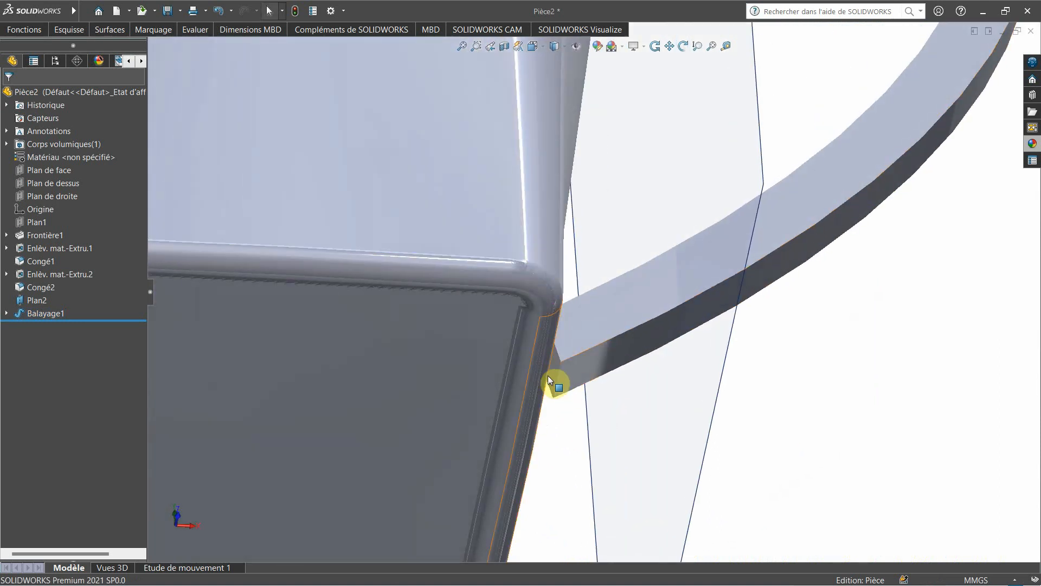
pyautogui.click(551, 378)
pyautogui.click(603, 347)
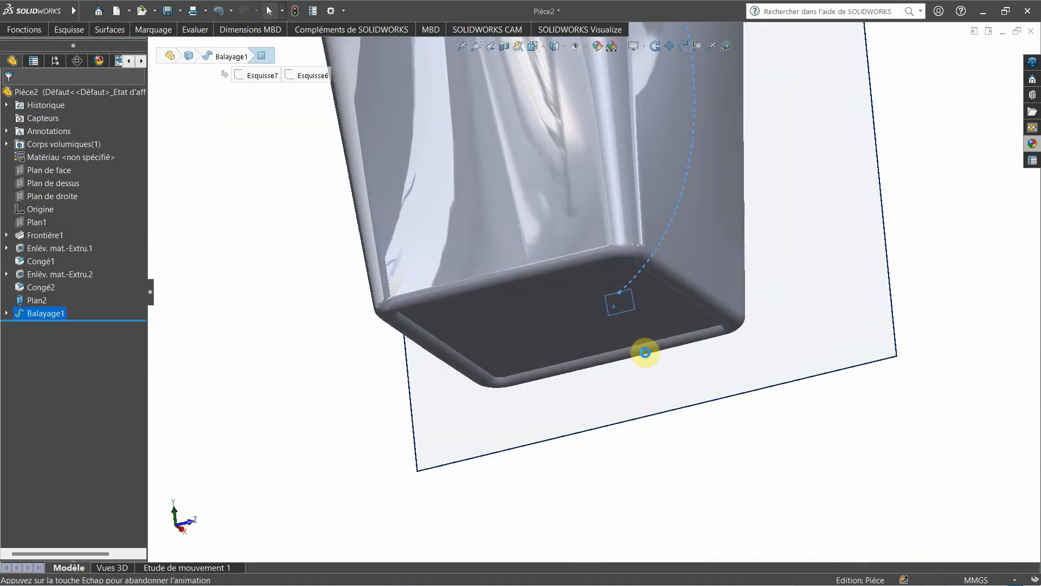
pyautogui.moveTo(827, 426); pyautogui.dragTo(789, 365, button='right')
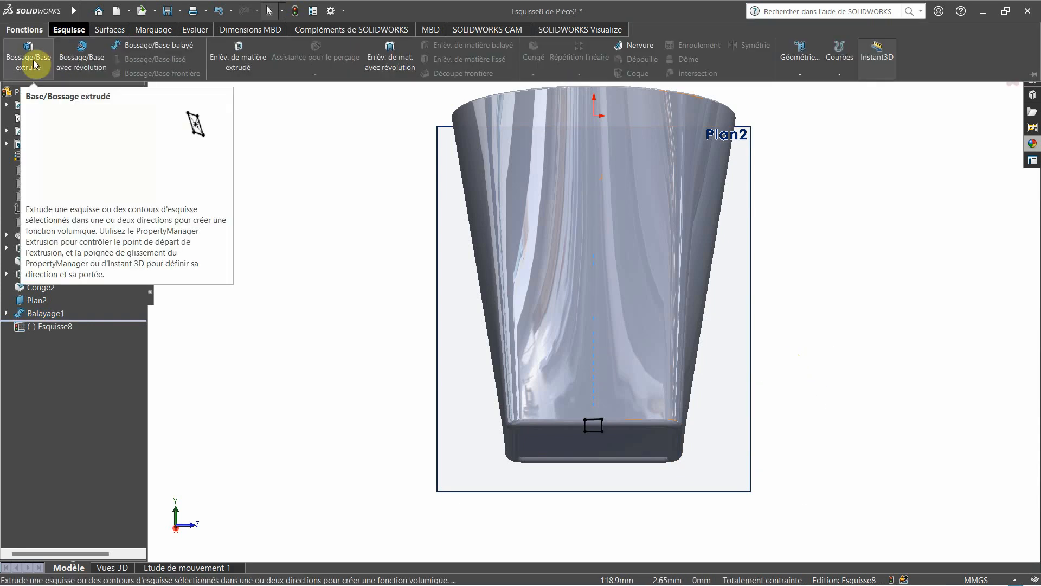
pyautogui.click(30, 61)
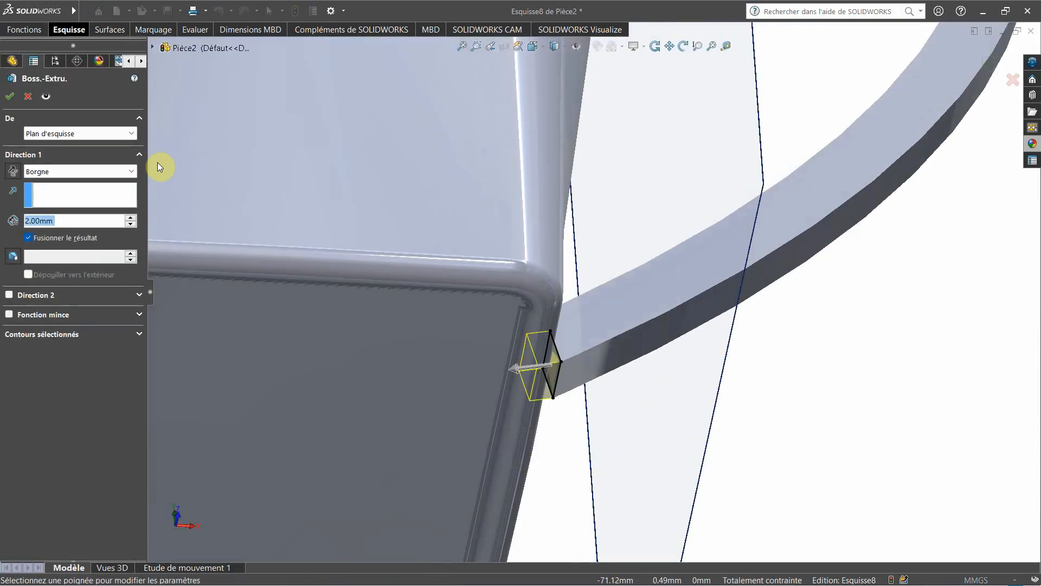
pyautogui.click(53, 173)
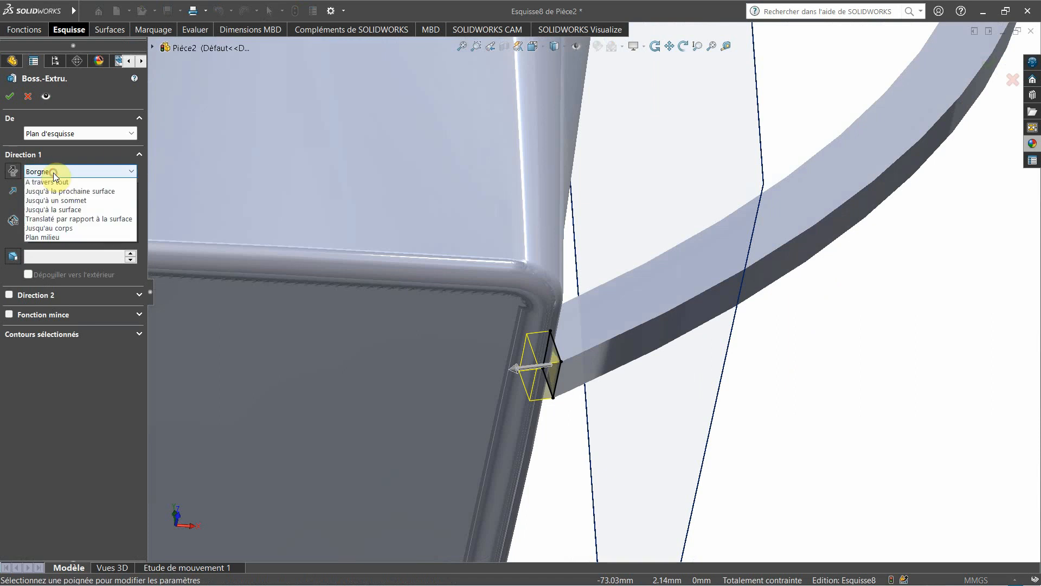
pyautogui.click(63, 200)
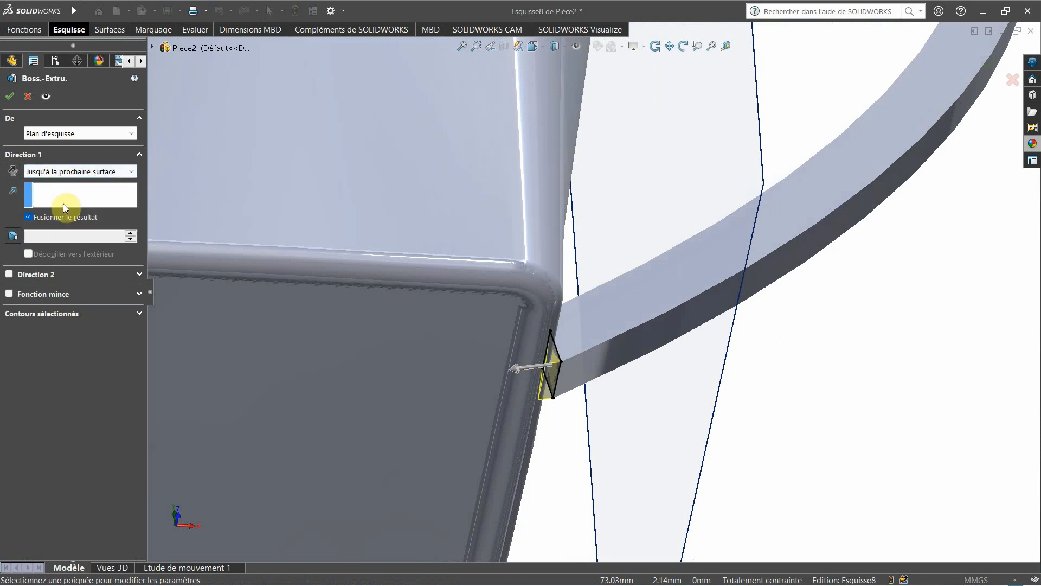
pyautogui.click(9, 100)
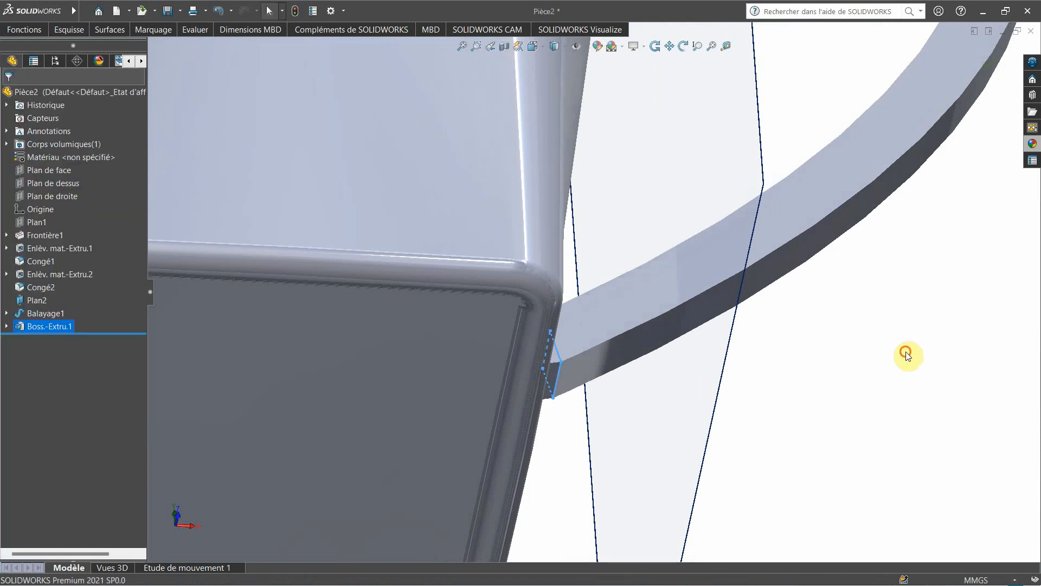
# Close the gap at the handle's upper end by converting its end face outline into a sketch and extruding it up to the next surface.
pyautogui.moveTo(871, 349); pyautogui.dragTo(853, 411, button='middle')
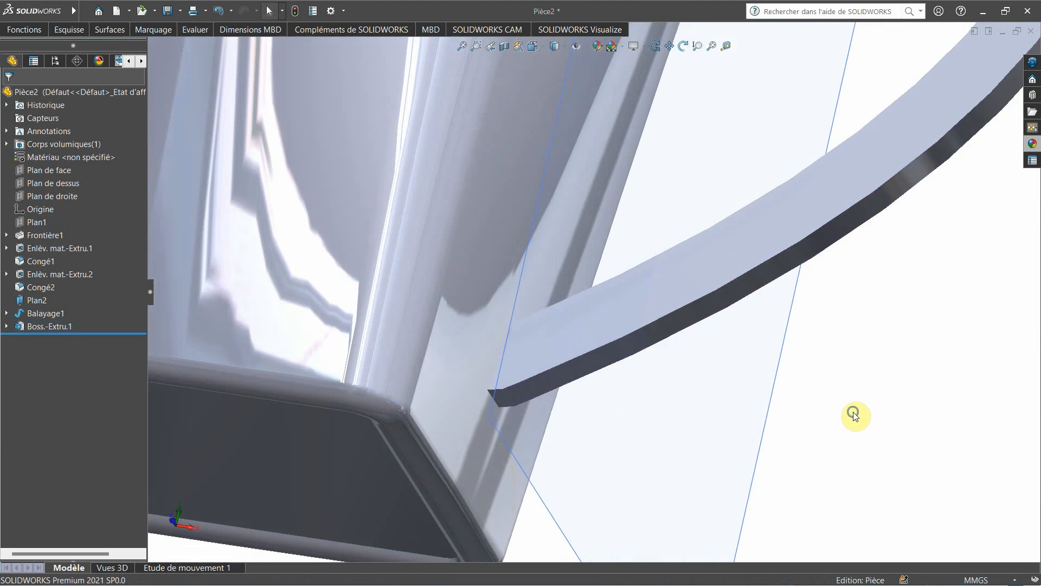
pyautogui.moveTo(853, 412); pyautogui.dragTo(875, 363, button='right')
pyautogui.scroll(-7, 662, 238)
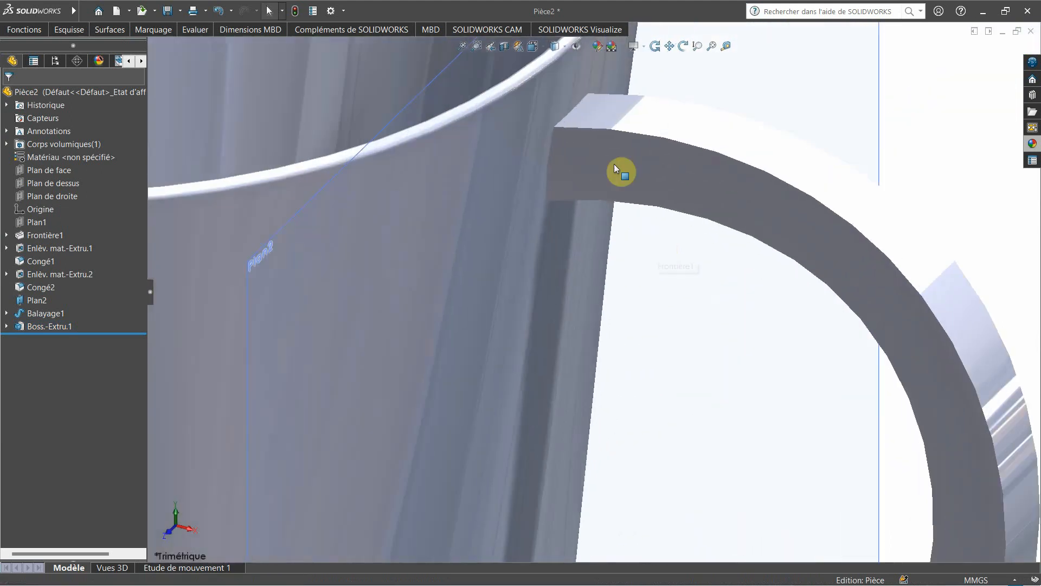
pyautogui.moveTo(565, 139); pyautogui.dragTo(552, 257, button='middle')
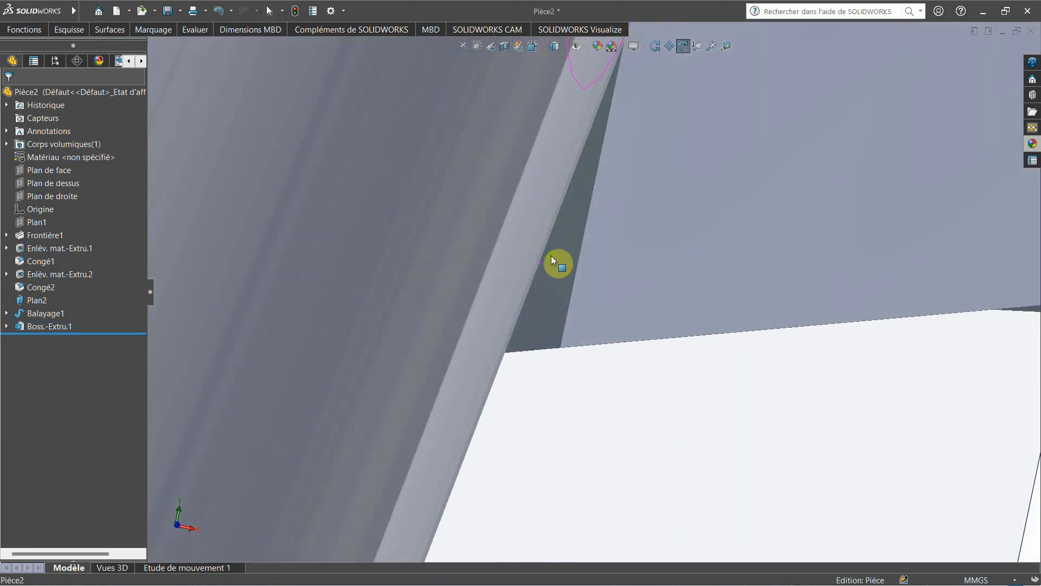
pyautogui.click(565, 288)
pyautogui.click(611, 256)
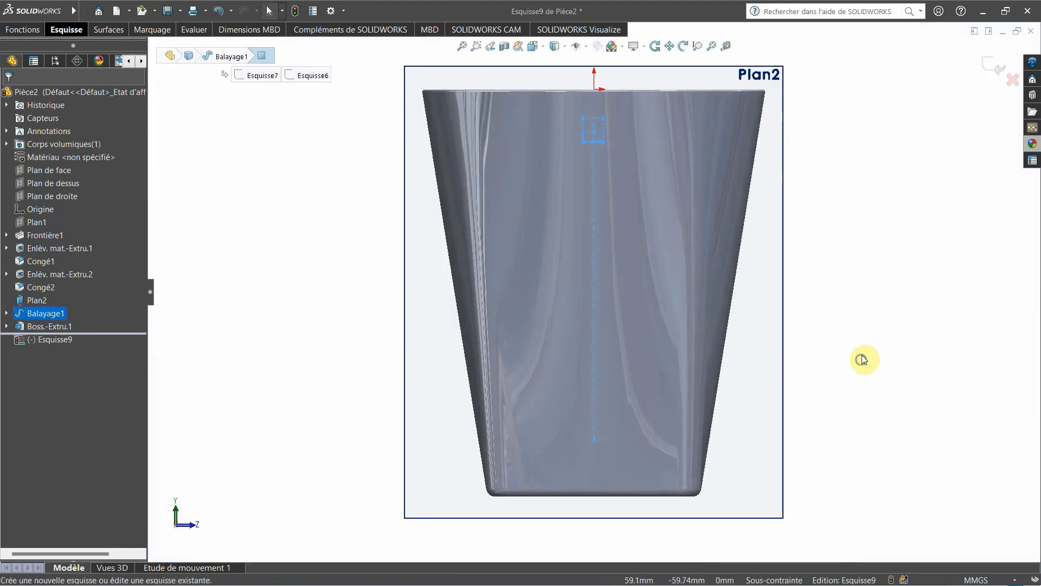
pyautogui.click(25, 30)
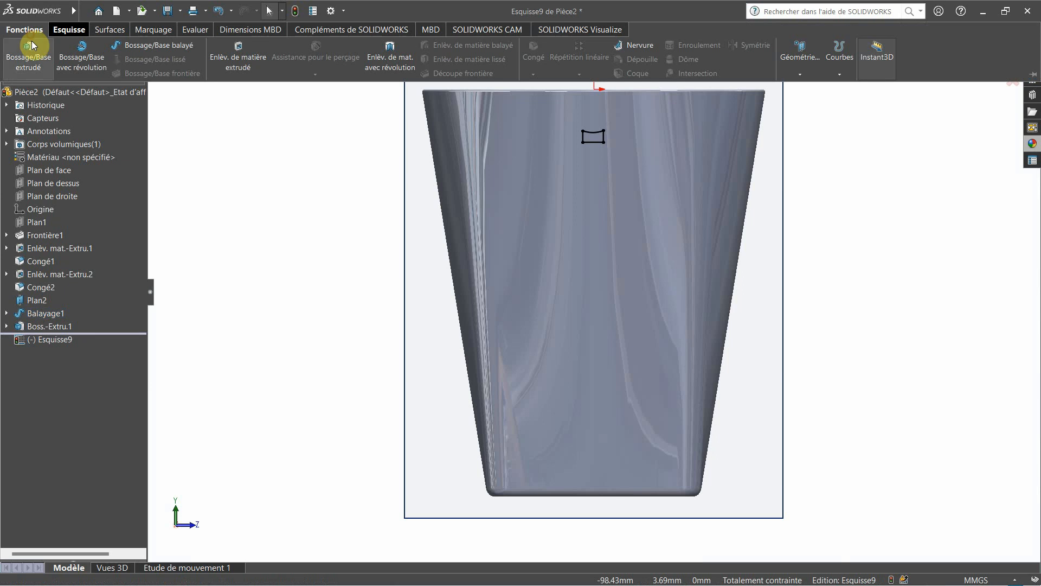
pyautogui.click(36, 53)
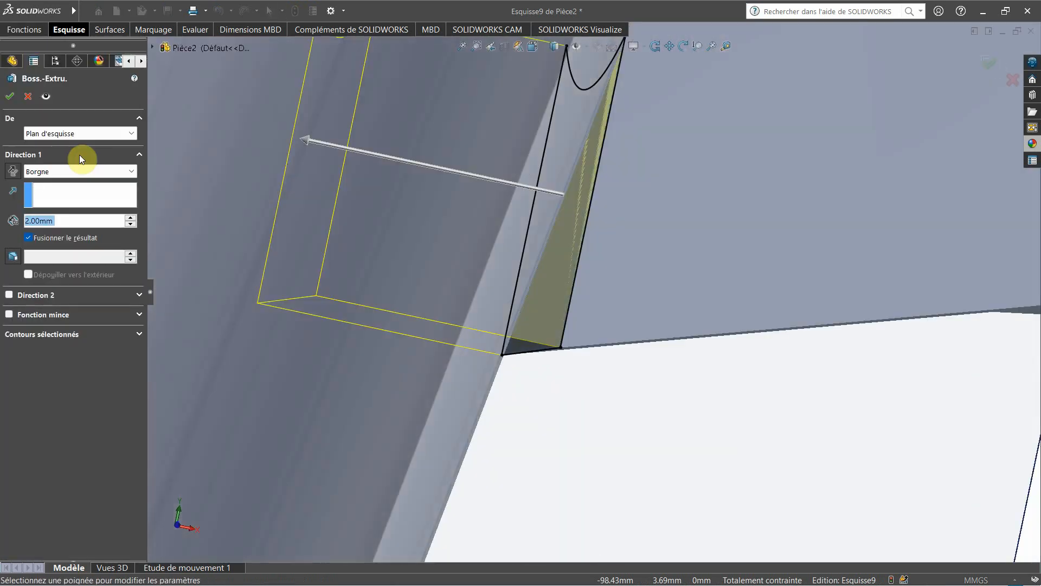
pyautogui.click(30, 173)
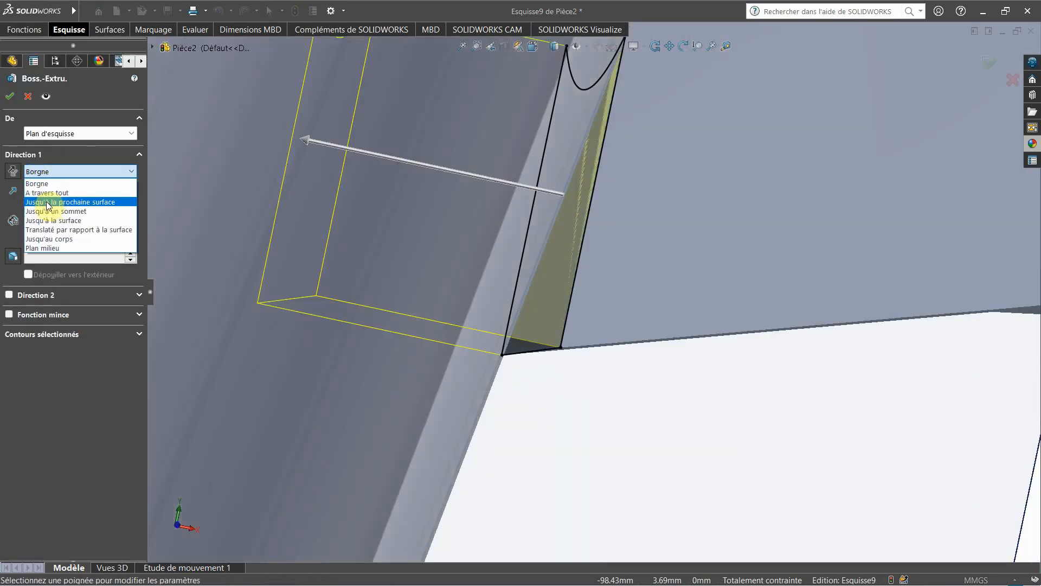
pyautogui.click(47, 202)
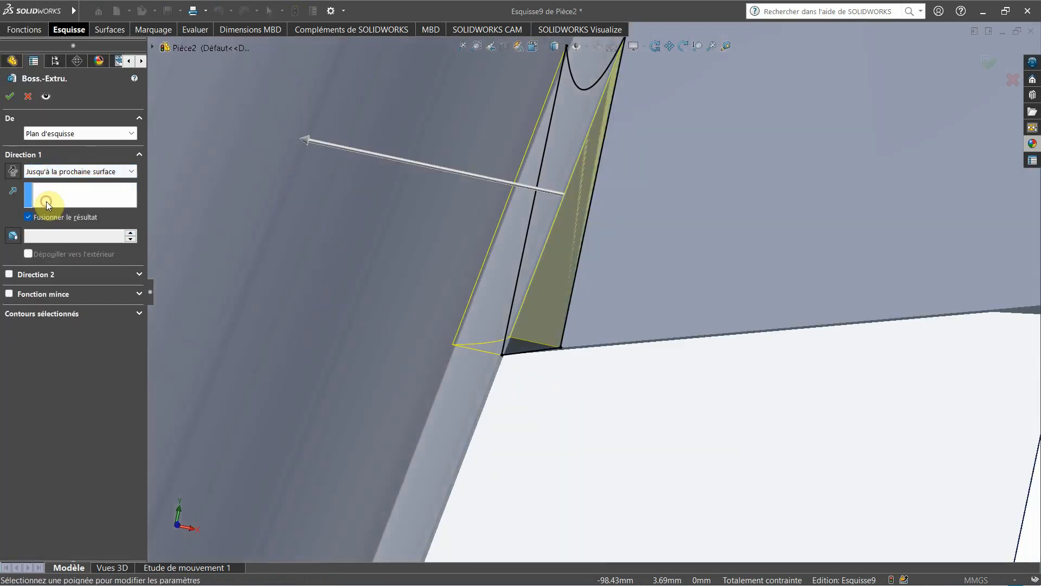
pyautogui.click(13, 101)
# Complete the extrusion up to the next surface that joins the handle's upper end to the cup wall.
pyautogui.moveTo(663, 427); pyautogui.dragTo(683, 400, button='right')
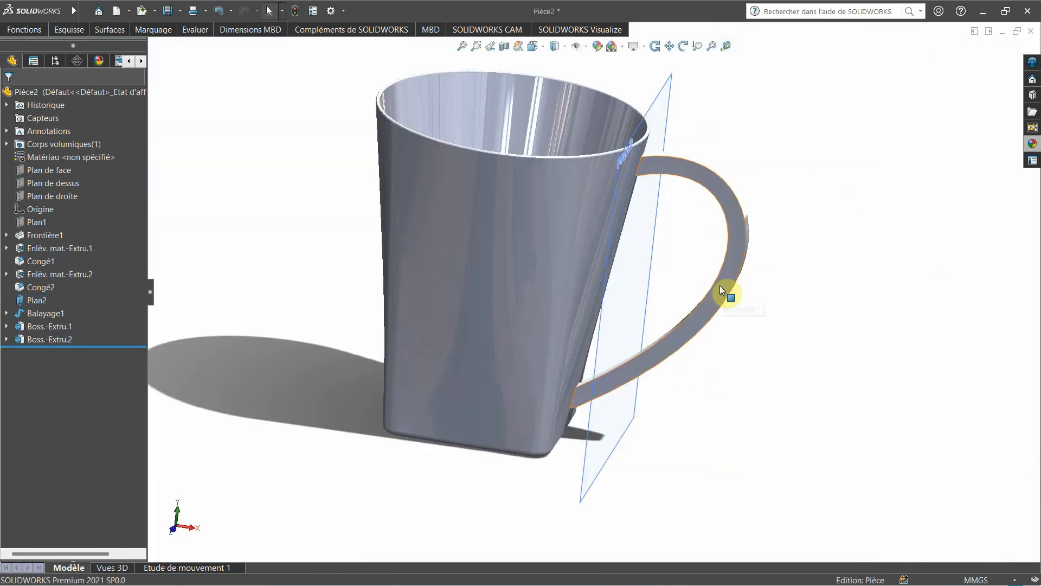
pyautogui.click(720, 287)
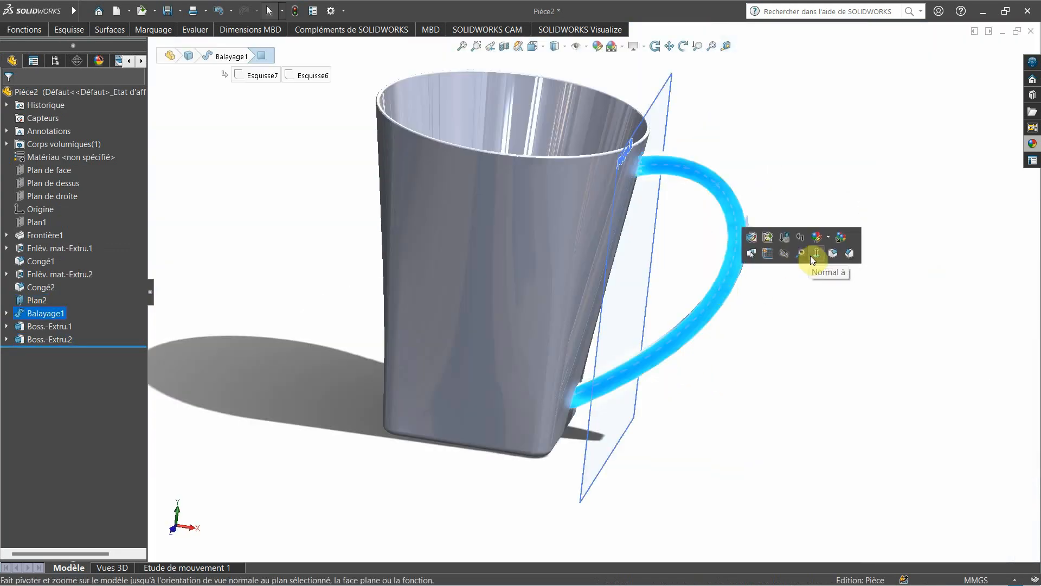
pyautogui.click(809, 286)
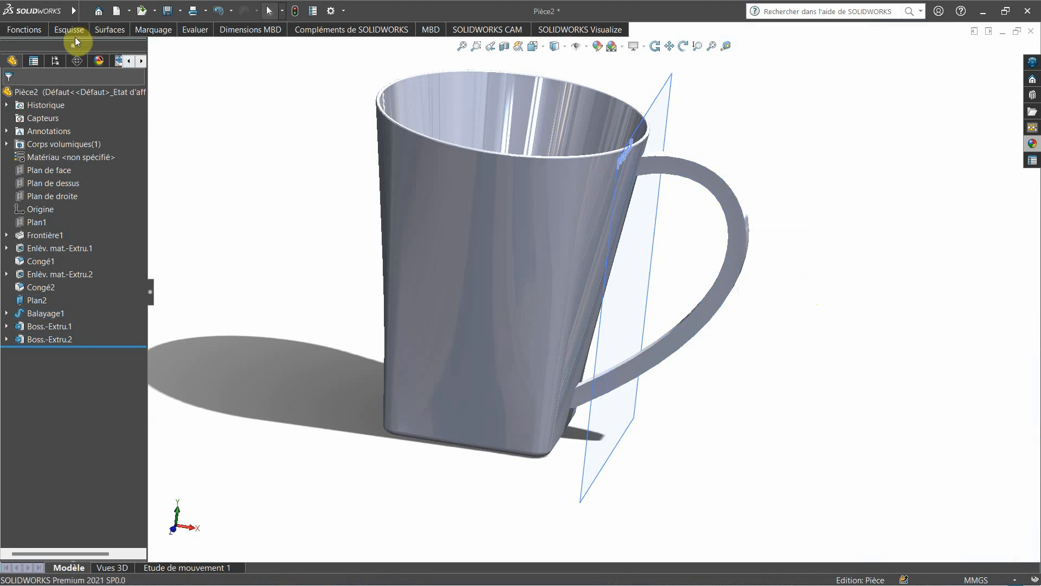
# Start a 2 mm constant-size fillet, try it on all edges connected to the handle's side face, and clear the selection.
pyautogui.click(45, 34)
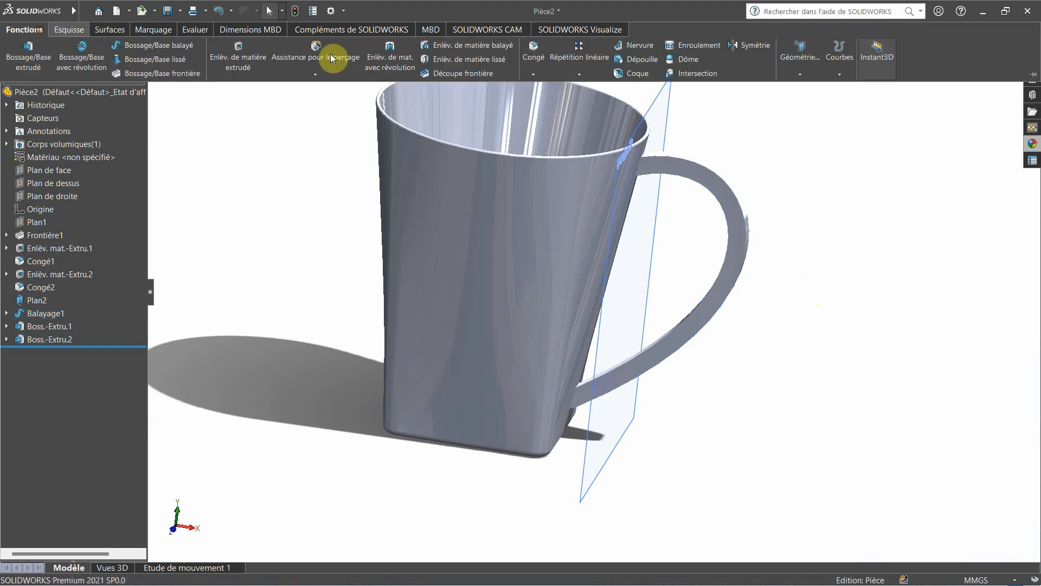
pyautogui.click(540, 49)
pyautogui.click(19, 151)
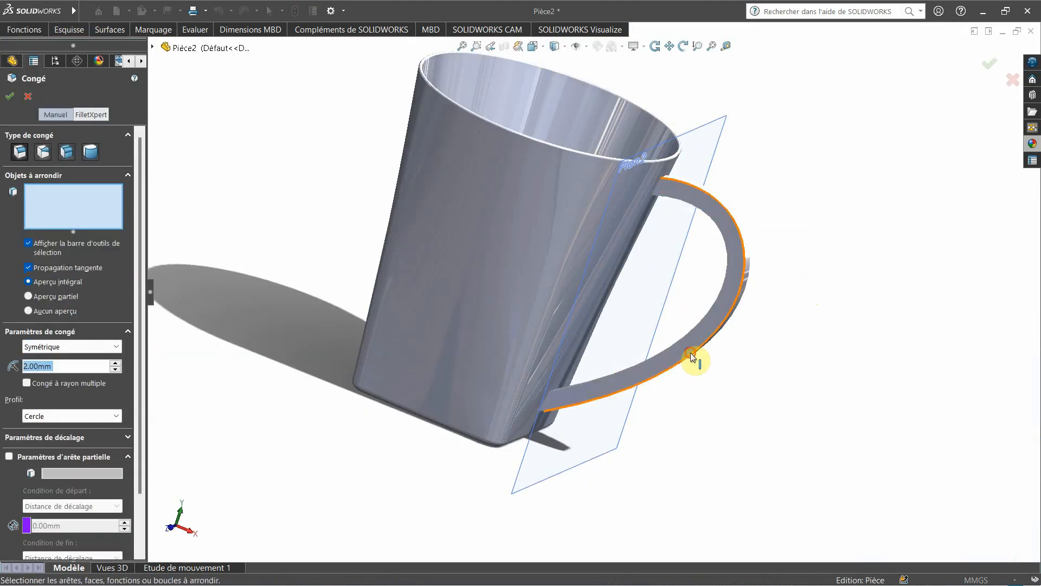
pyautogui.click(691, 353)
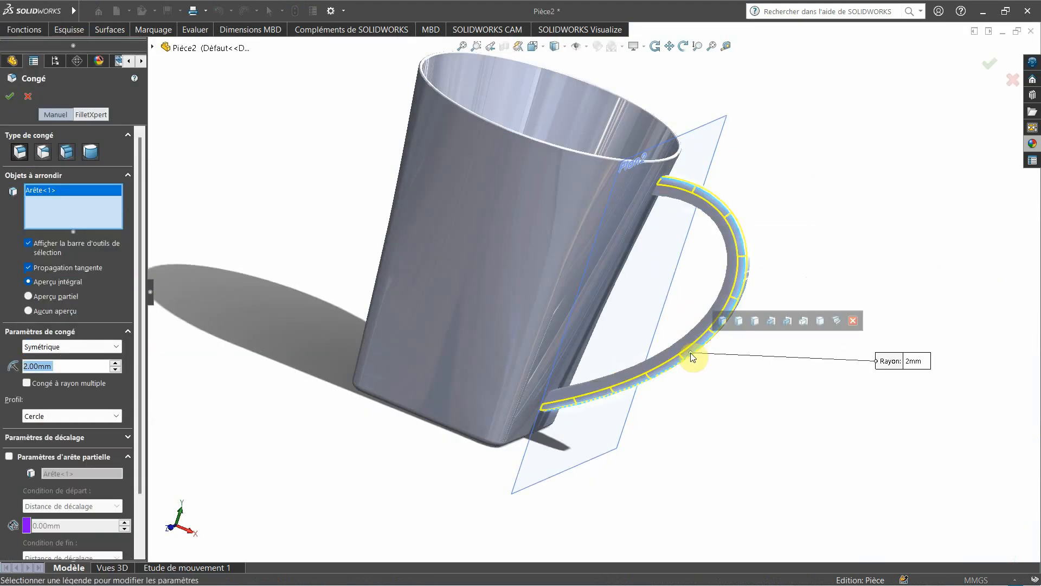
pyautogui.click(723, 322)
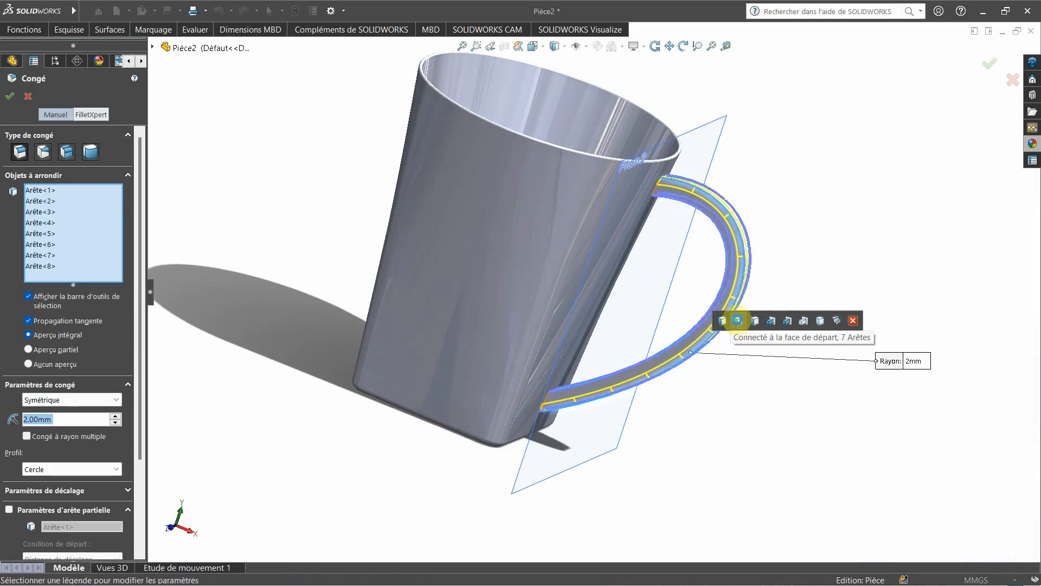
pyautogui.rightClick(75, 231)
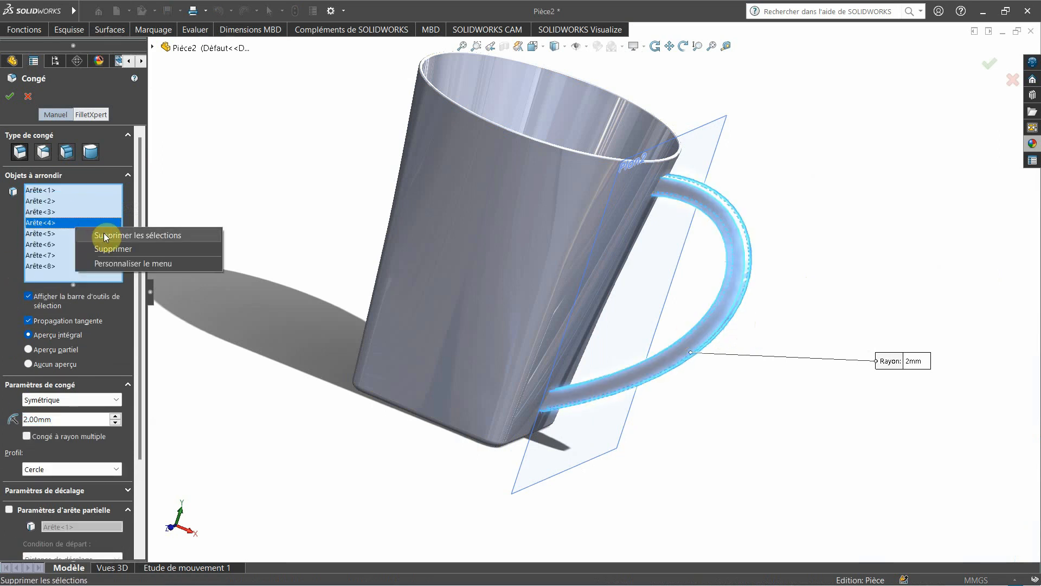
pyautogui.click(103, 232)
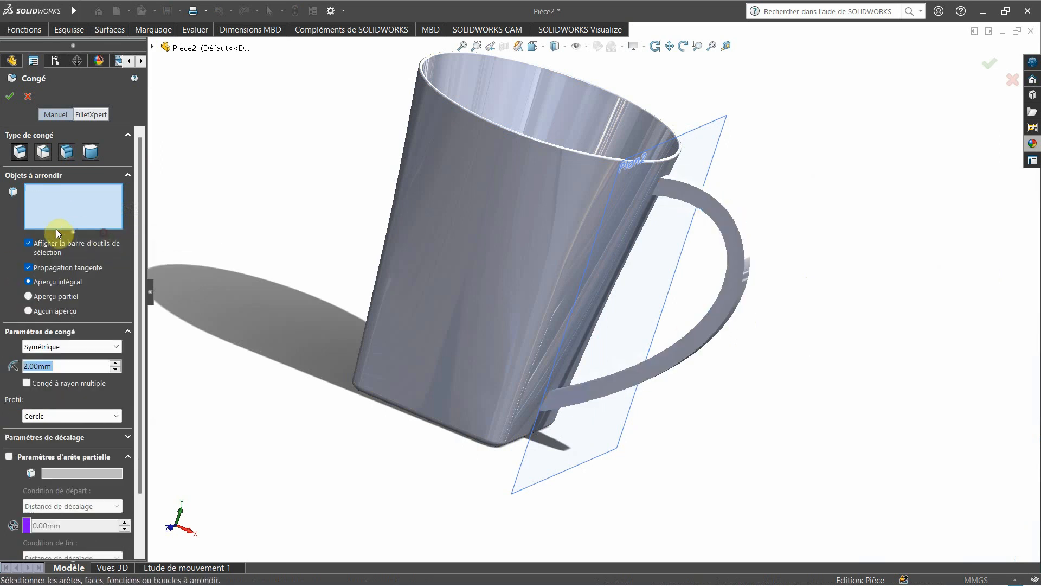
# Round the two long outer edges of the handle with separate 2 mm fillets.
pyautogui.click(684, 362)
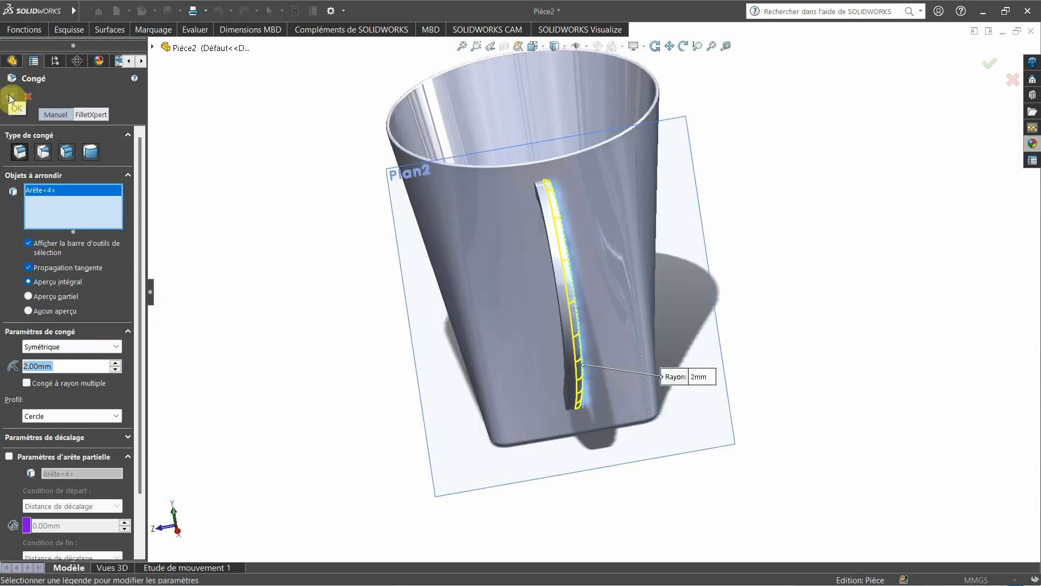
pyautogui.click(9, 98)
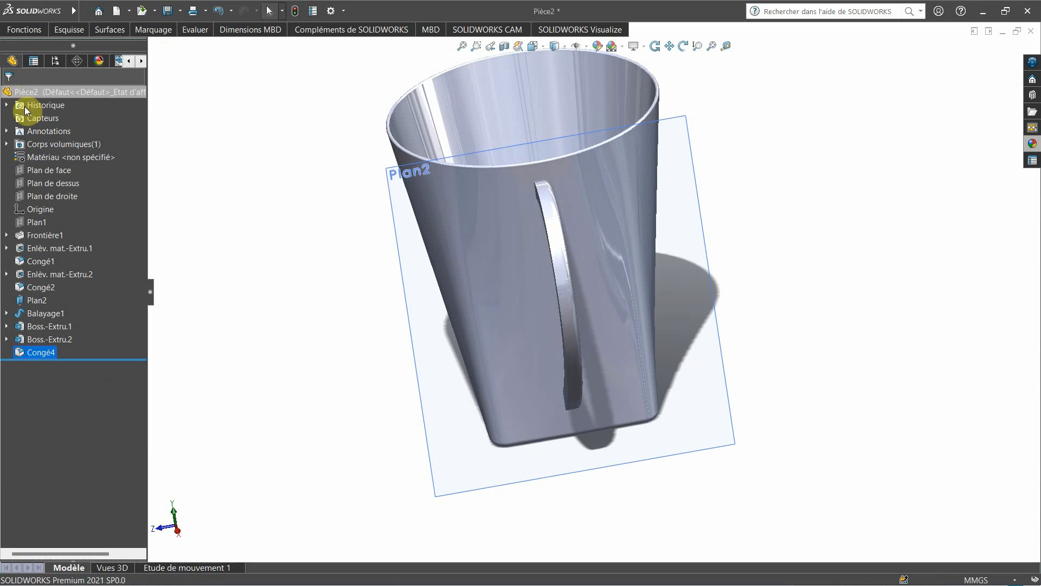
pyautogui.click(562, 324)
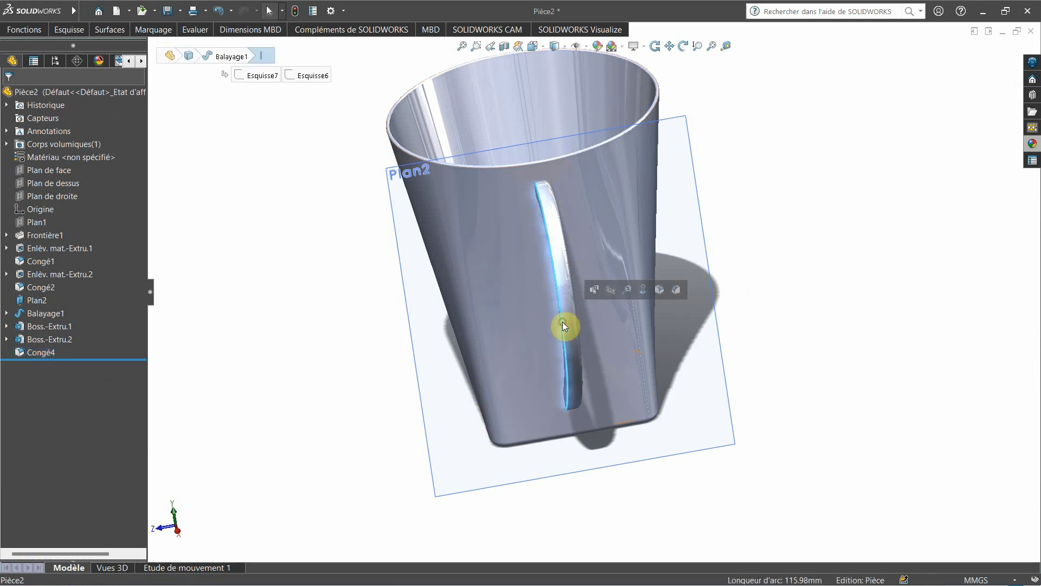
pyautogui.click(661, 292)
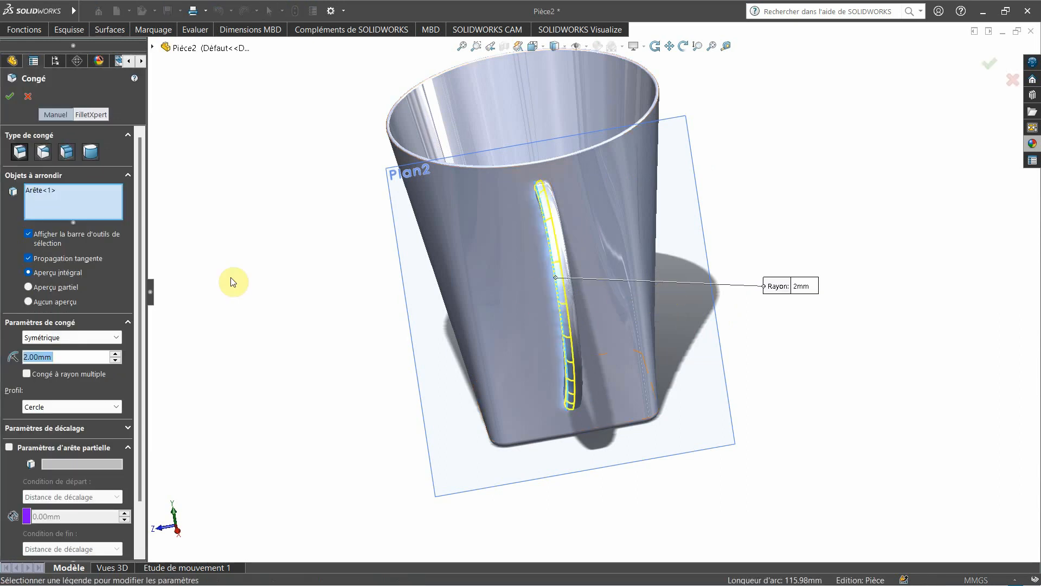
pyautogui.click(9, 98)
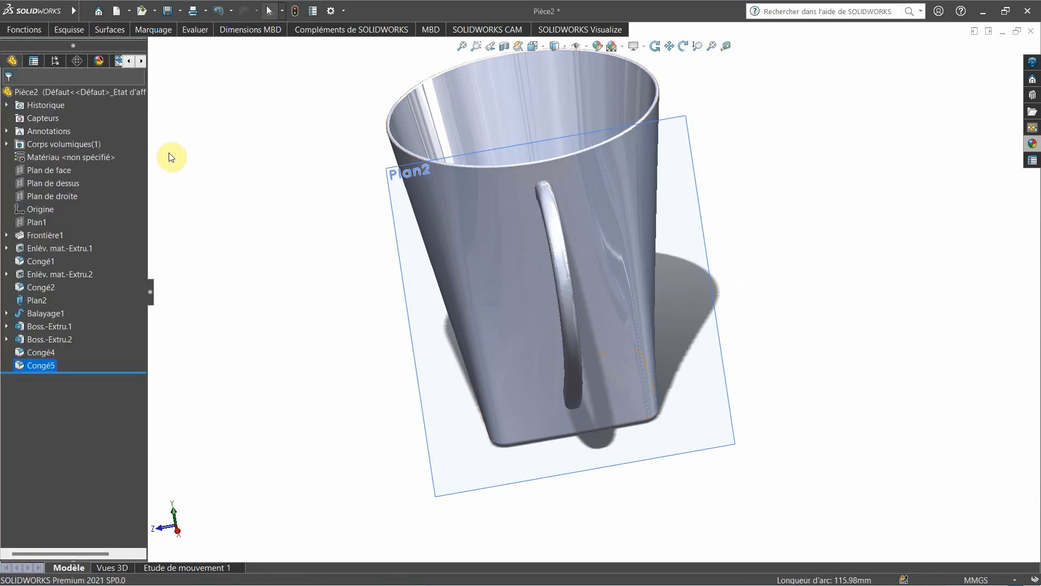
# Round both long inner edges of the handle with a single 2 mm fillet.
pyautogui.moveTo(243, 279); pyautogui.dragTo(591, 264, button='middle')
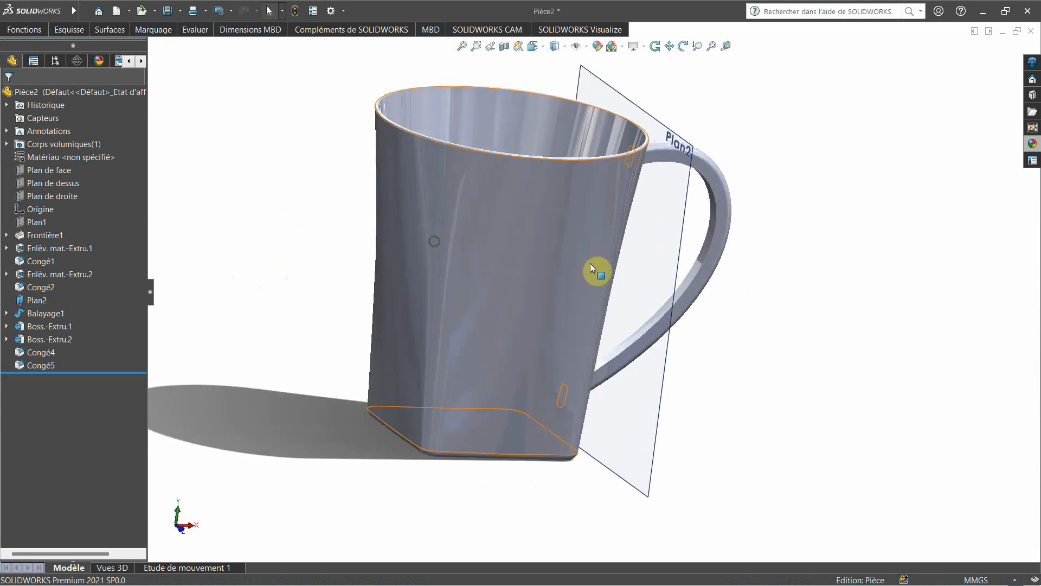
pyautogui.click(699, 279)
pyautogui.click(790, 246)
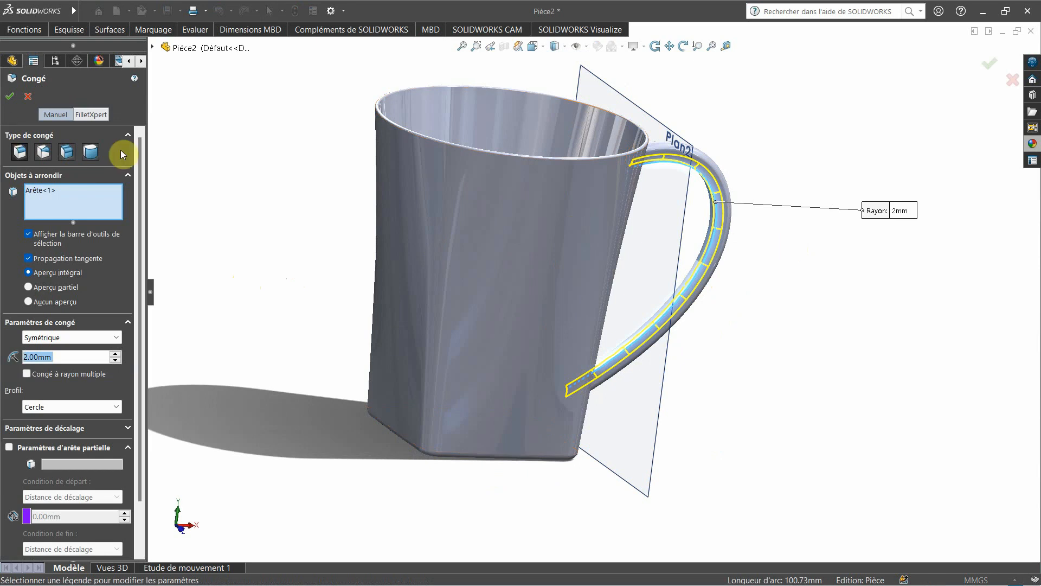
pyautogui.click(697, 266)
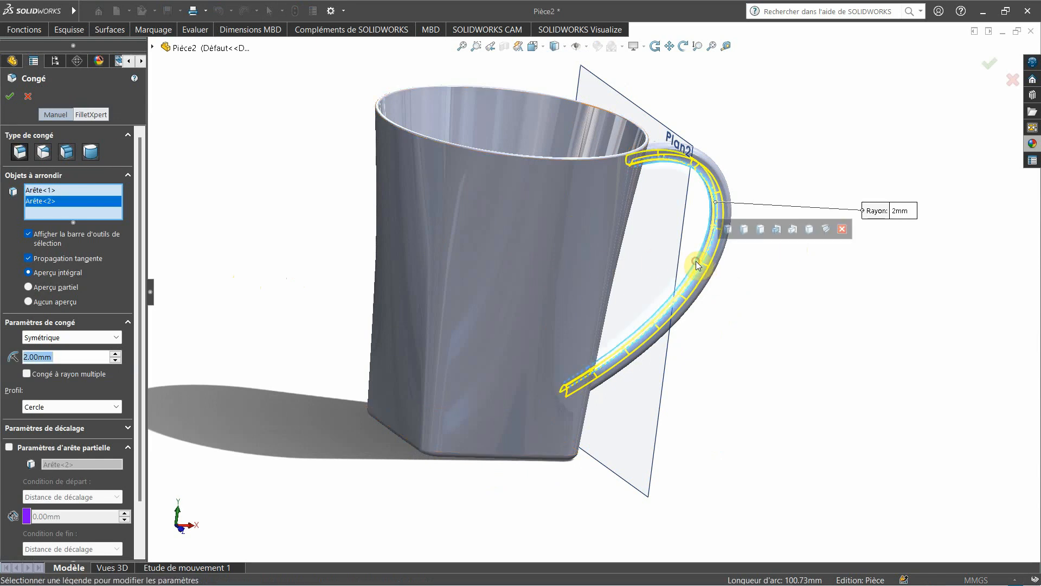
pyautogui.rightClick(754, 315)
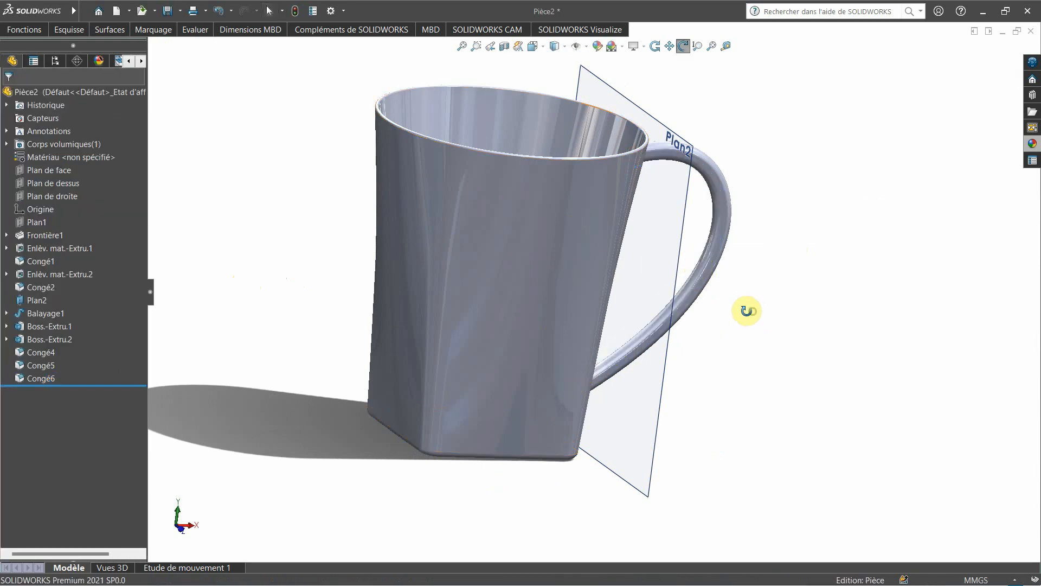
# Hide the handle's reference plane Plan2 and show the cup in the trimetric view.
pyautogui.moveTo(746, 311); pyautogui.dragTo(723, 343, button='middle')
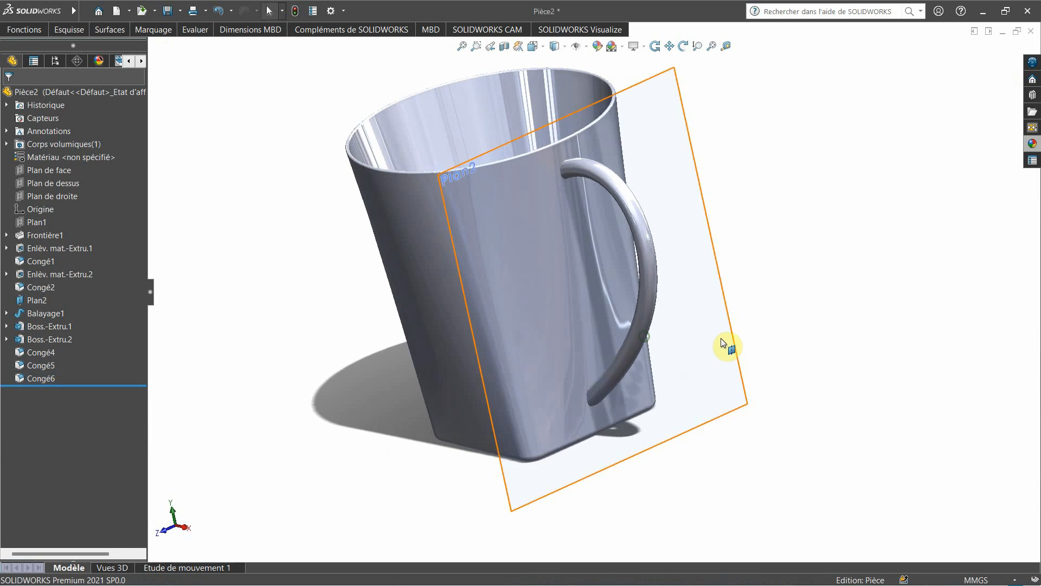
pyautogui.moveTo(721, 338); pyautogui.dragTo(753, 282, button='right')
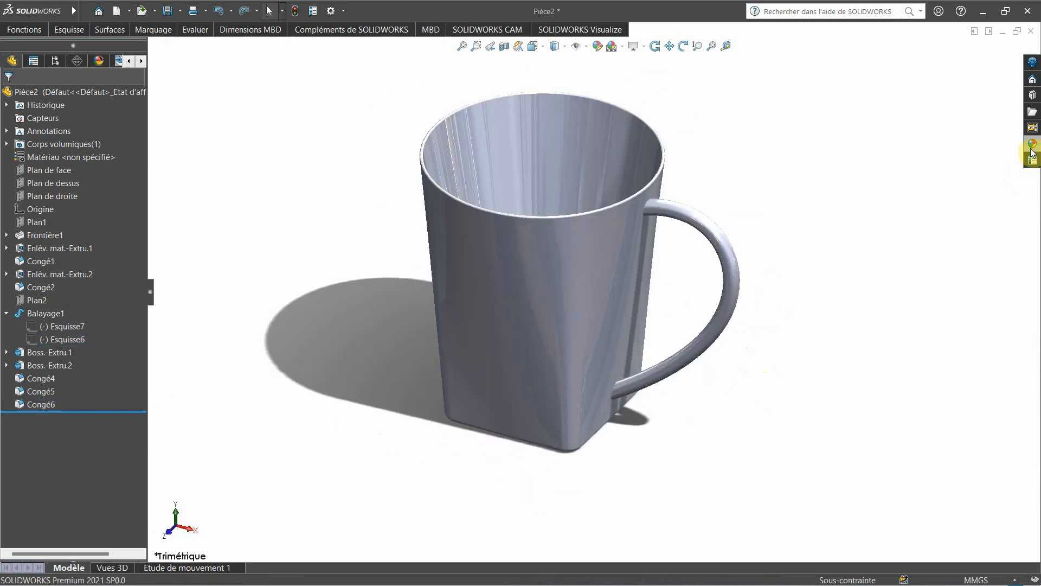
# Open the appearance library and expand the Apparences(color) categories to find a finish for the cup.
pyautogui.click(1034, 144)
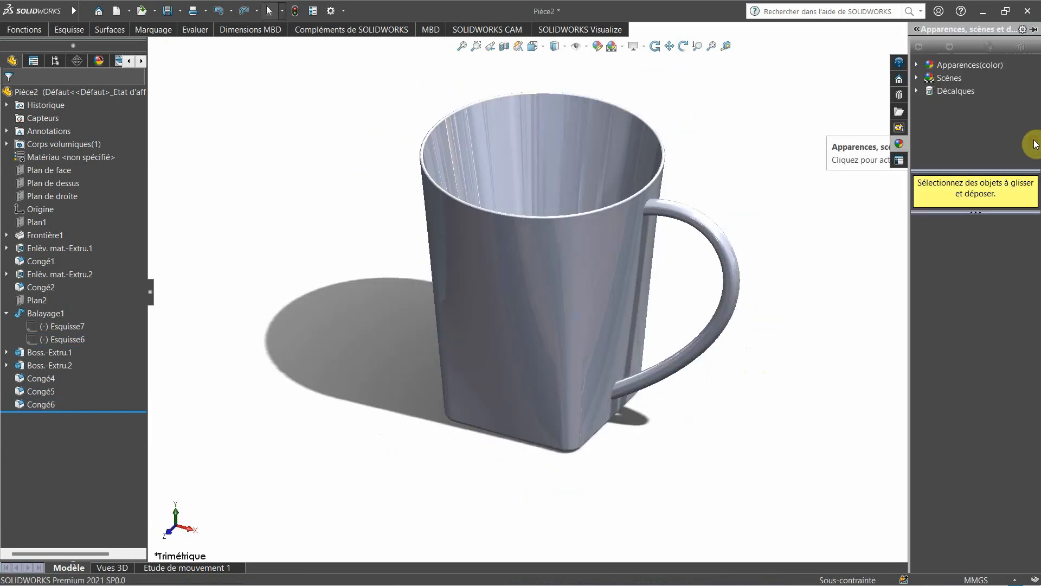
pyautogui.click(920, 63)
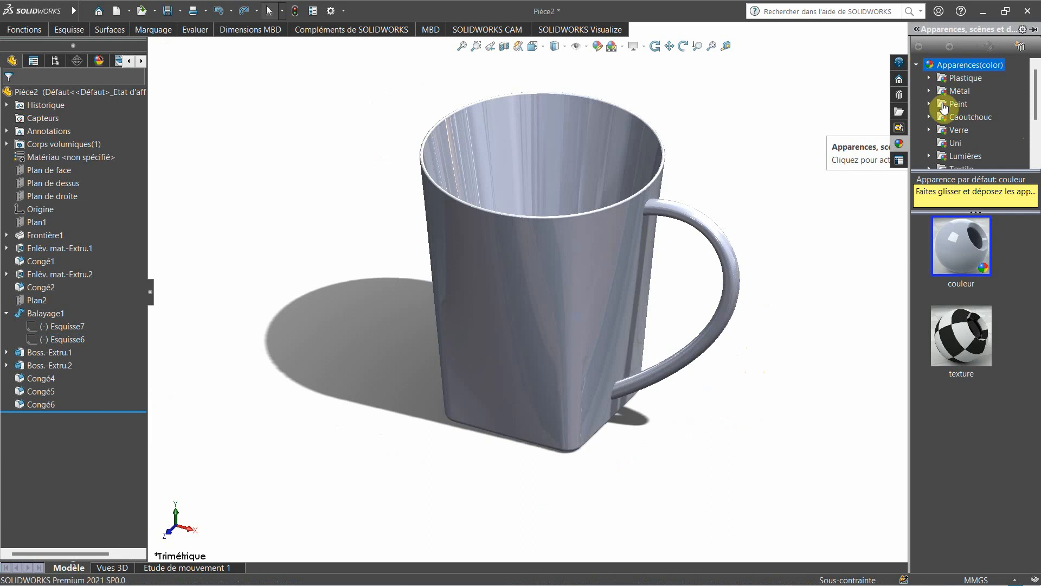
pyautogui.scroll(-2, 970, 111)
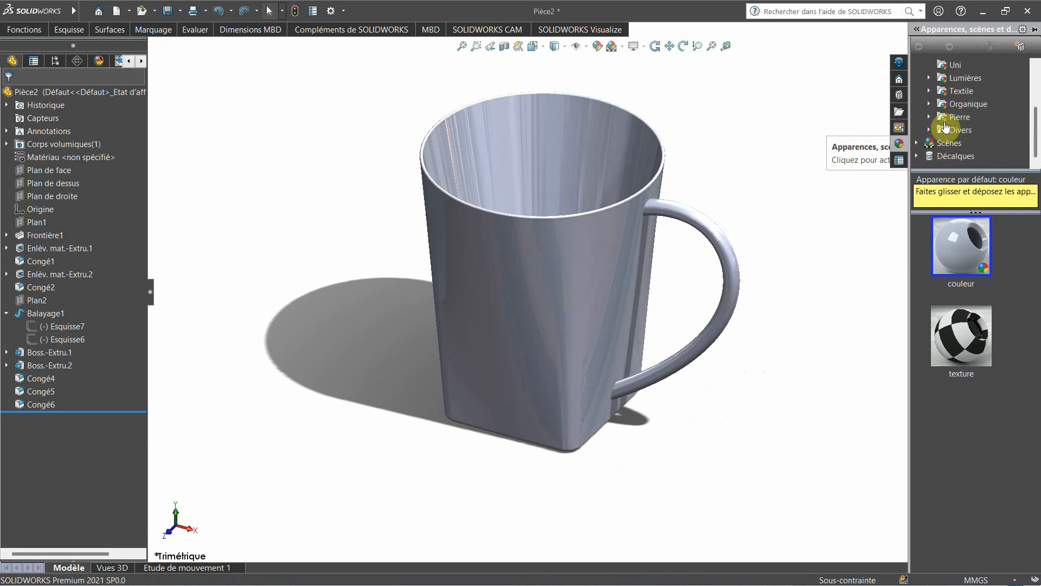